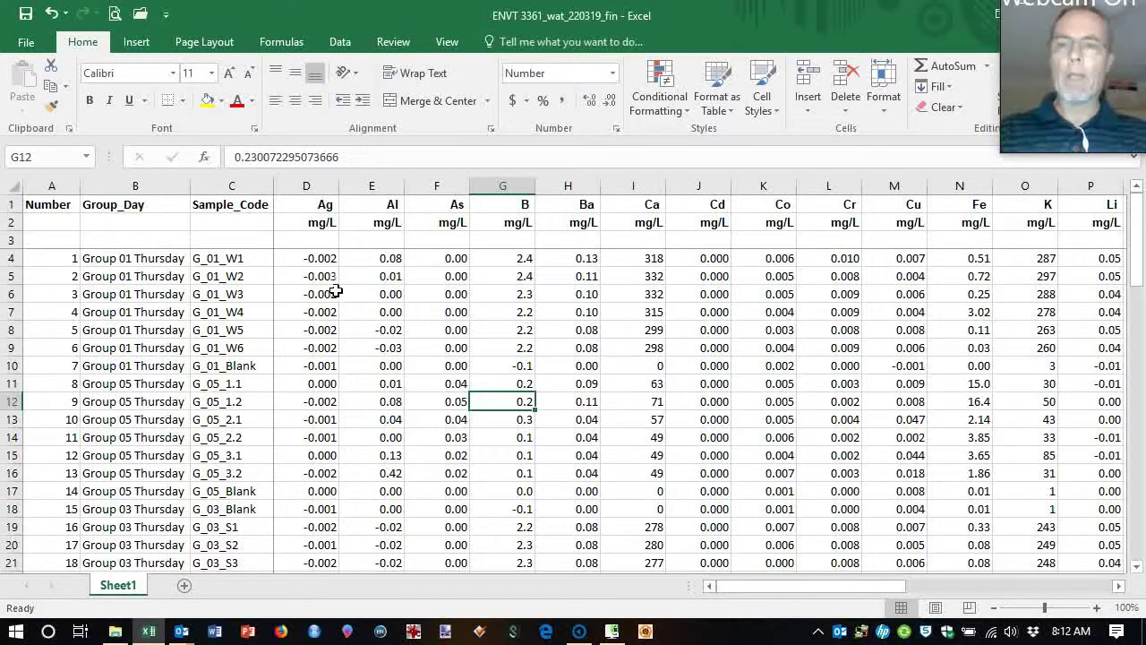
Examine the blank sample rows and the extent of the water data table from the first sample to the last
left_click(254, 369)
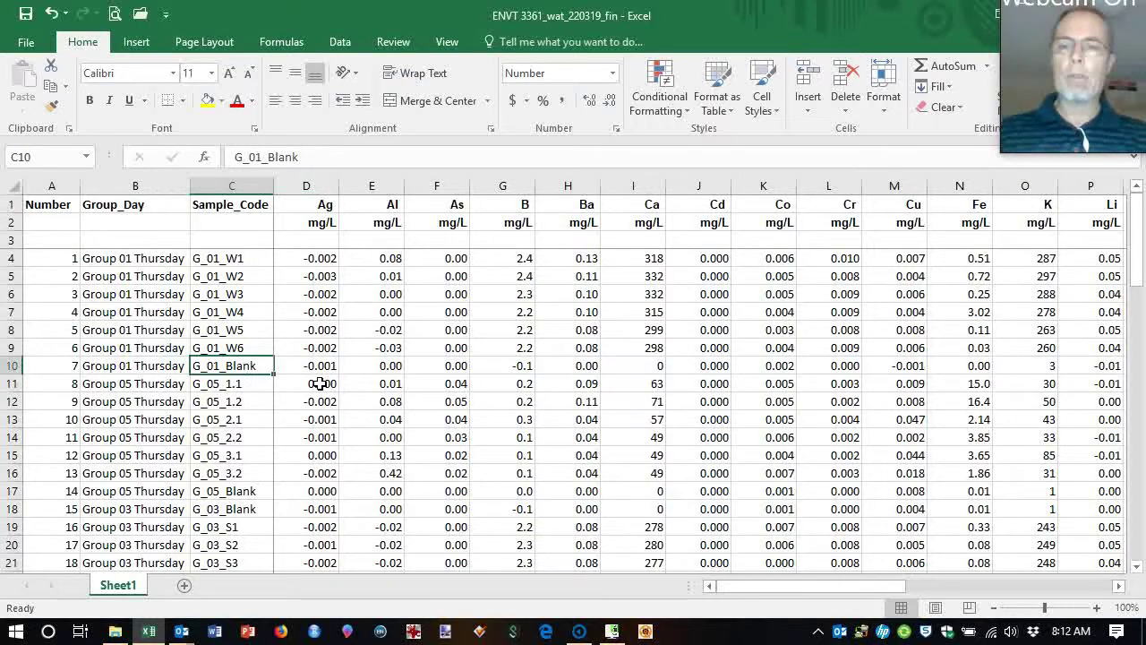
scroll(320, 383, "down", 13)
scroll(320, 384, "down", 7)
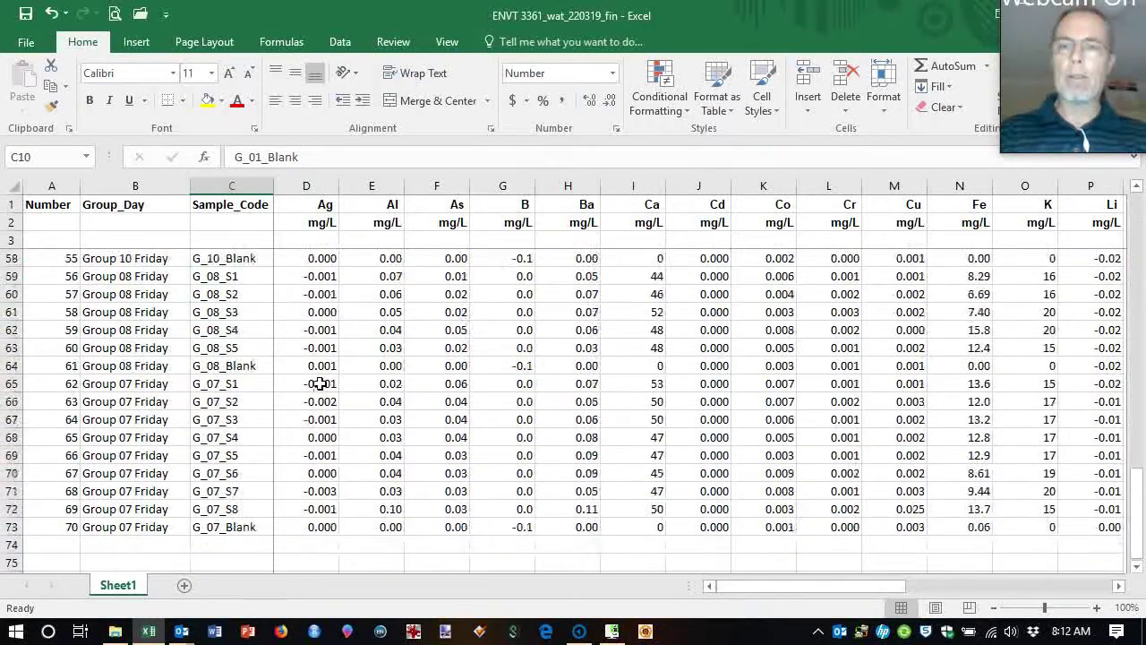
scroll(320, 383, "up", 14)
scroll(320, 383, "up", 6)
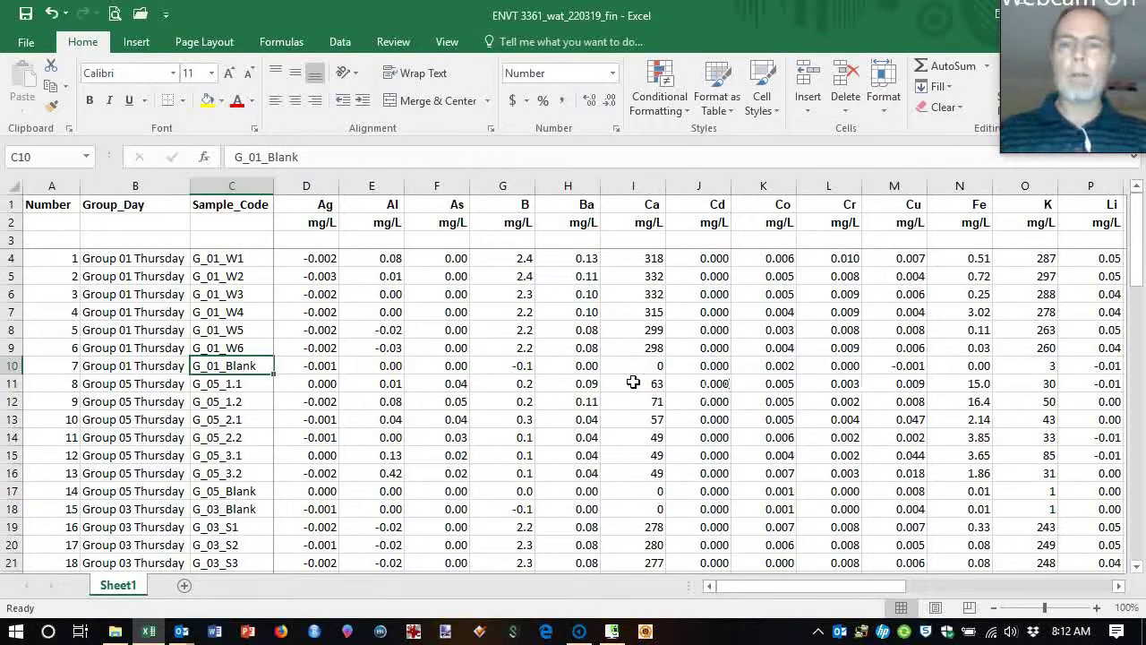
scroll(561, 382, "down", 5)
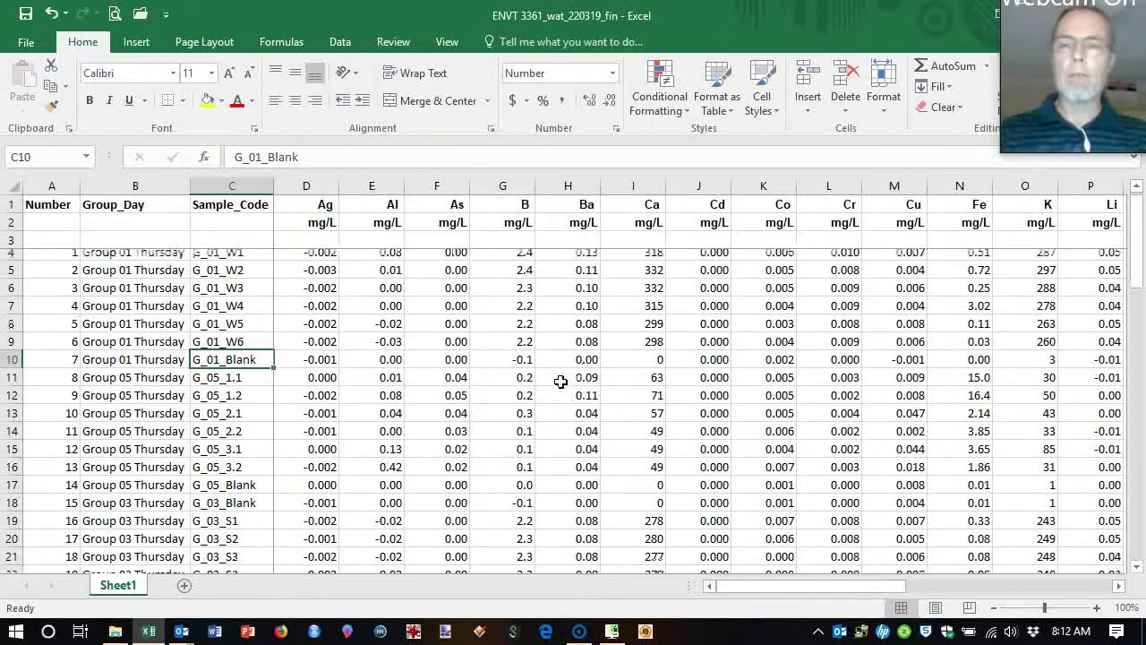
scroll(561, 383, "up", 5)
scroll(561, 383, "down", 3)
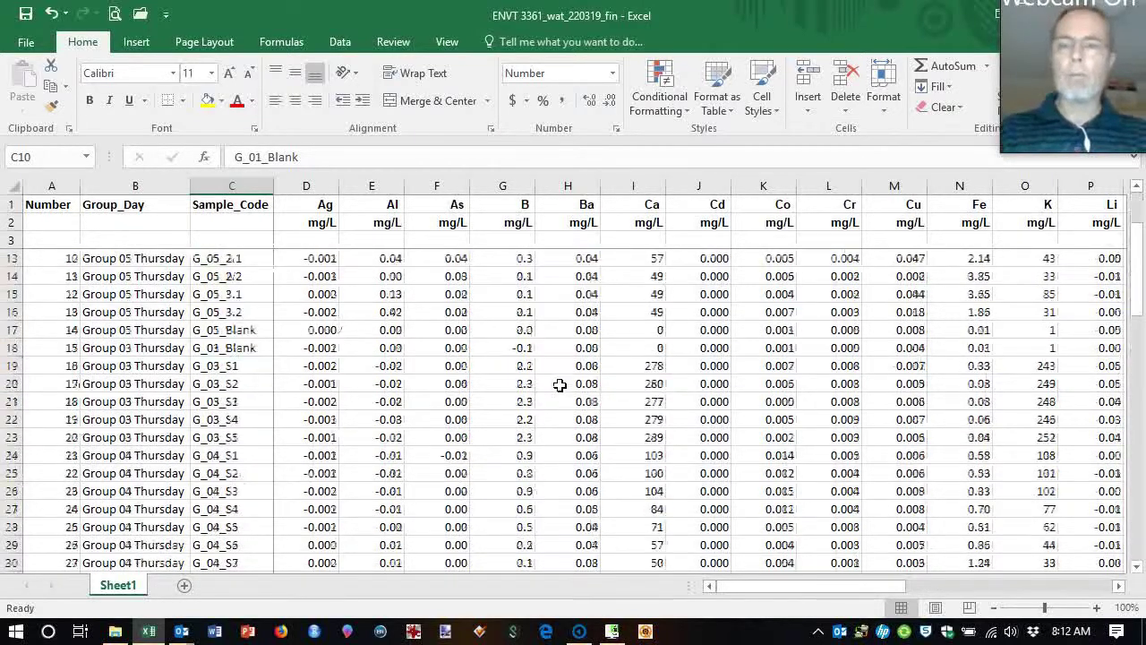
scroll(561, 383, "up", 3)
Start a STDEV.S sample standard deviation formula in cell D75, below the Ag data
scroll(560, 384, "down", 9)
scroll(558, 385, "down", 13)
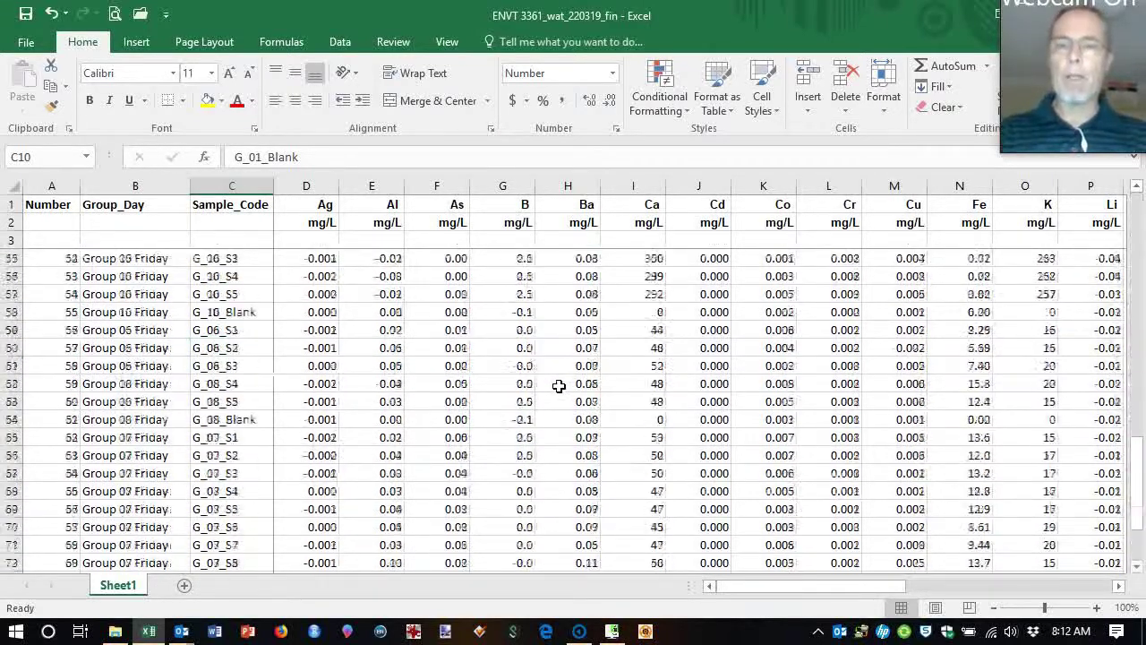
left_click(336, 349)
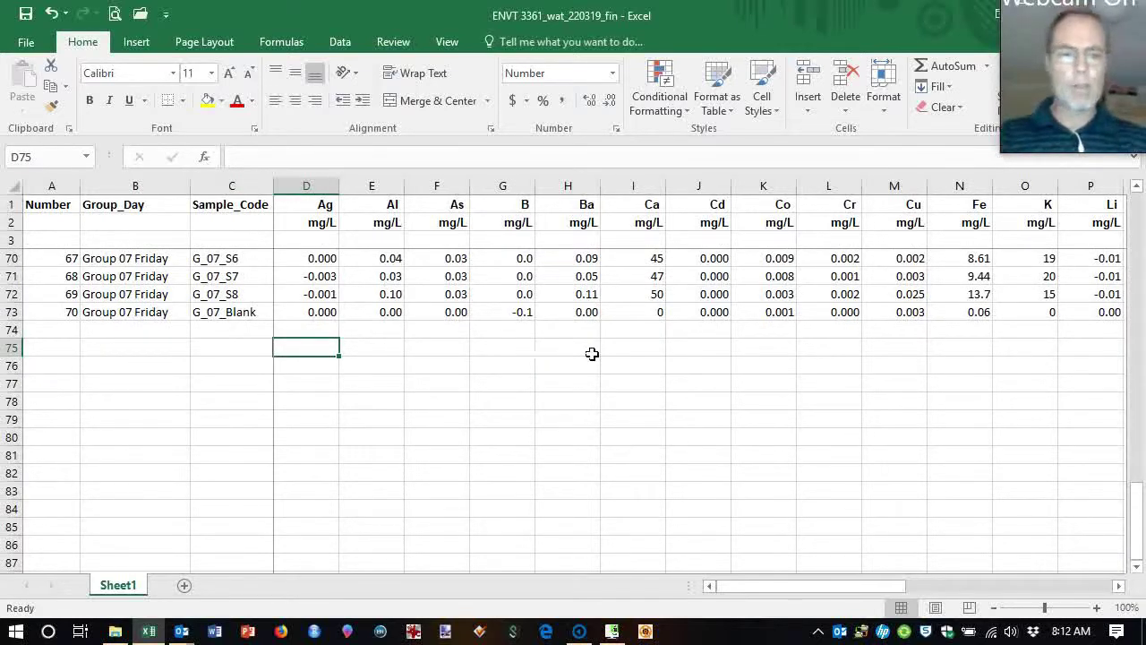
type("=")
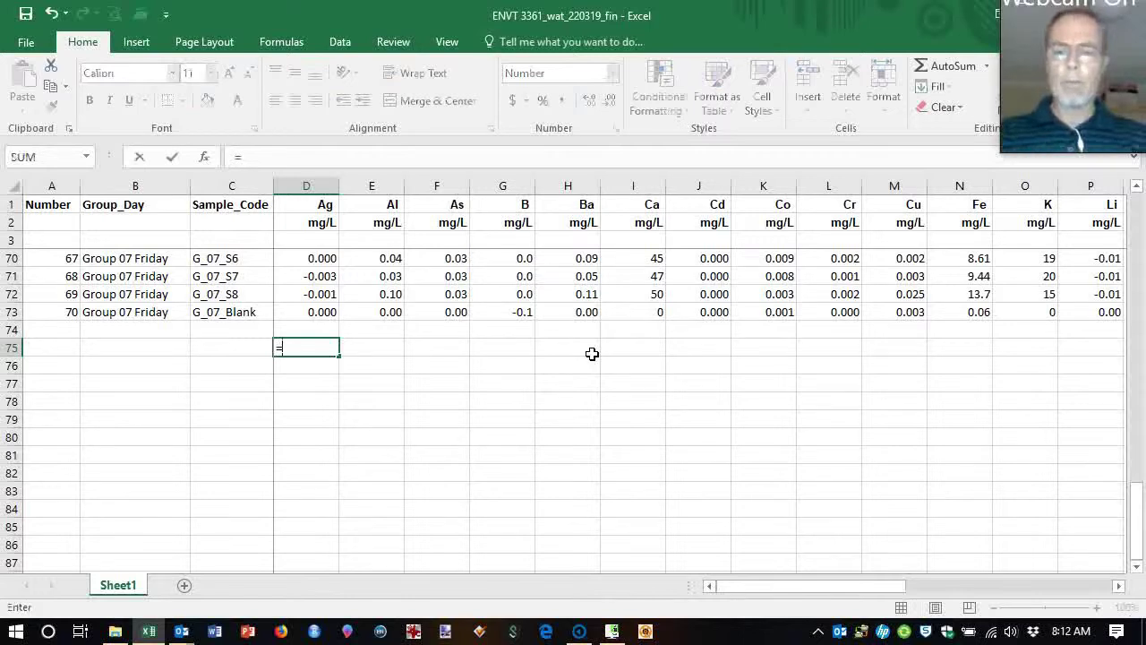
type("stdev")
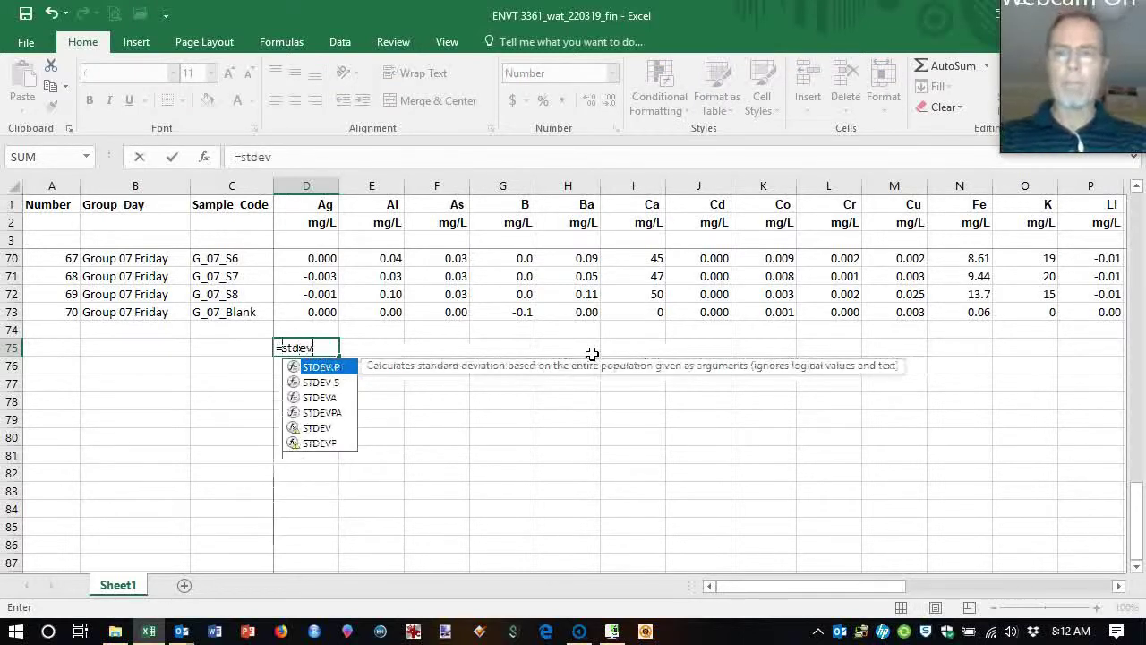
key("Down")
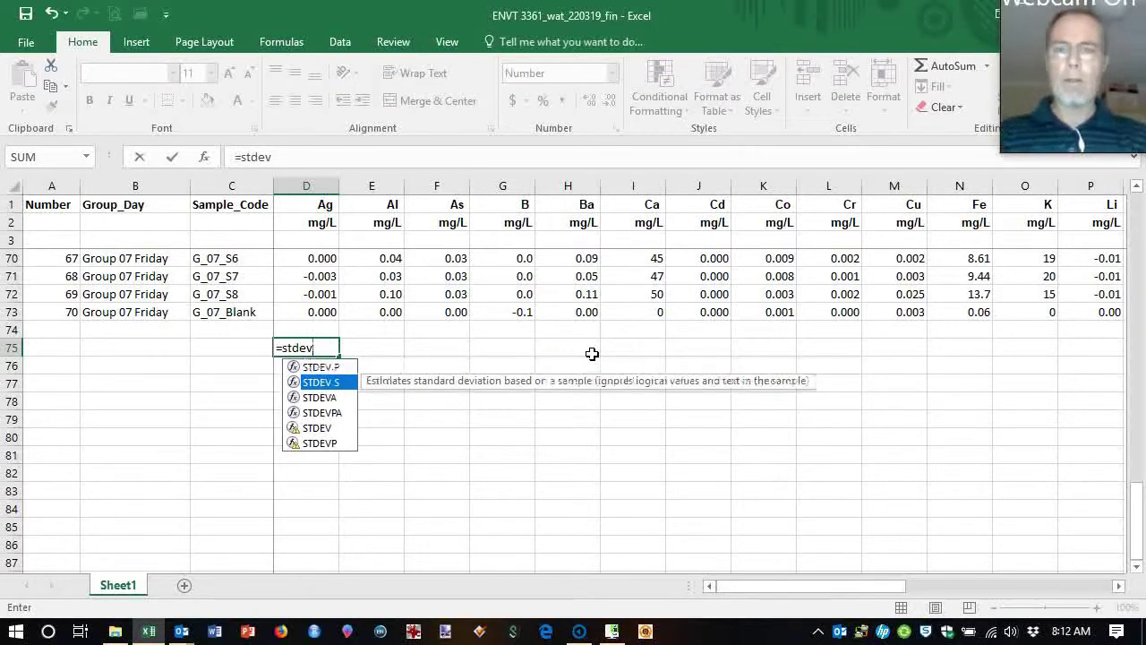
type(".")
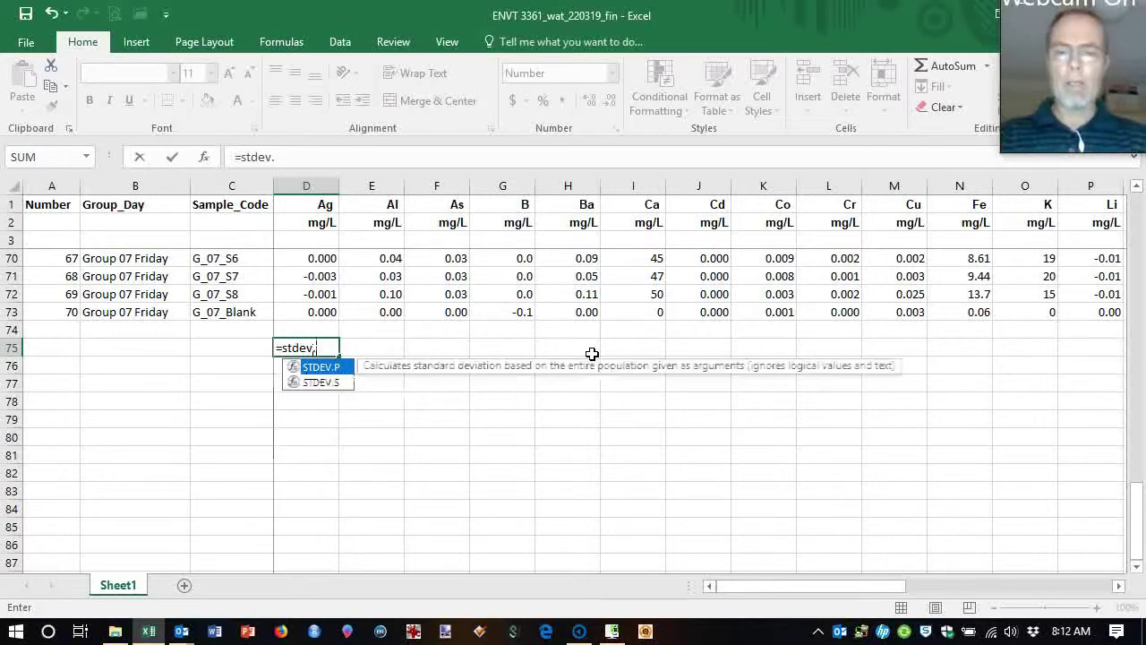
type("s(")
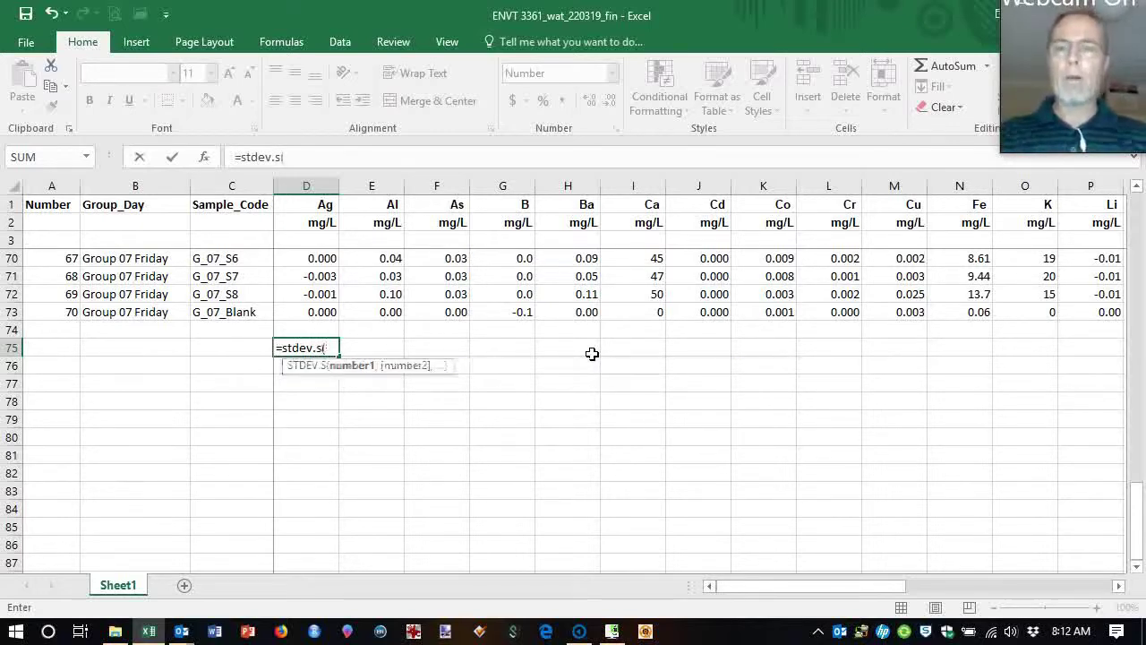
Add the Ag values of the blank samples as arguments: D73, D64, D58, D52, D45, D39, D32, D18, D17 and D10
left_click(331, 311)
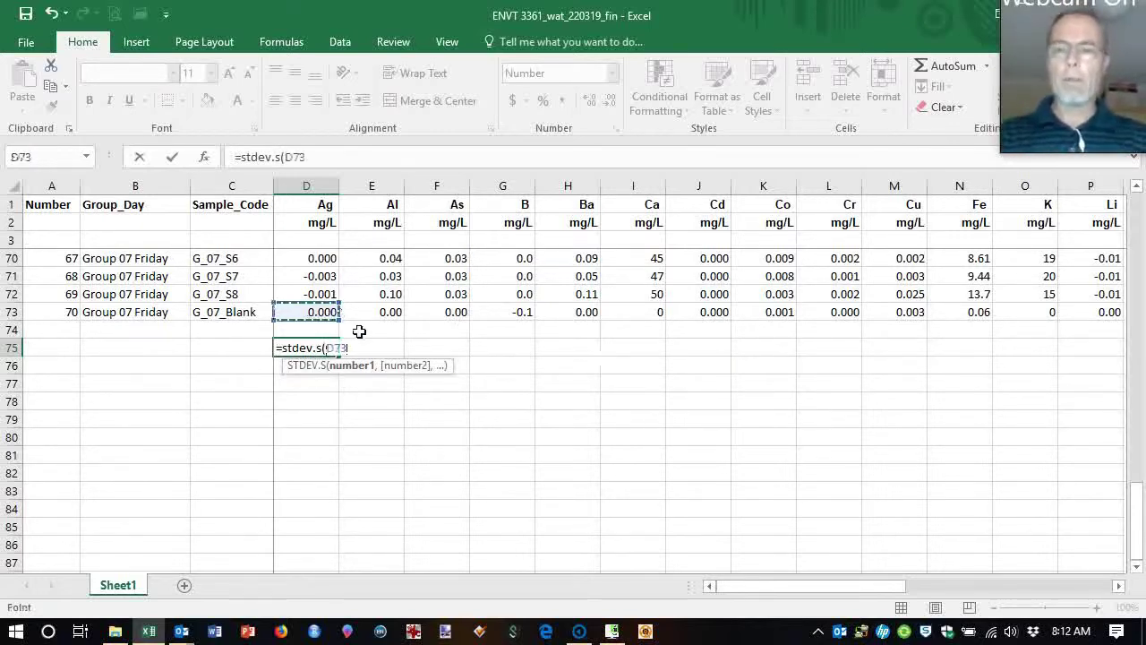
scroll(359, 331, "up", 4)
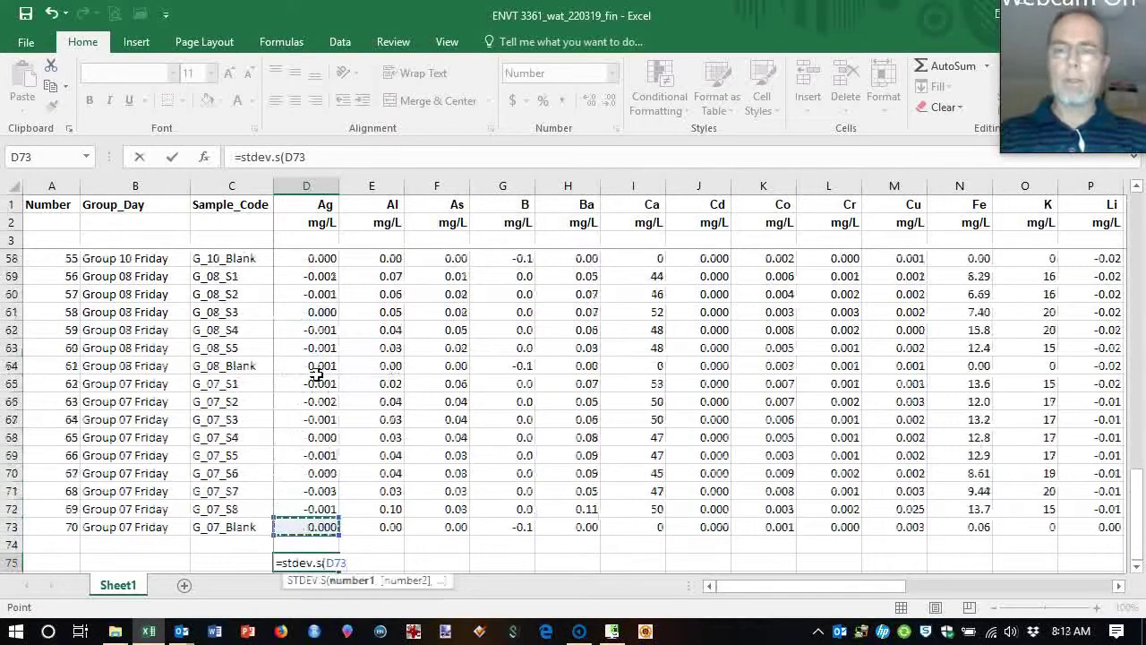
type(",")
left_click(317, 374)
scroll(317, 374, "up", 1)
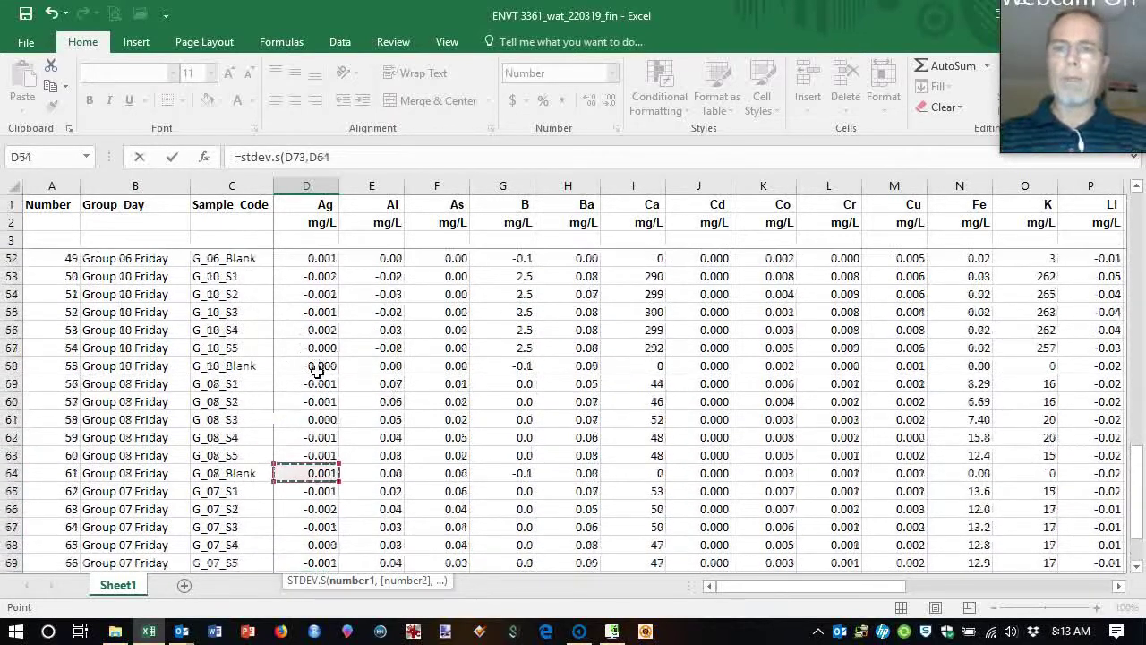
type(",")
left_click(317, 368)
scroll(316, 369, "up", 1)
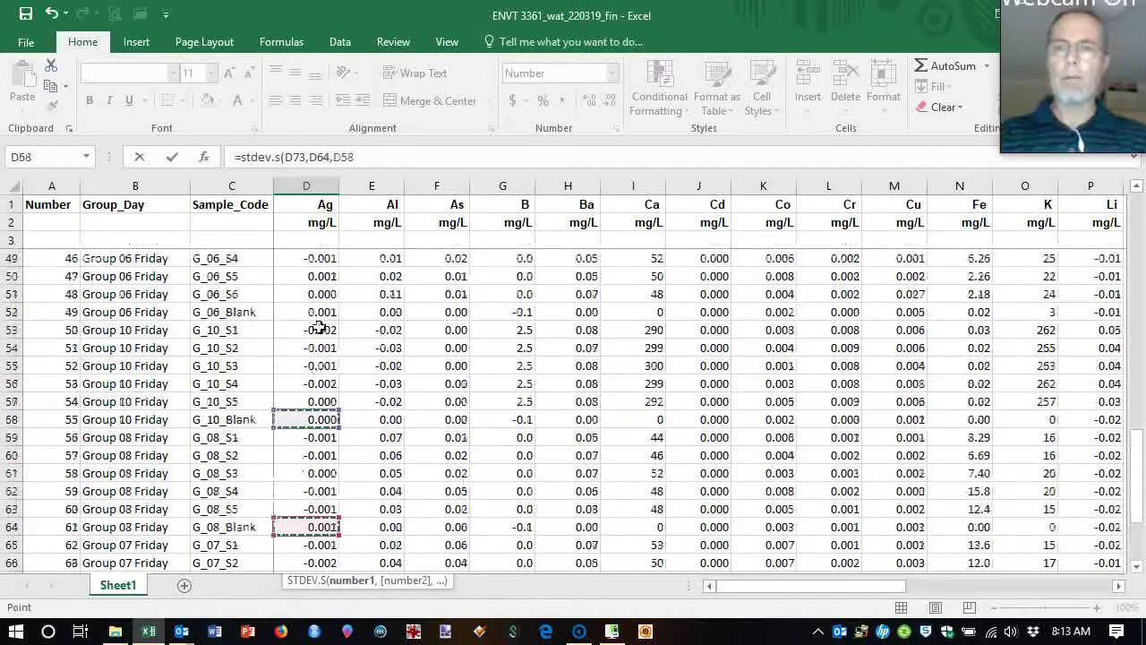
type(",")
left_click(317, 313)
scroll(317, 313, "up", 2)
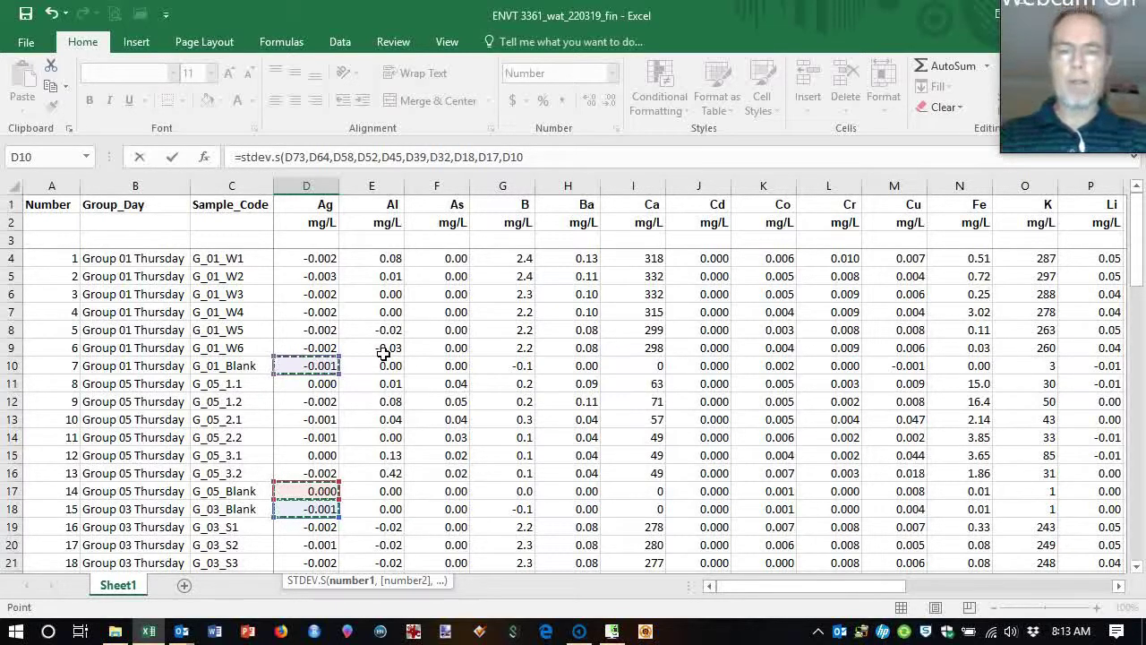
Close the standard deviation function in D75, multiply it by 3 and accept the formula
type(")")
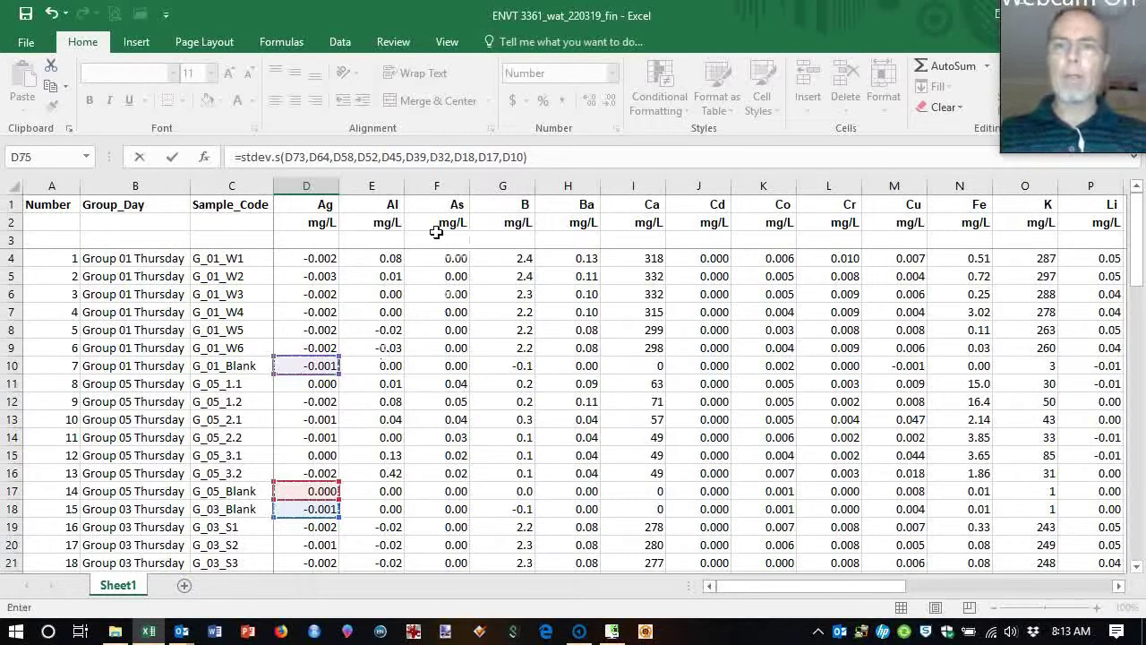
left_click(557, 170)
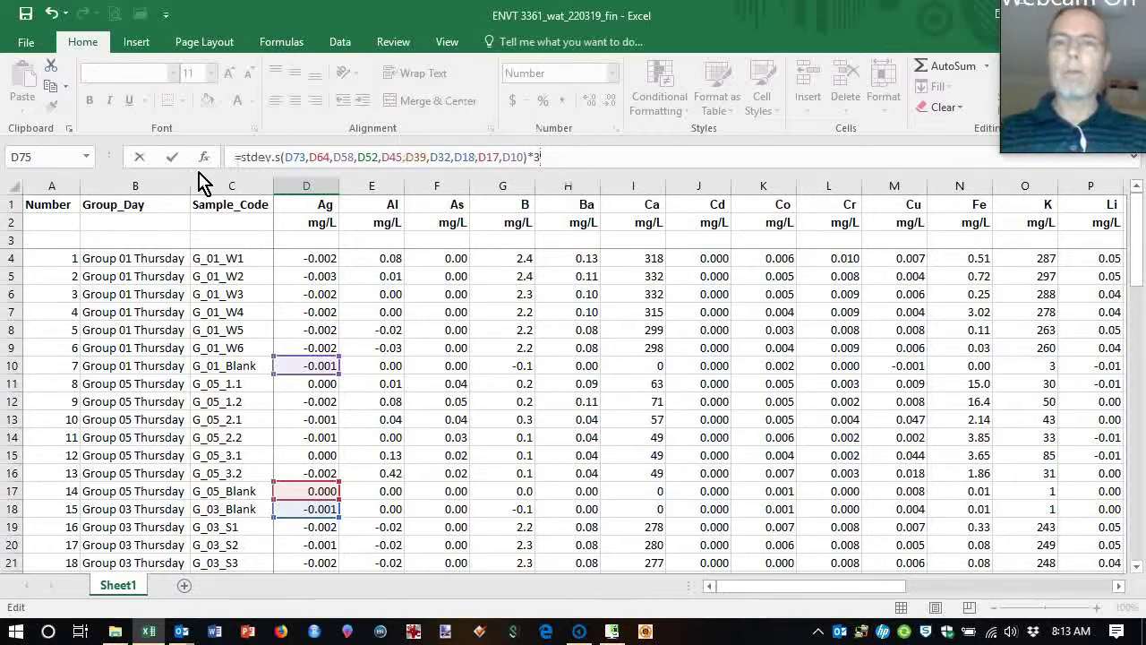
left_click(173, 159)
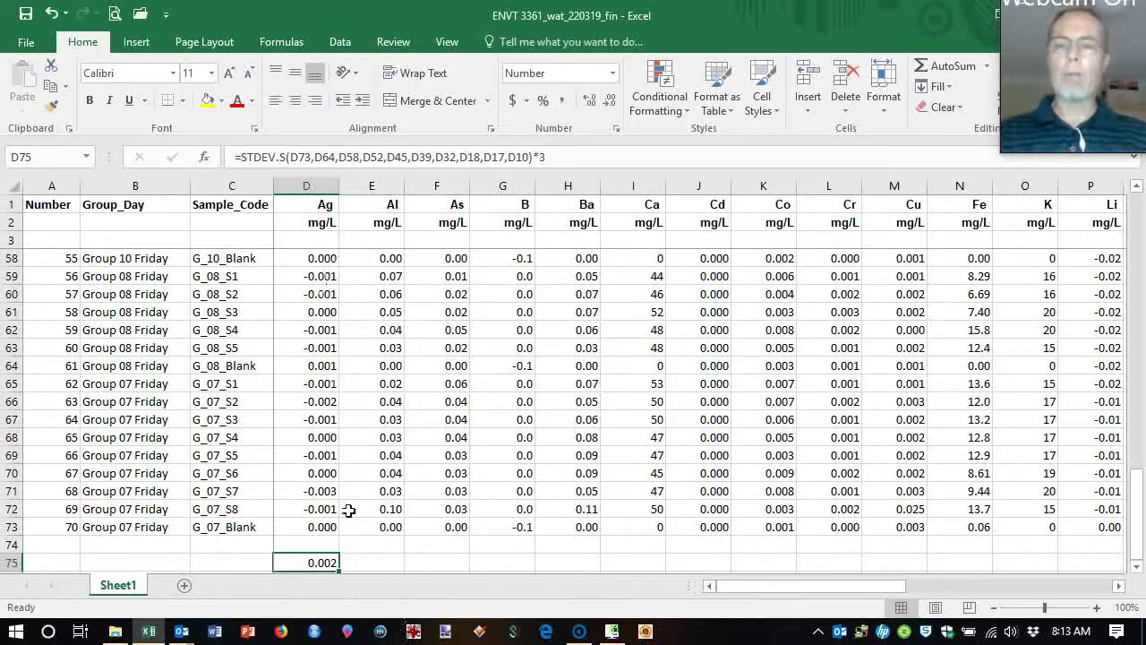
Make the row numbers absolute in all cell references of the D75 formula, leaving the columns relative (D$73 style)
left_click_drag(290, 158, 537, 163)
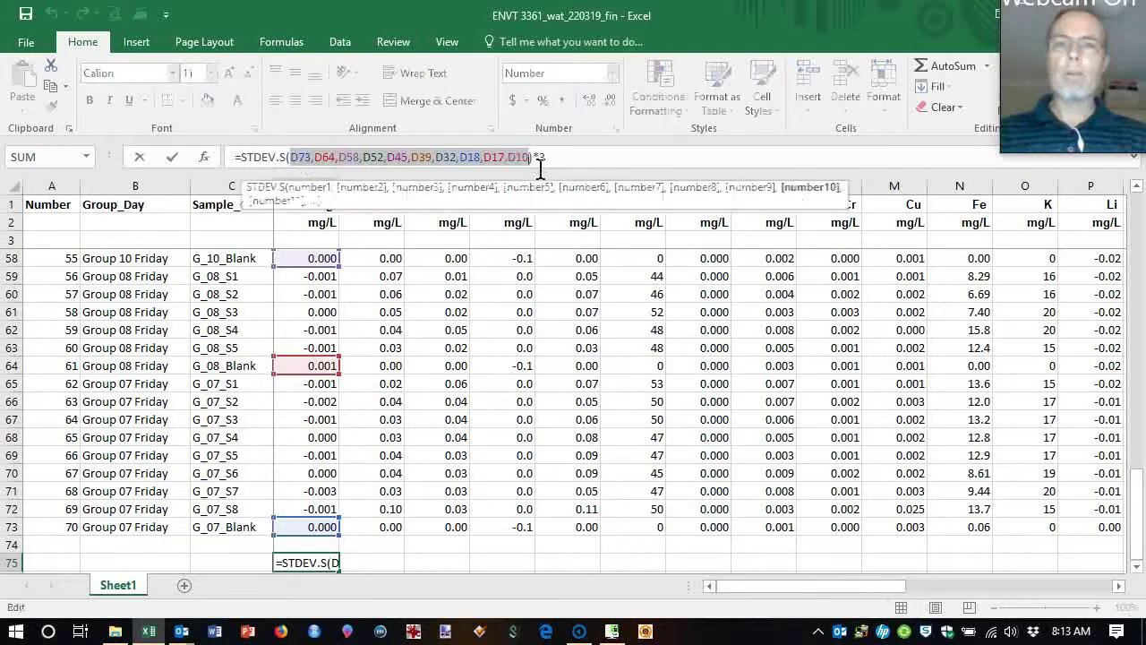
mouse_move(152, 638)
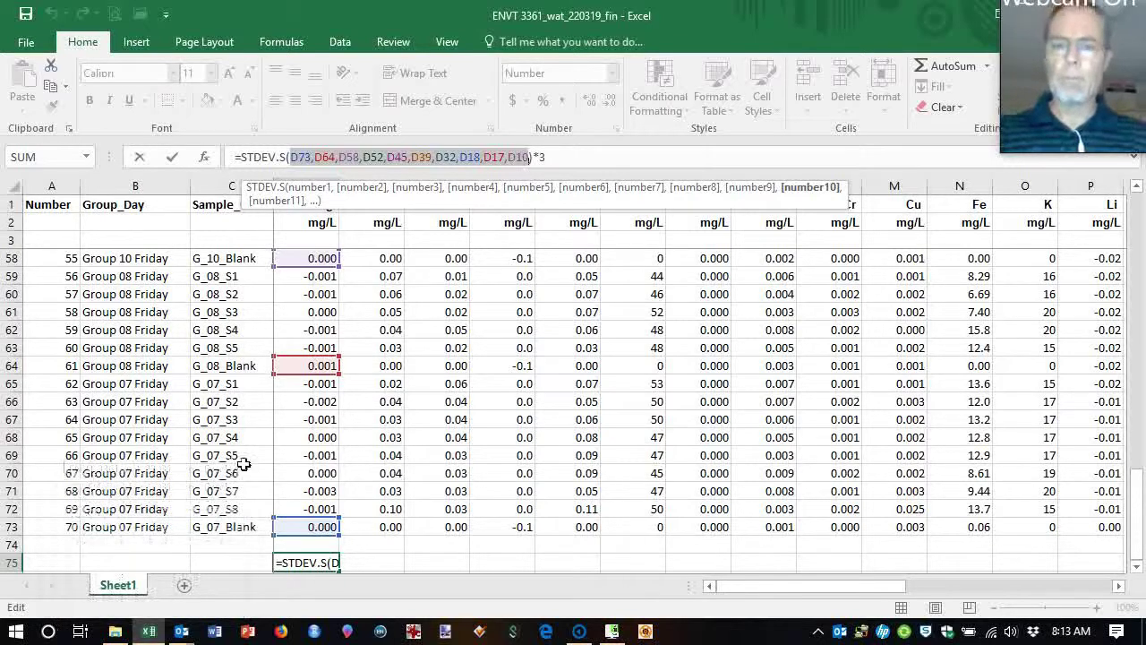
key("F4")
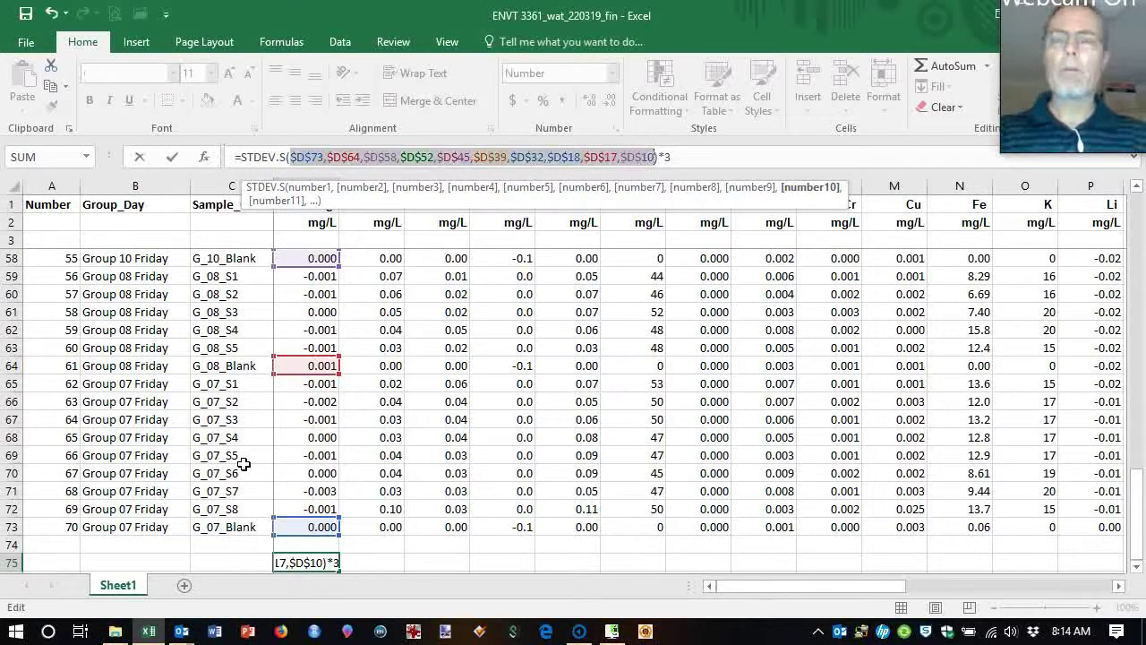
key("F4")
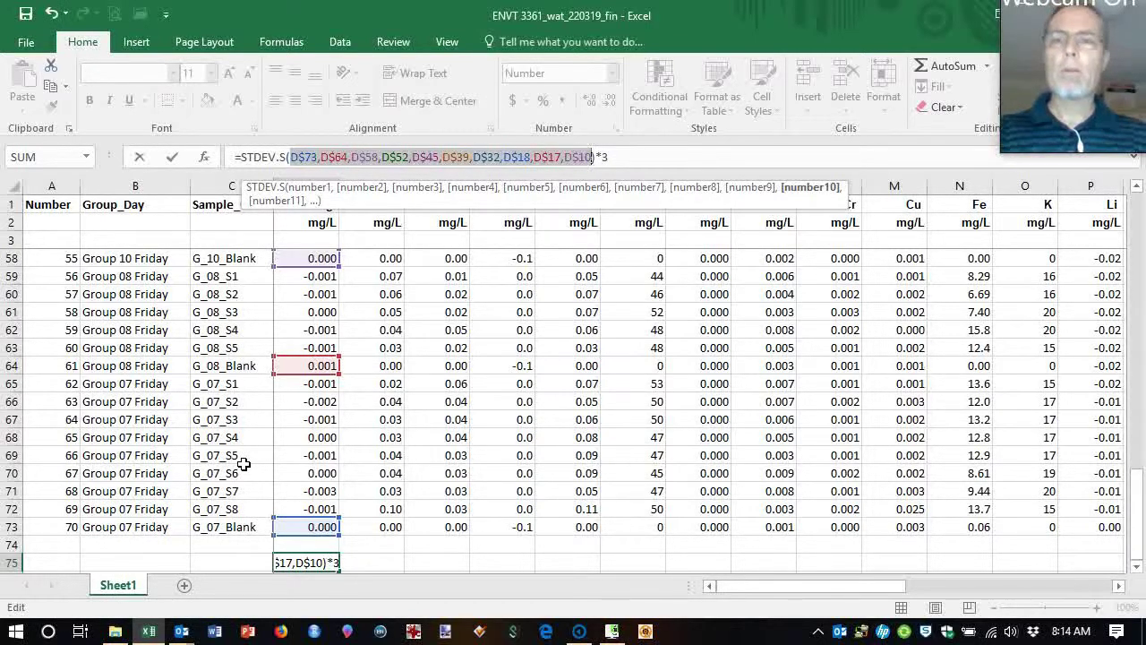
left_click(172, 157)
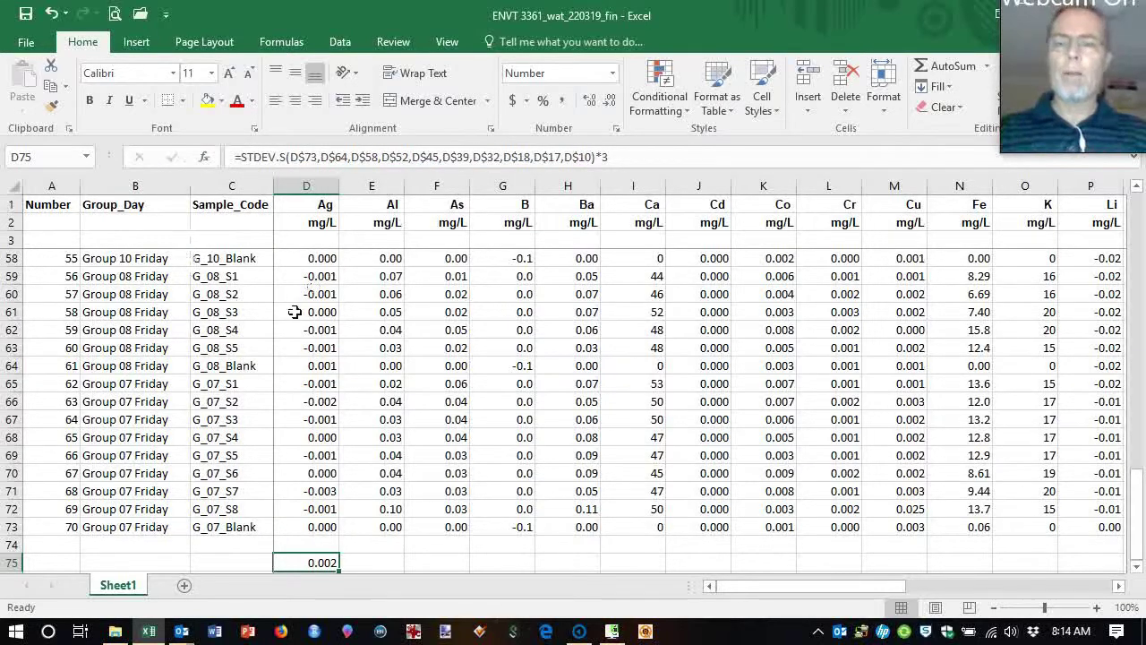
Label cell C75 as "LDL" and cell C76 as "mean"
scroll(294, 312, "down", 1)
left_click(265, 515)
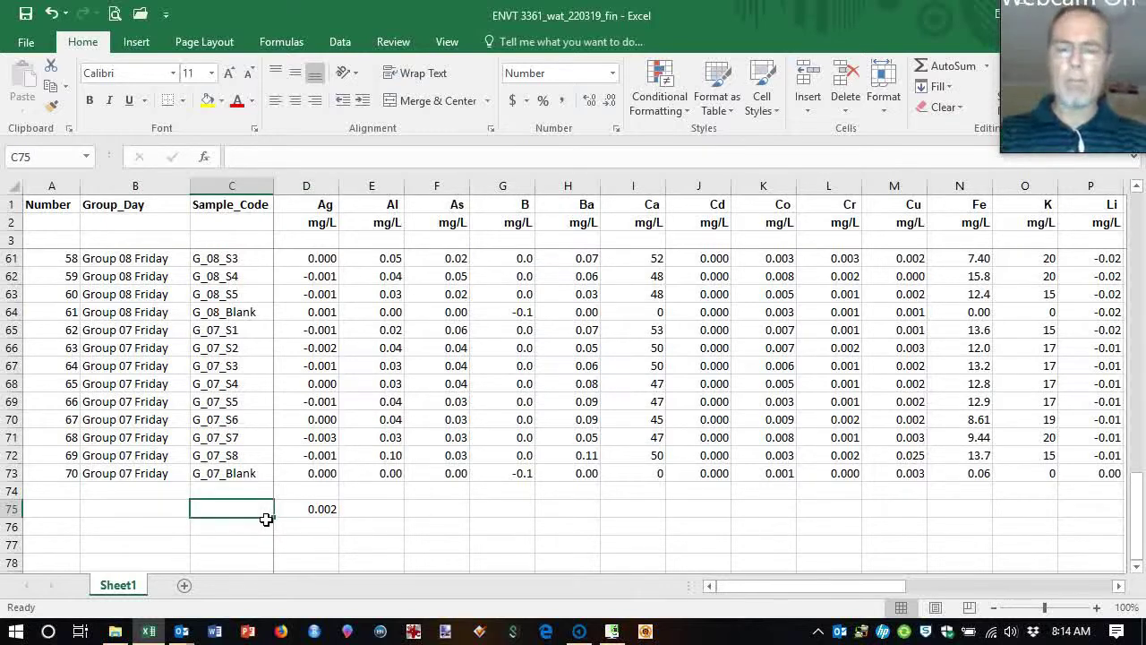
type("LDL")
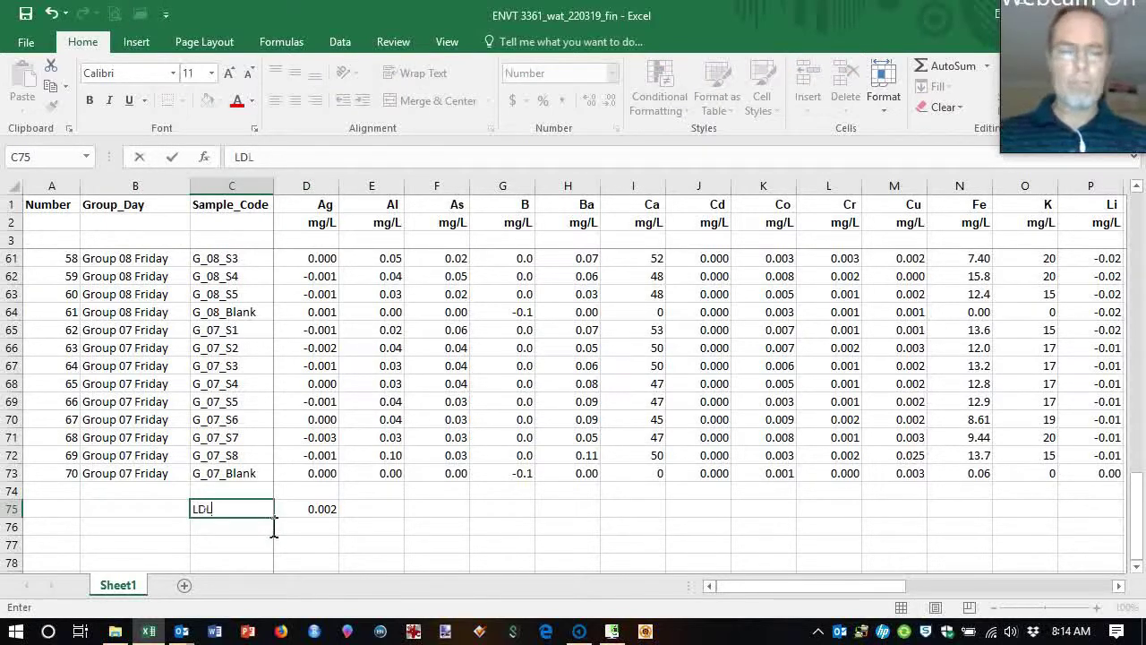
key("Return")
type("mean")
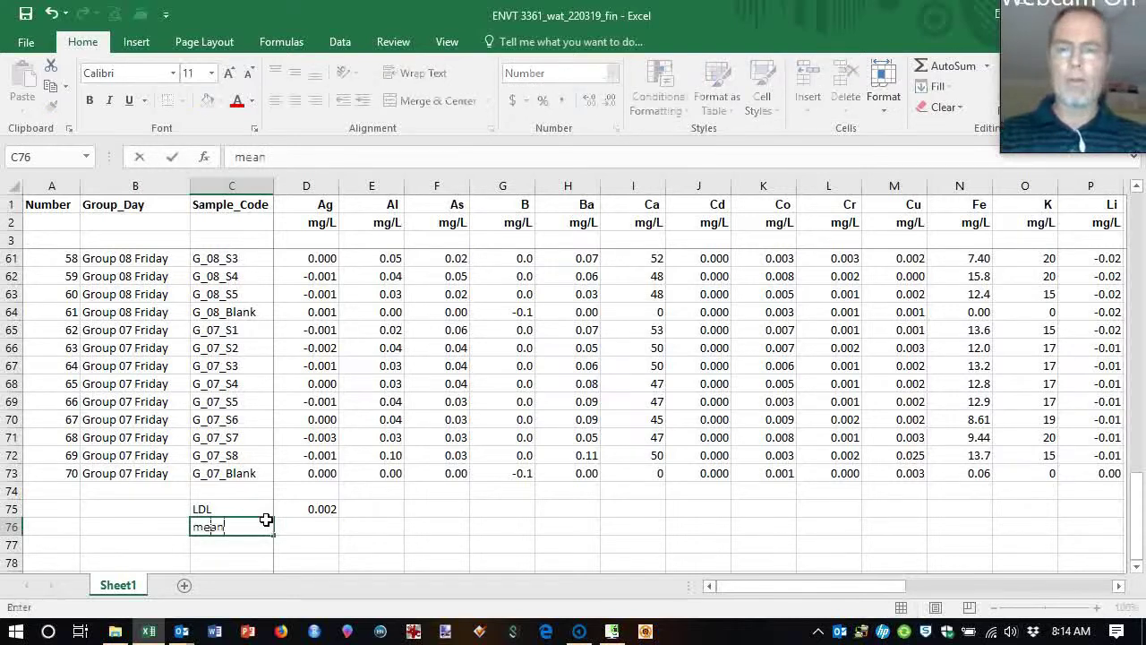
key("Tab")
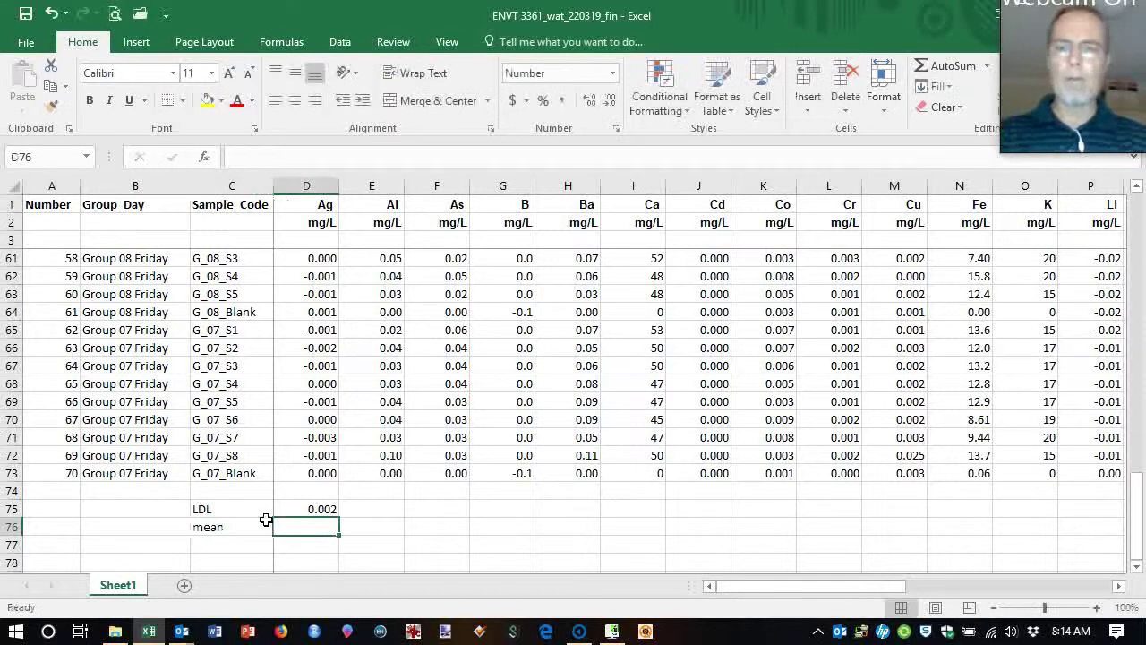
Copy the LDL formula from D75 down into D76
left_click(311, 514)
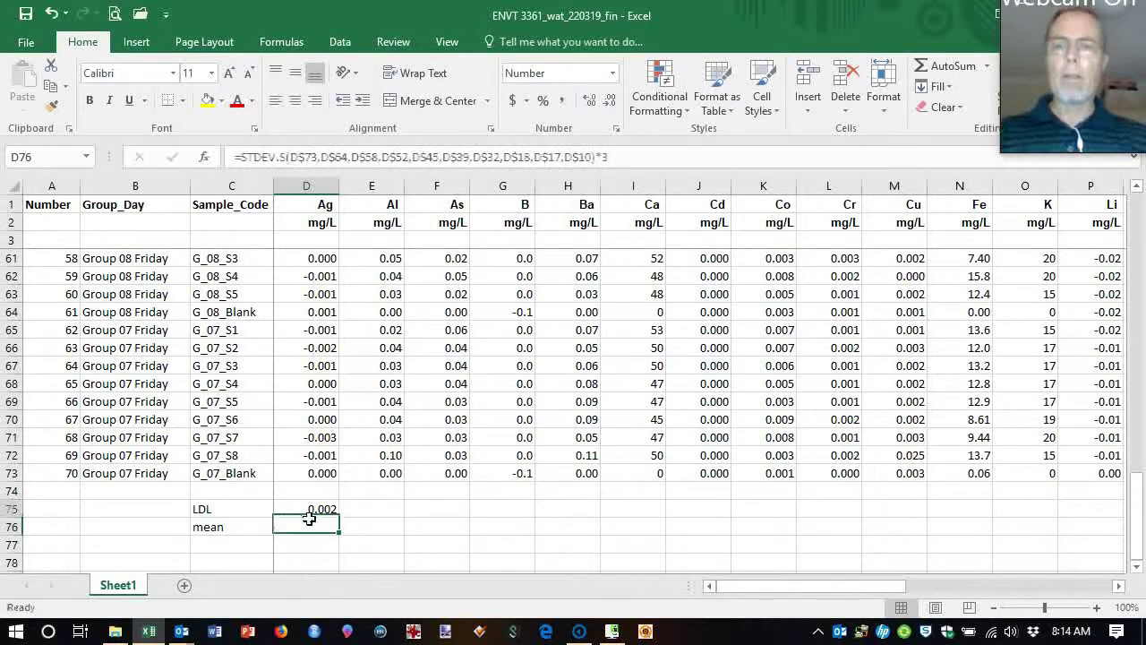
left_click_drag(338, 517, 342, 535)
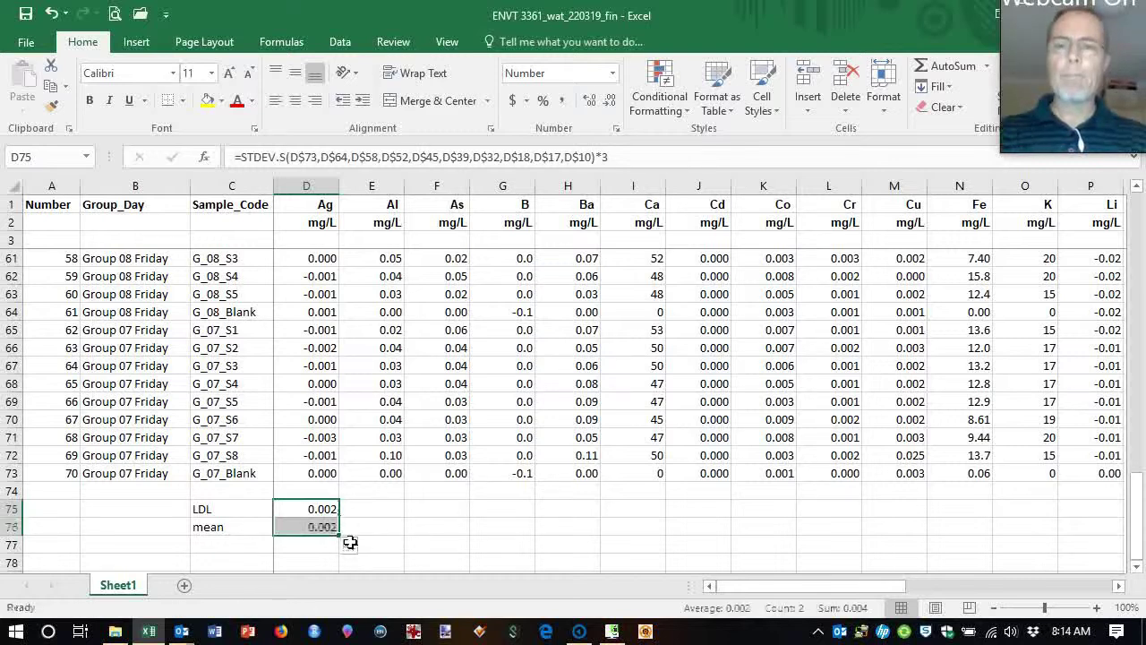
left_click(324, 529)
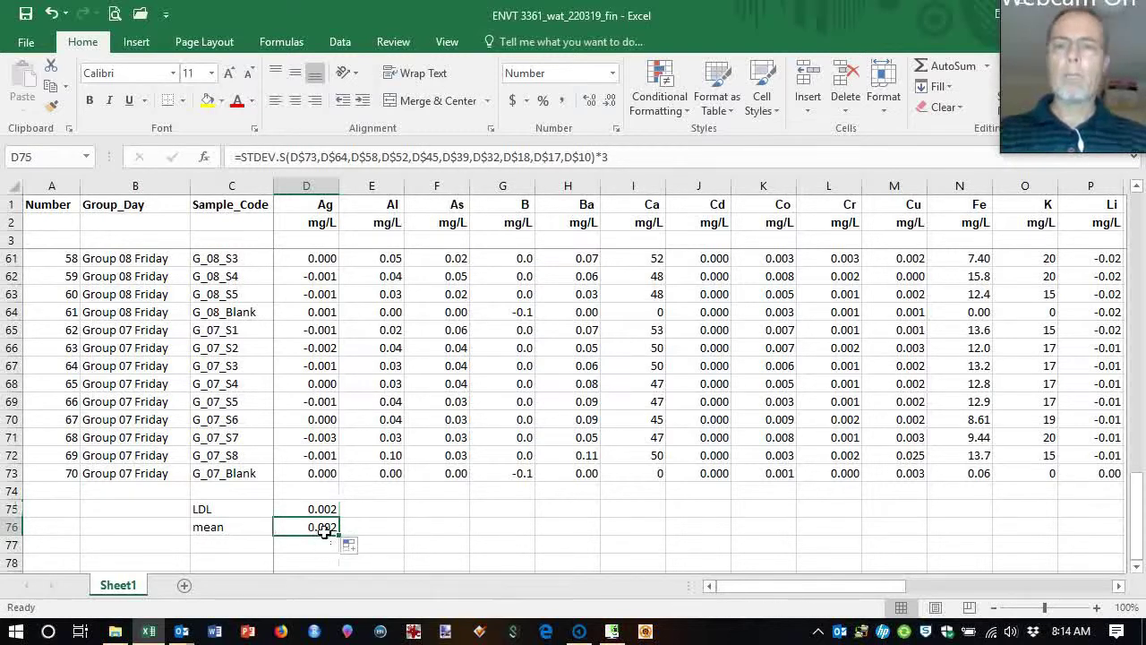
Replace the STDEV.S function in the D76 formula with AVERAGE, keeping the blank references, and accept it
double_click(324, 529)
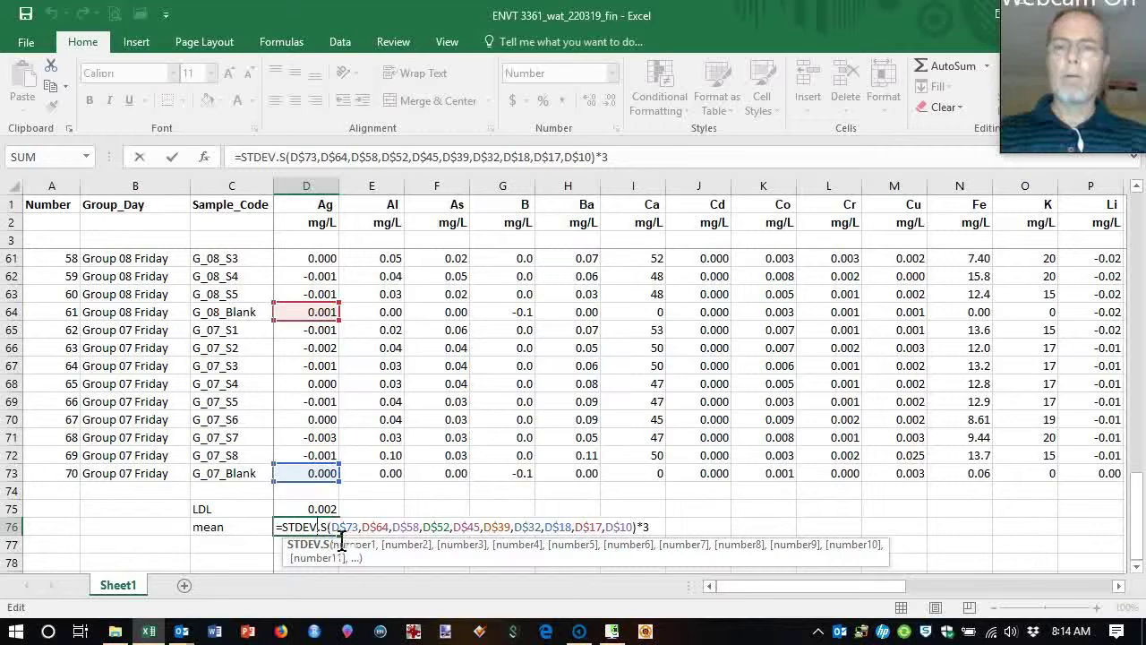
left_click_drag(312, 547, 301, 543)
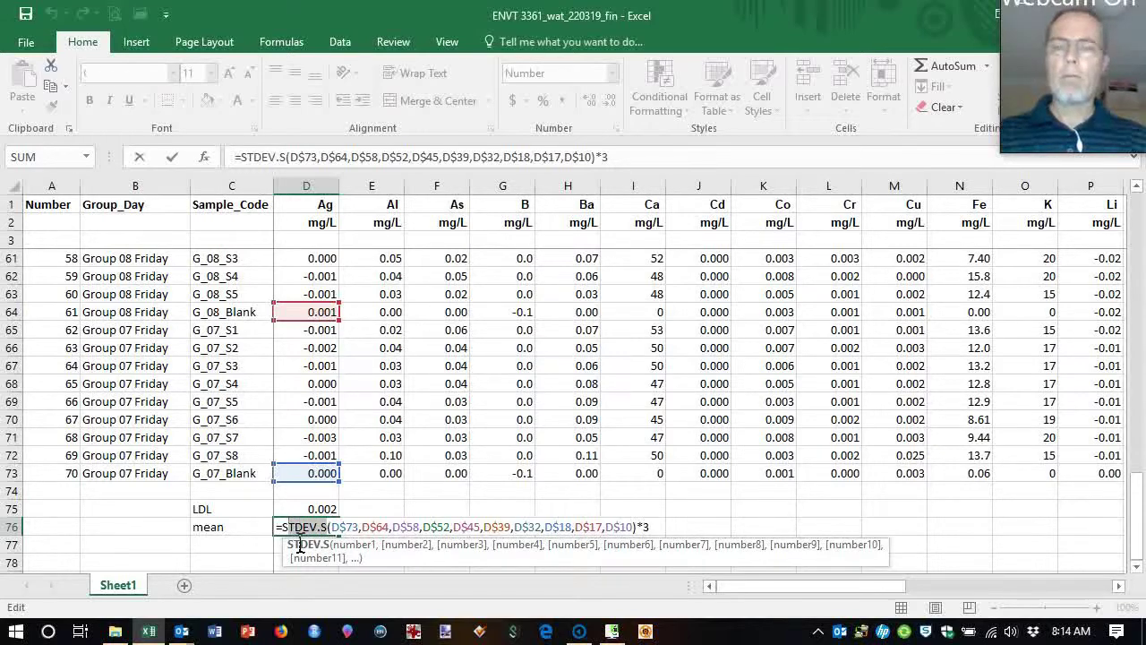
key("BackSpace")
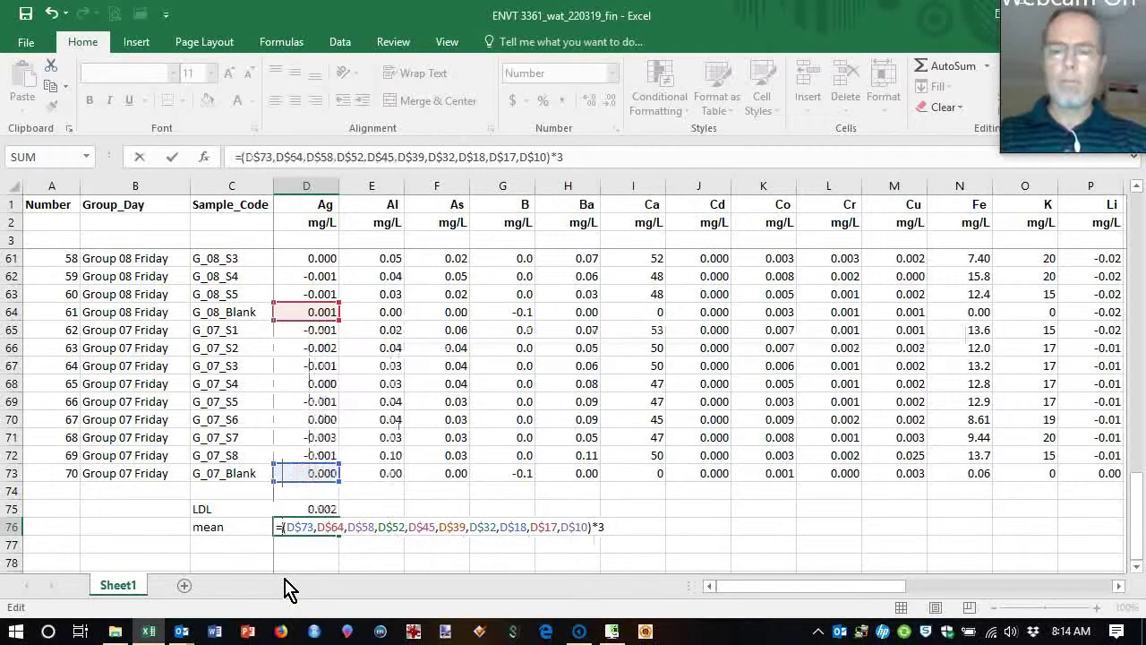
type("averae")
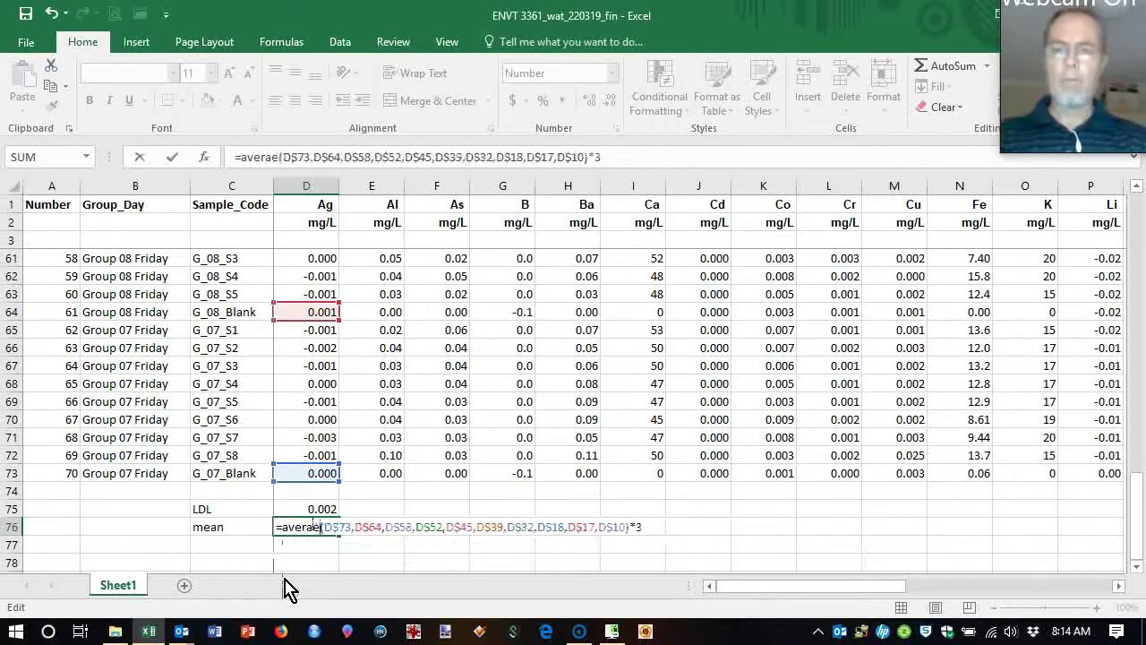
key("BackSpace")
type("ge")
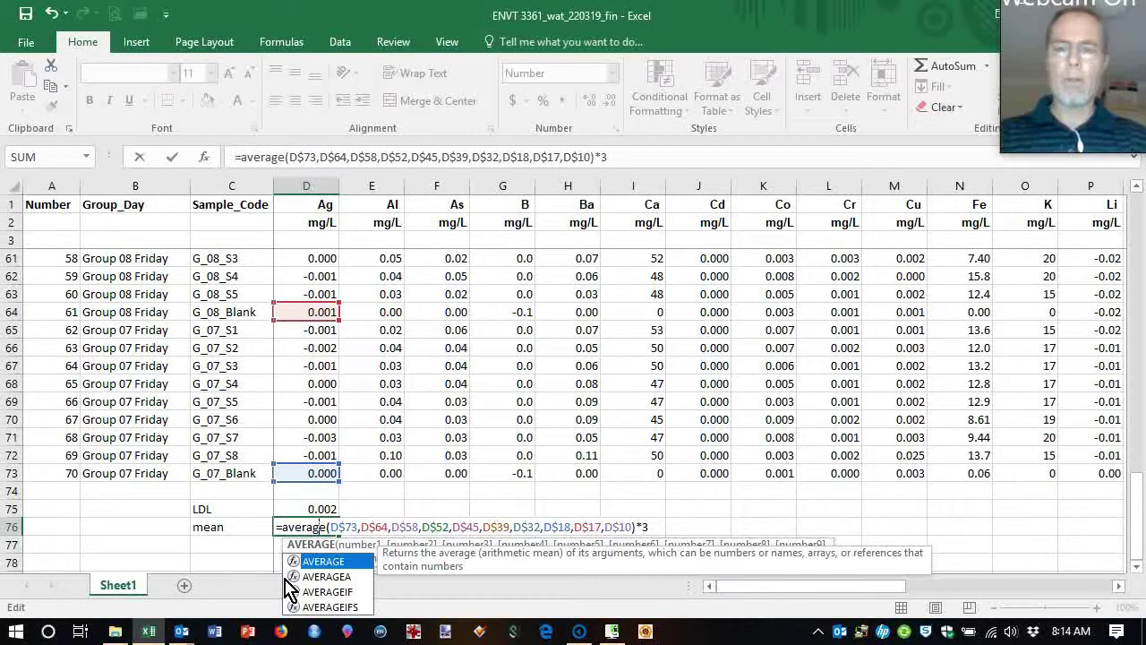
key("Return")
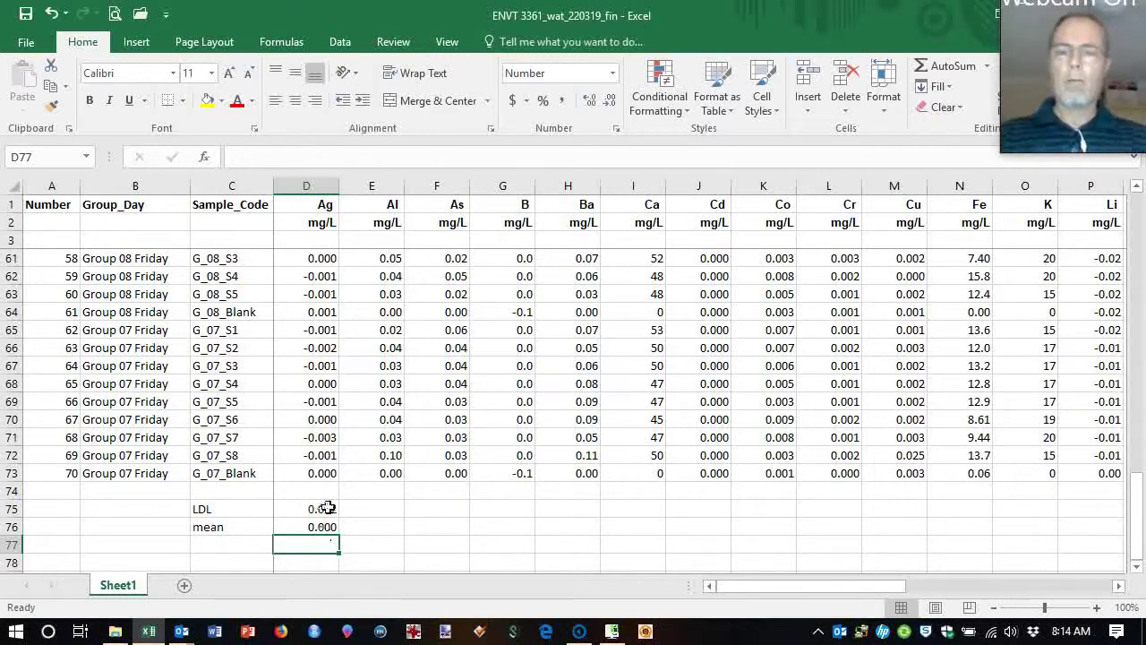
Fill the LDL and mean formulas from D75:D76 across the element columns to Zn (column AD) and review the copies
left_click_drag(328, 508, 971, 528)
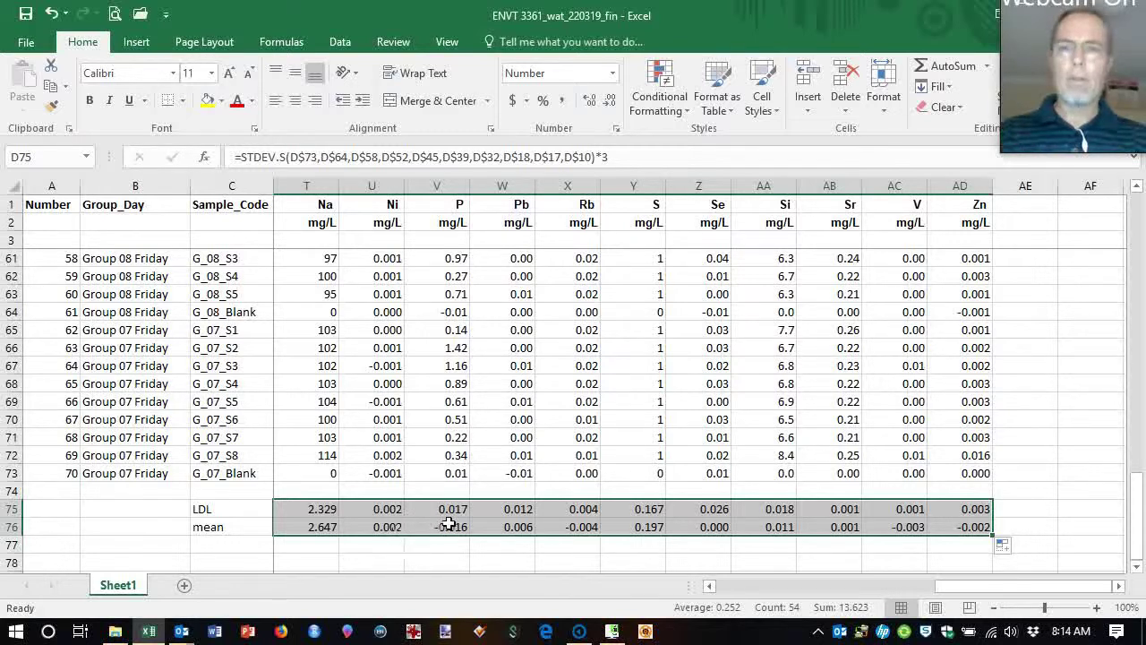
left_click(328, 512)
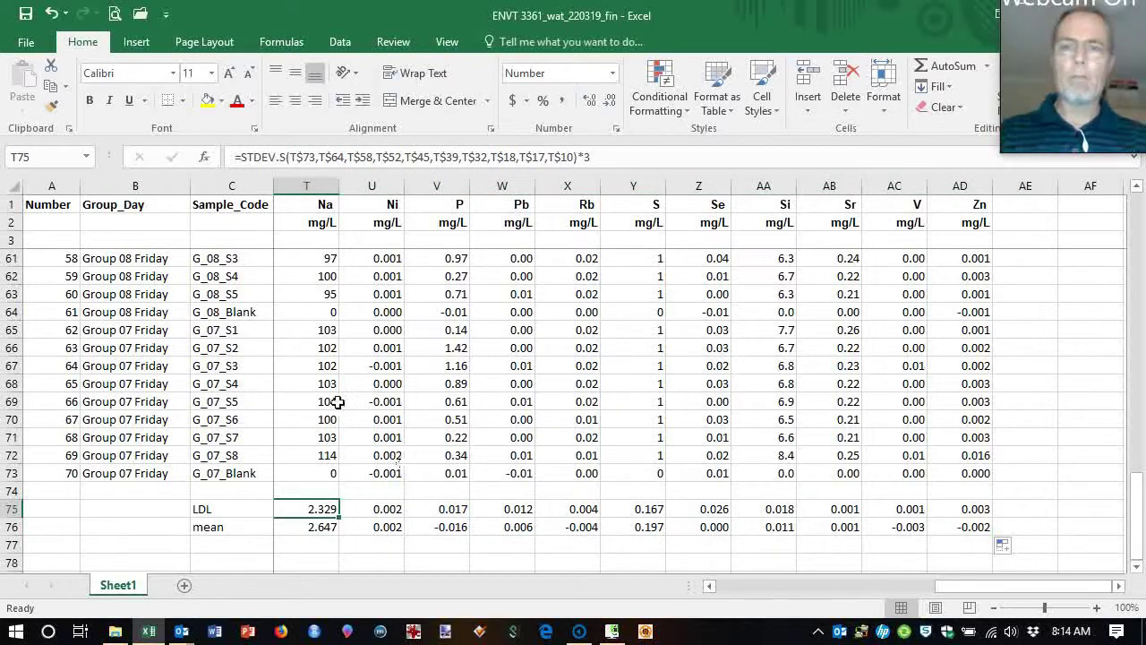
left_click_drag(936, 588, 797, 616)
left_click_drag(452, 510, 501, 523)
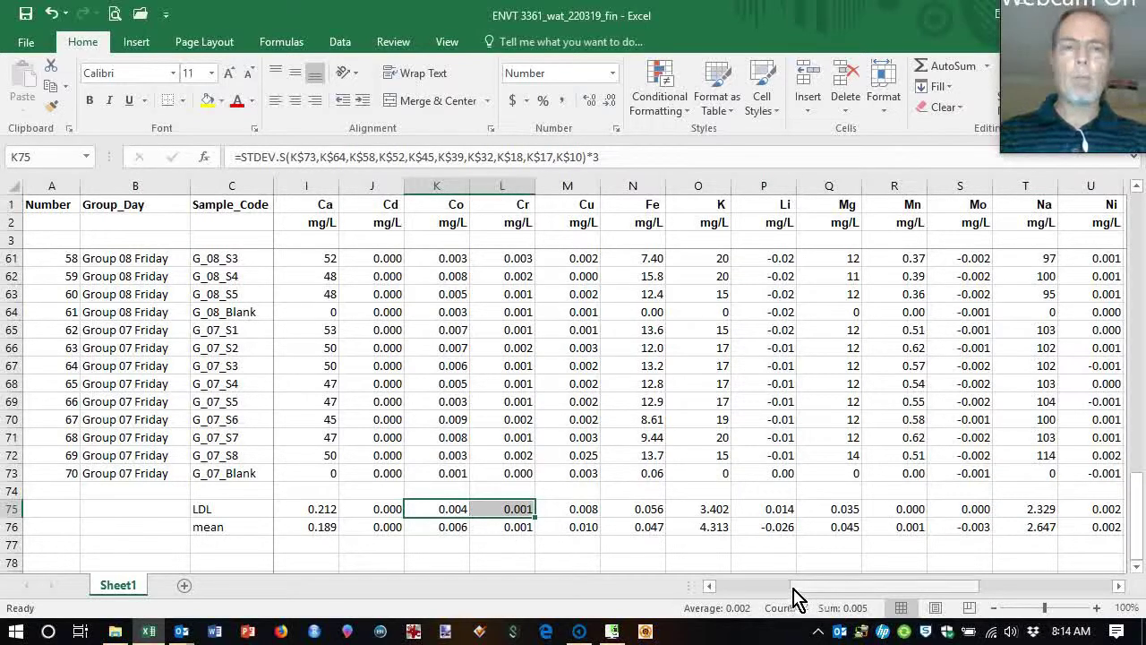
left_click_drag(792, 595, 685, 608)
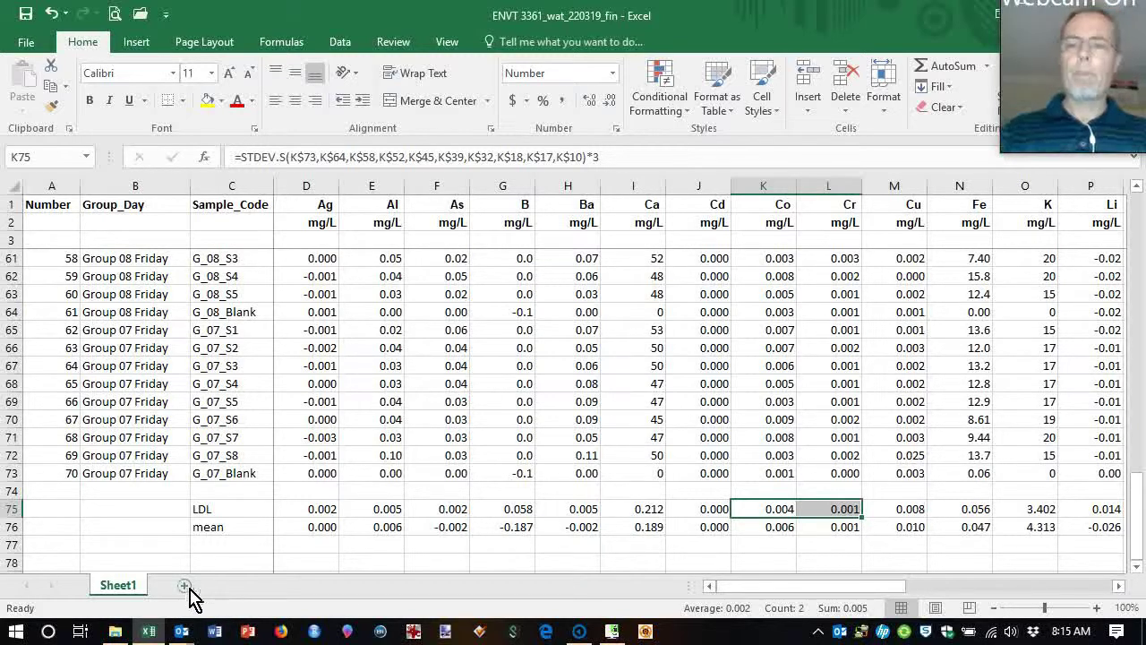
Add a new blank worksheet to the workbook
left_click(517, 420)
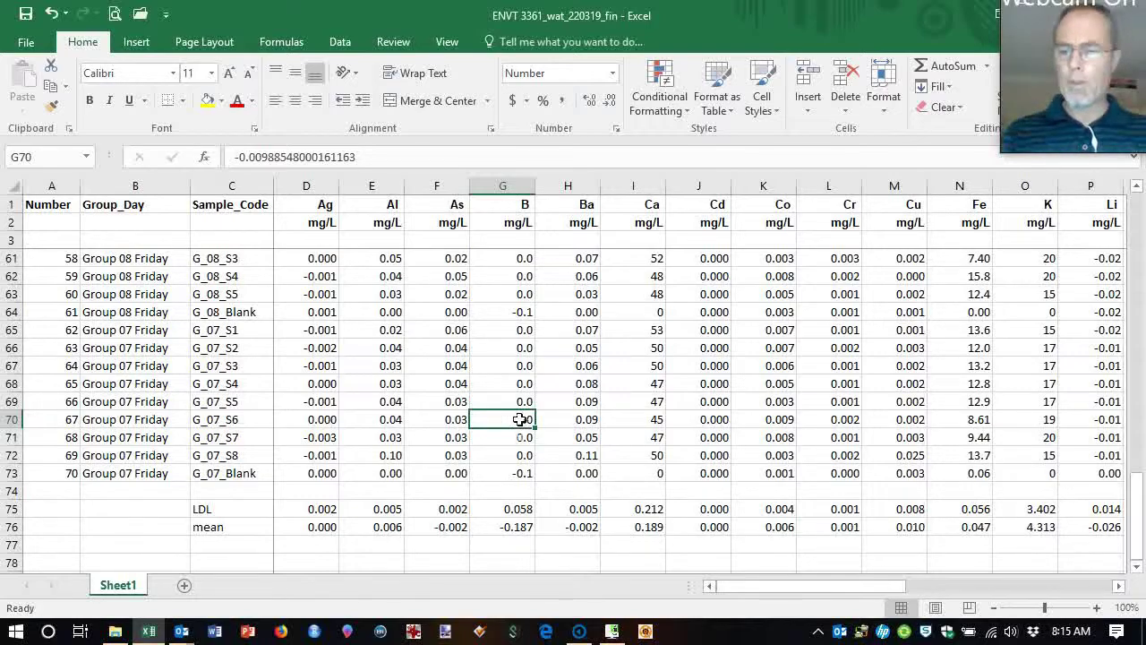
scroll(521, 422, "down", 1, "ctrl")
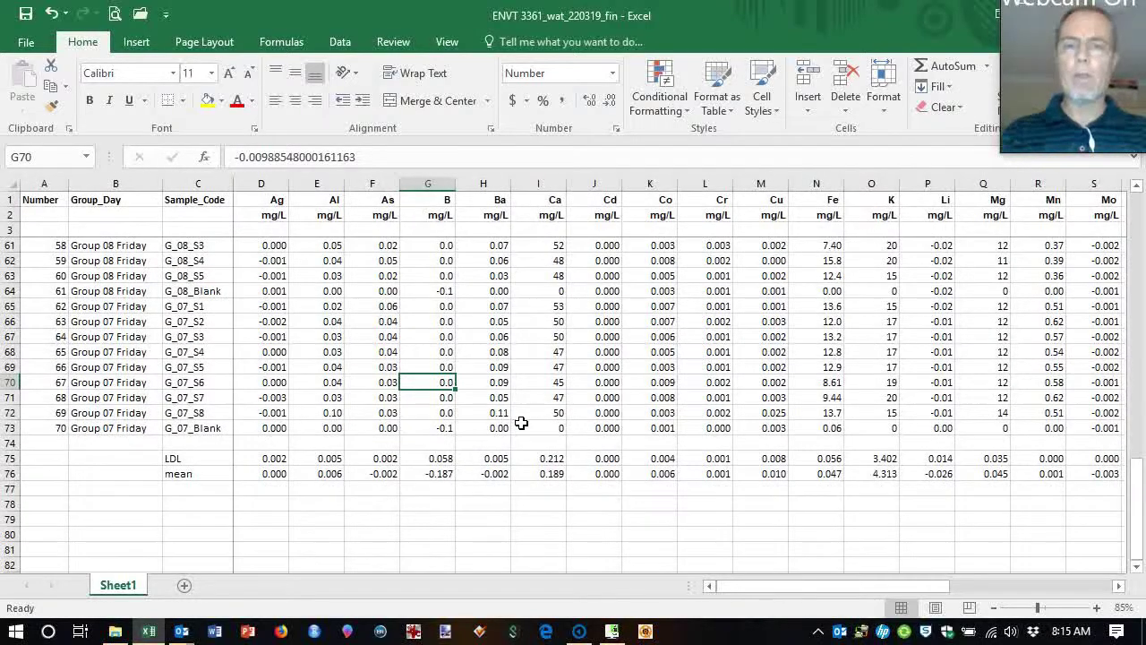
scroll(521, 422, "up", 3)
scroll(521, 421, "down", 3)
scroll(521, 422, "up", 12)
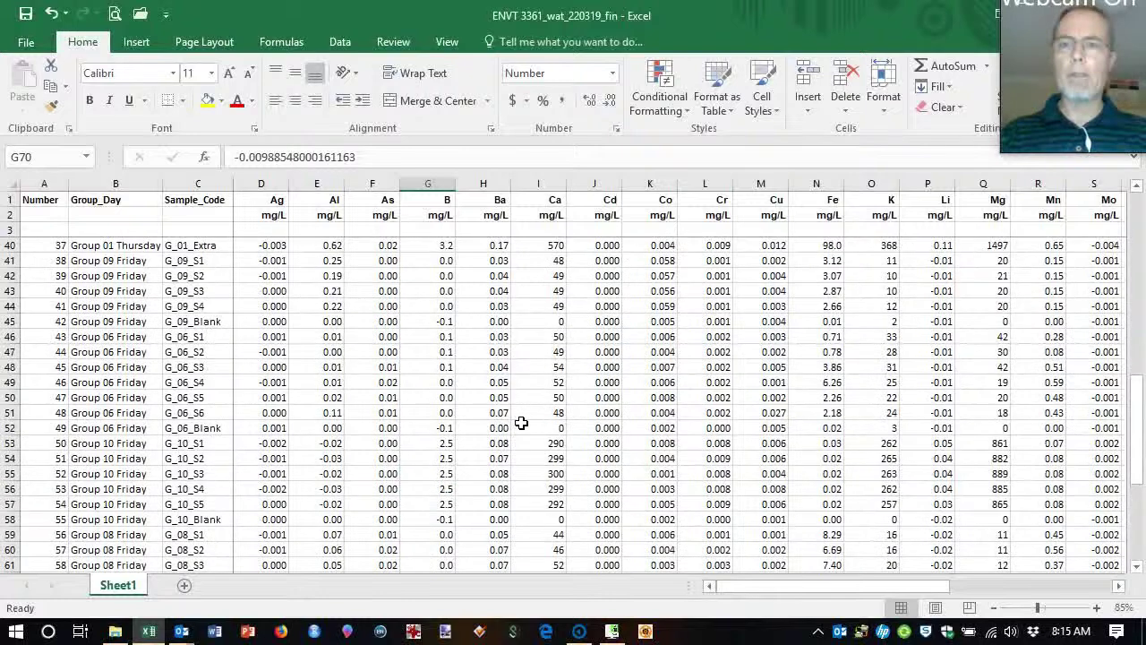
scroll(521, 422, "up", 5)
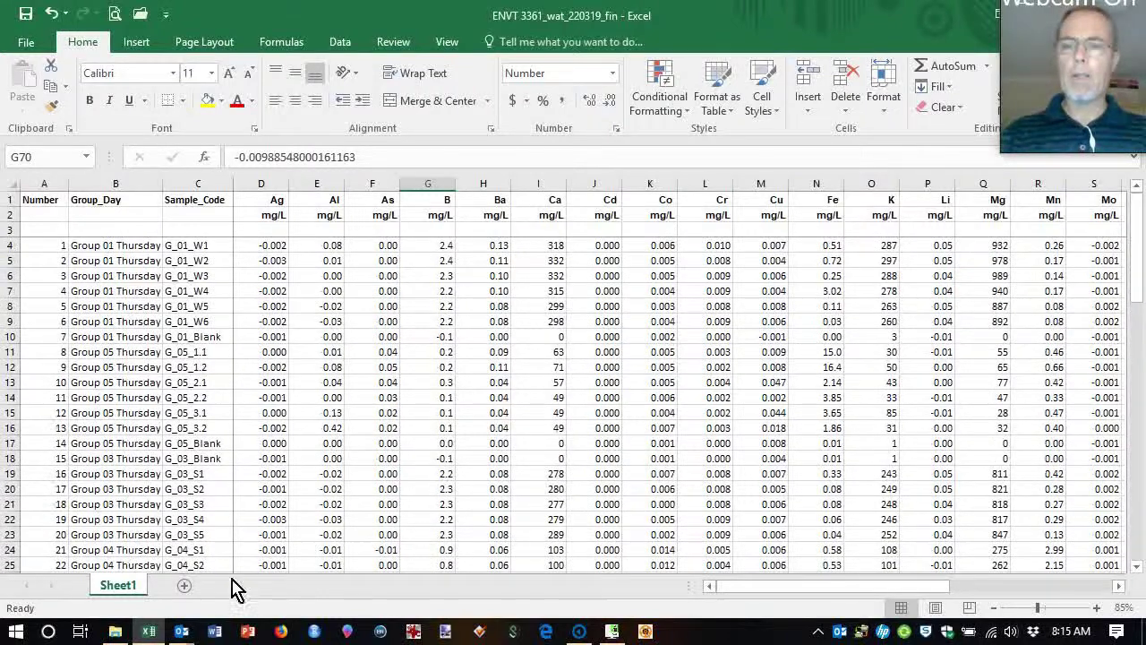
left_click(184, 586)
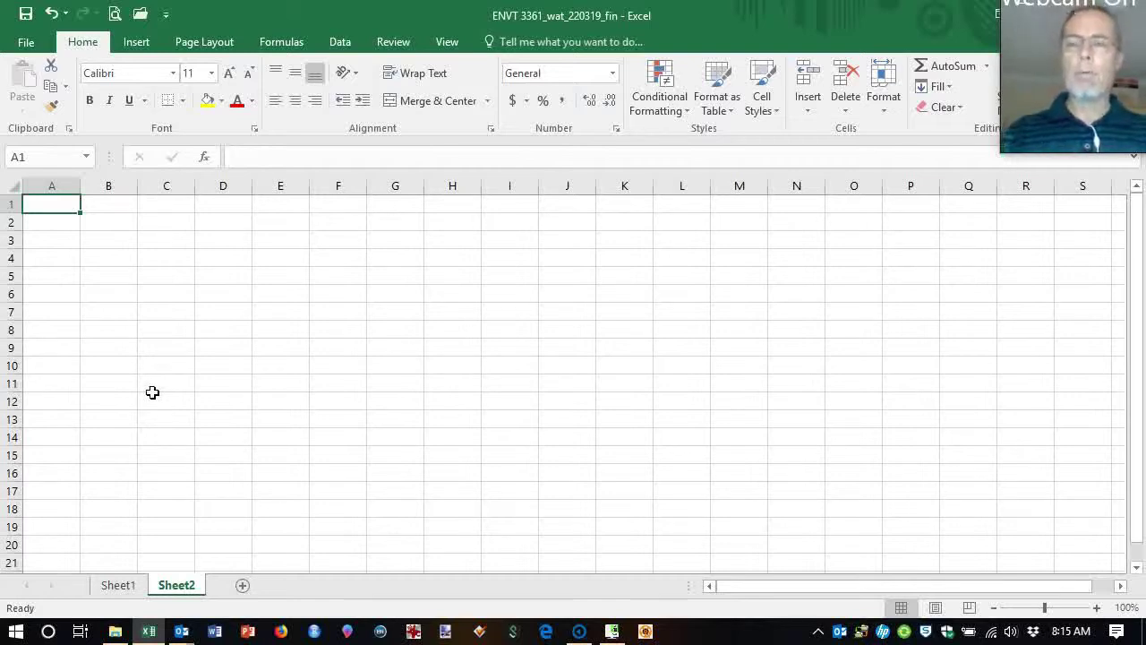
Copy the whole data table A1:AD73 in Sheet1, excluding the LDL and mean rows
left_click(121, 589)
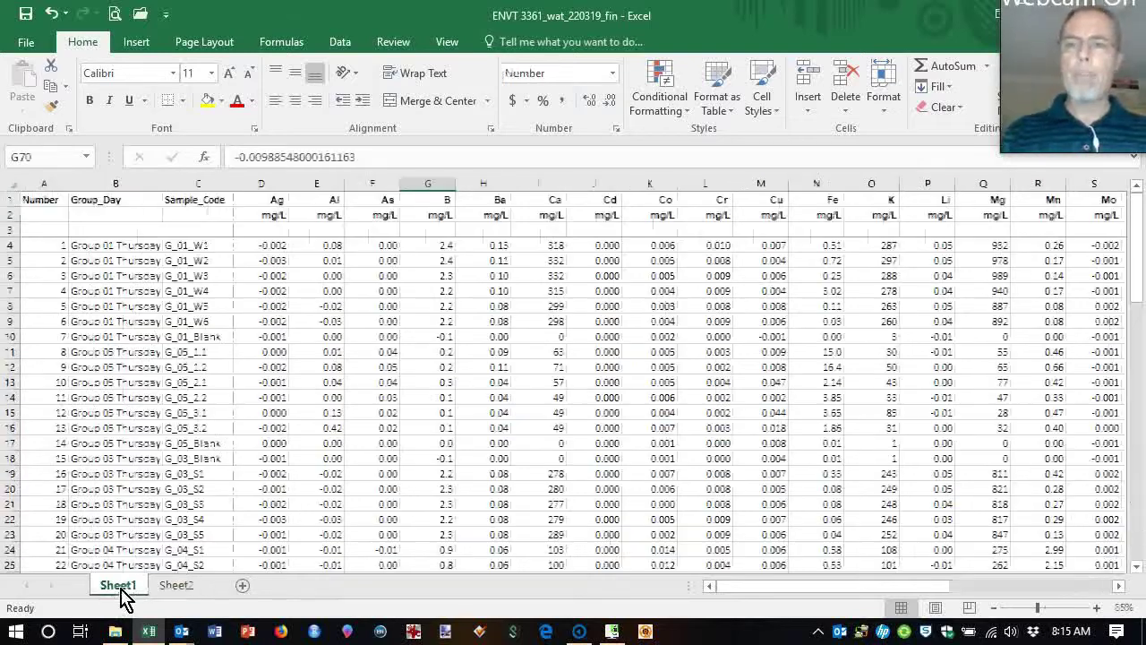
left_click(58, 207)
key("ctrl+shift+End")
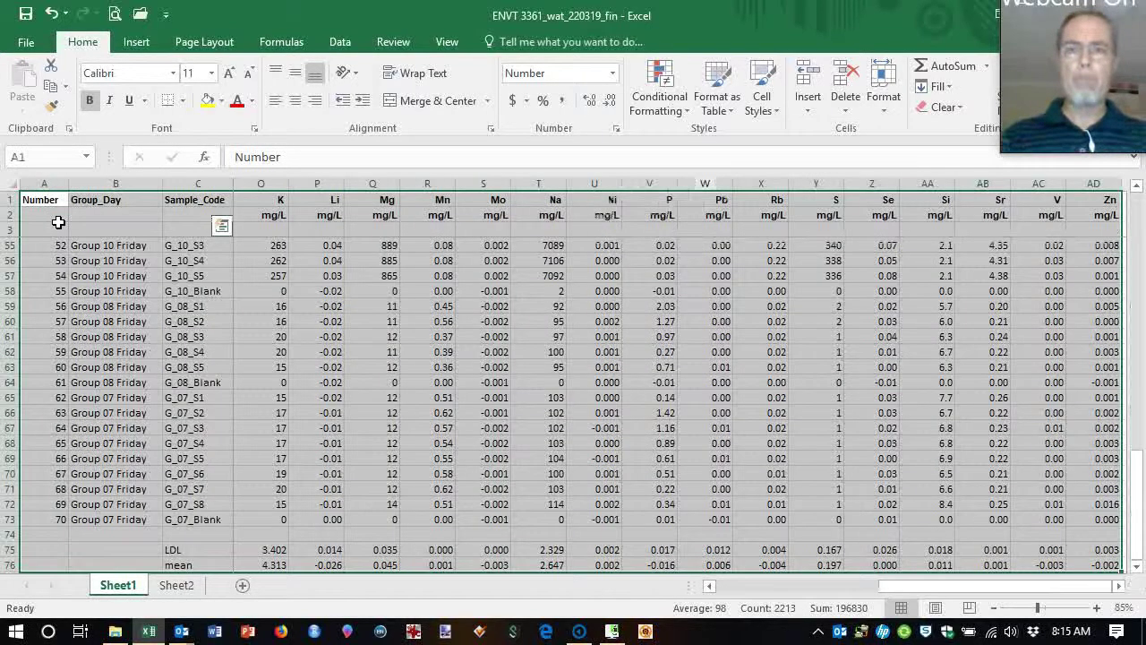
key("ctrl+q")
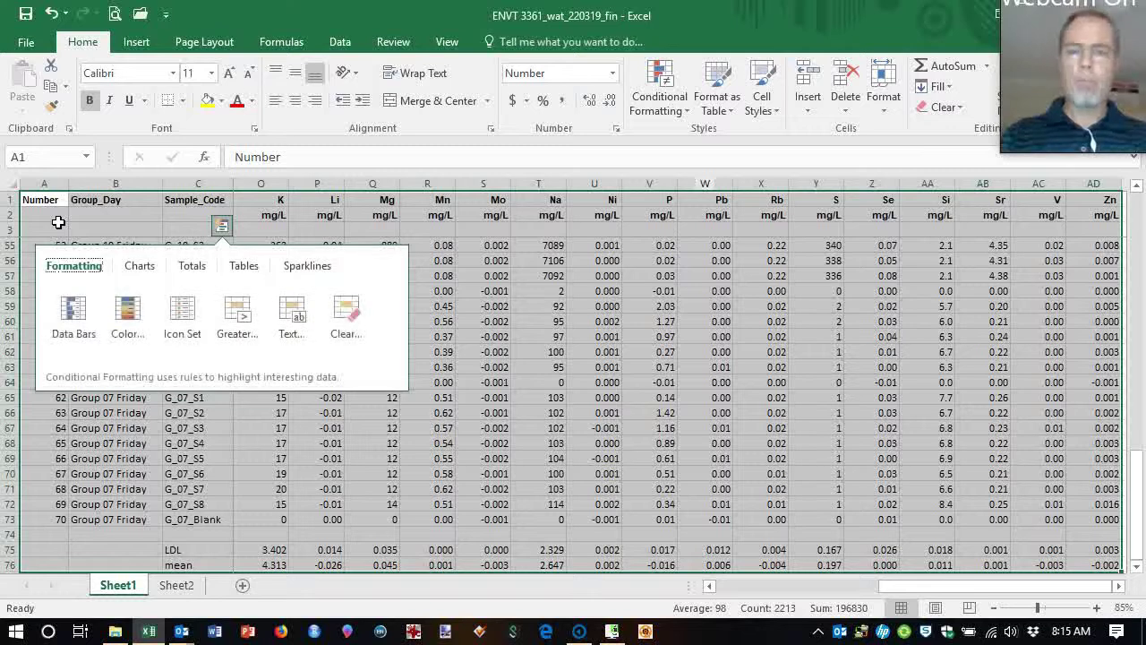
key("Escape")
key("shift+Up")
key("shift+Up")
key("shift+Up")
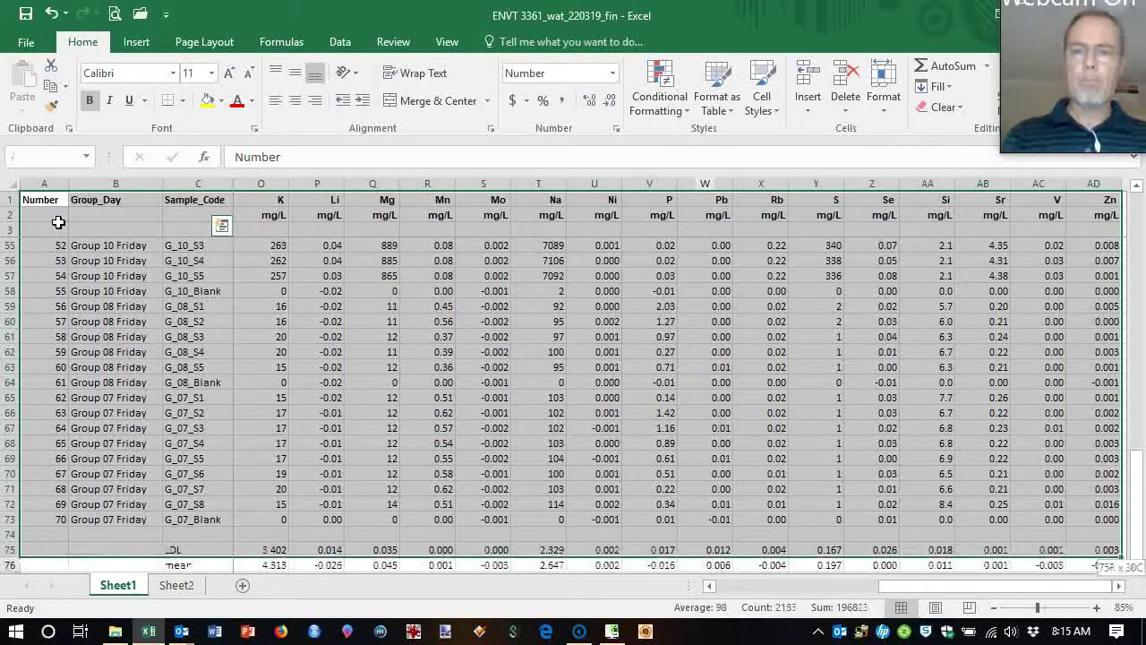
key("ctrl+c")
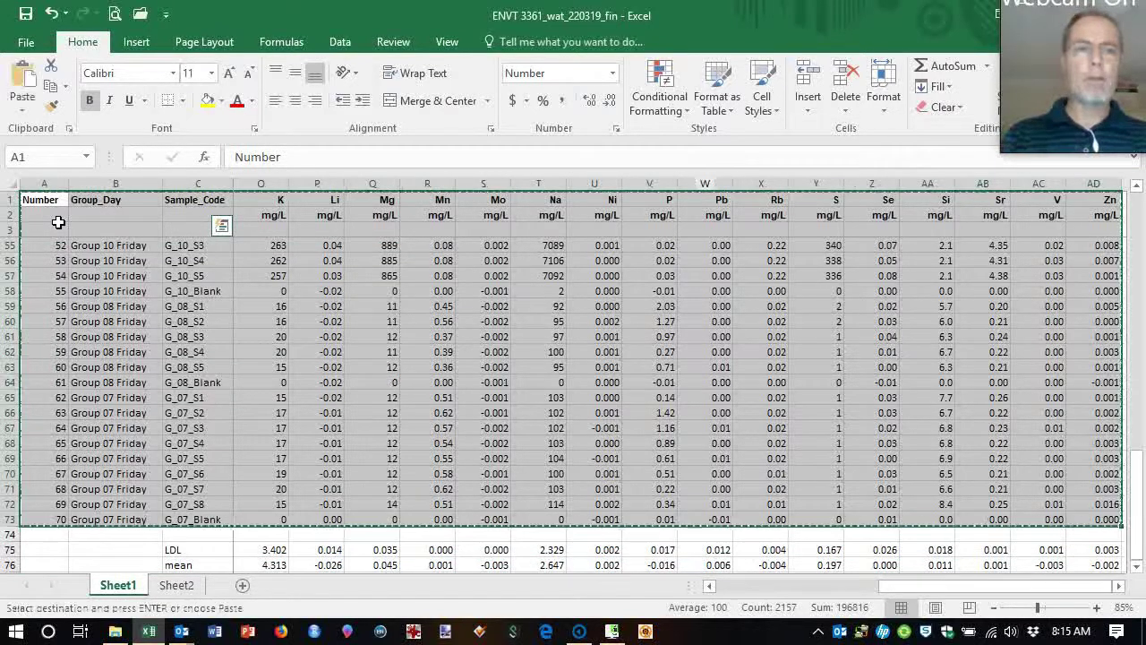
Paste the copied table as values only into Sheet2, starting at cell A1
left_click(176, 589)
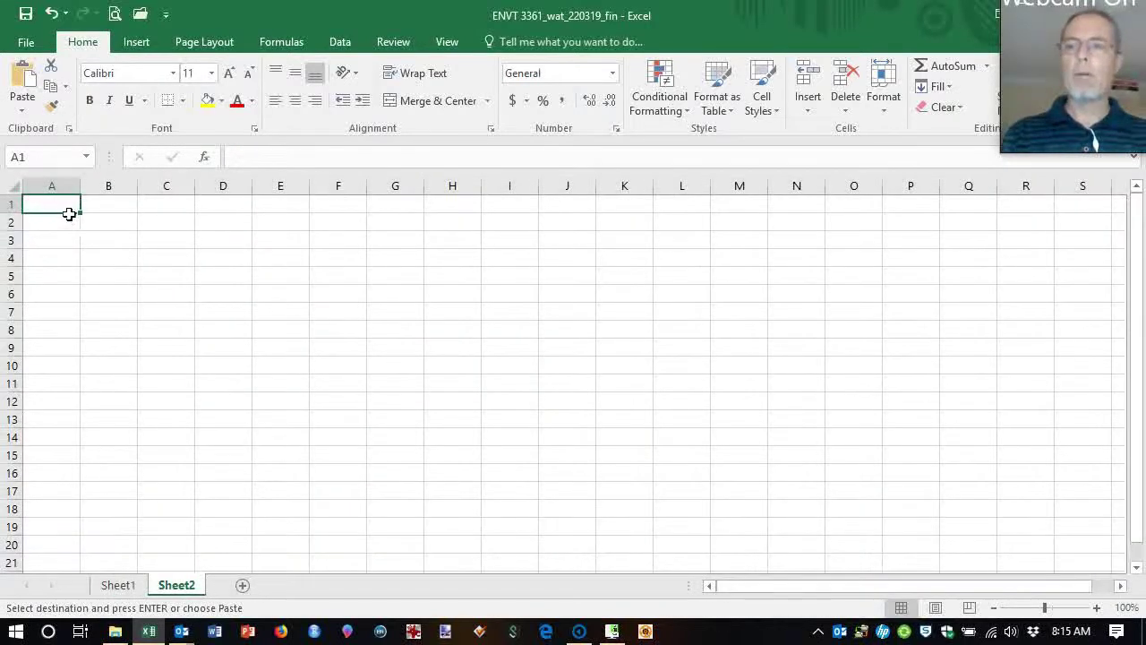
right_click(66, 211)
left_click(130, 287)
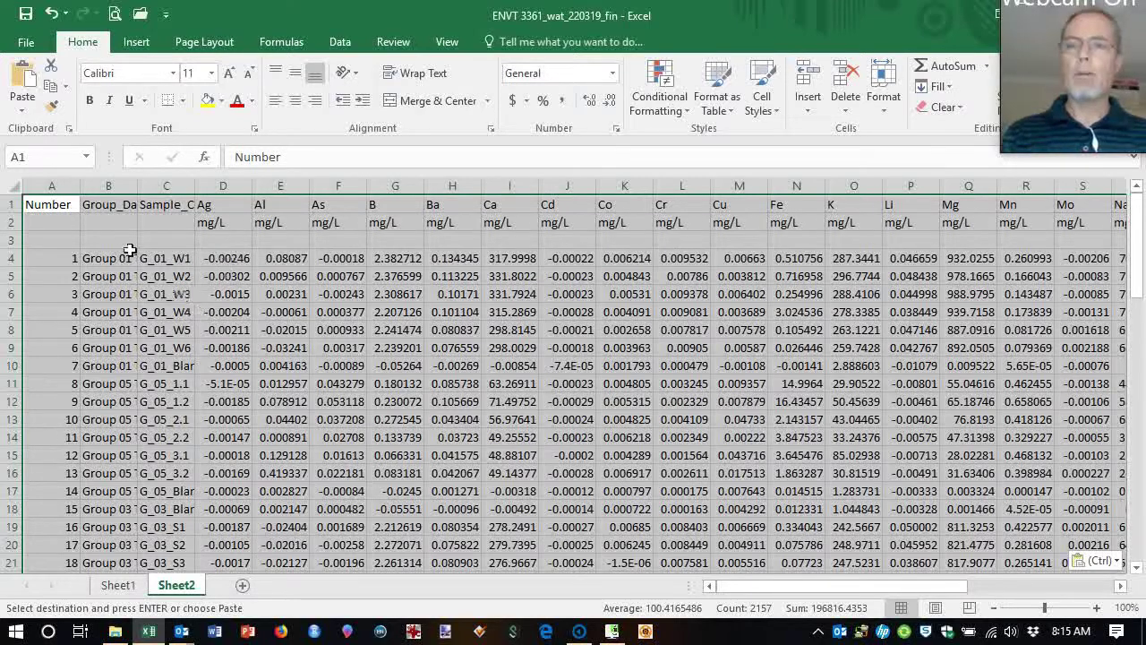
Delete the units row and the empty row (rows 2 and 3) in Sheet2
left_click_drag(25, 222, 31, 251)
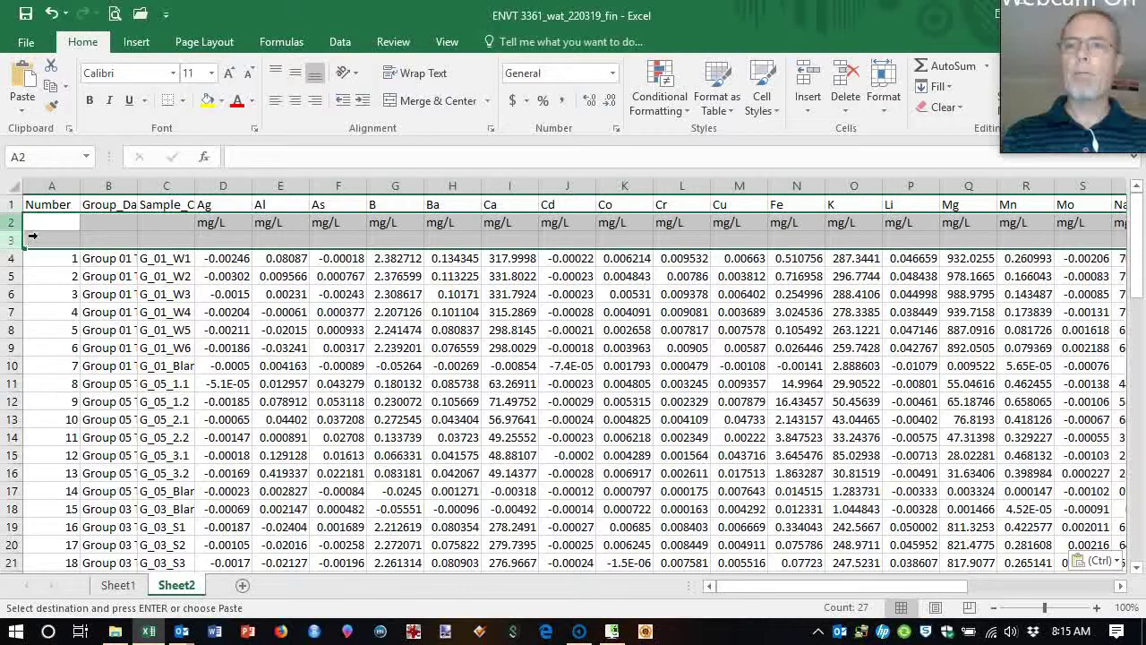
right_click(19, 224)
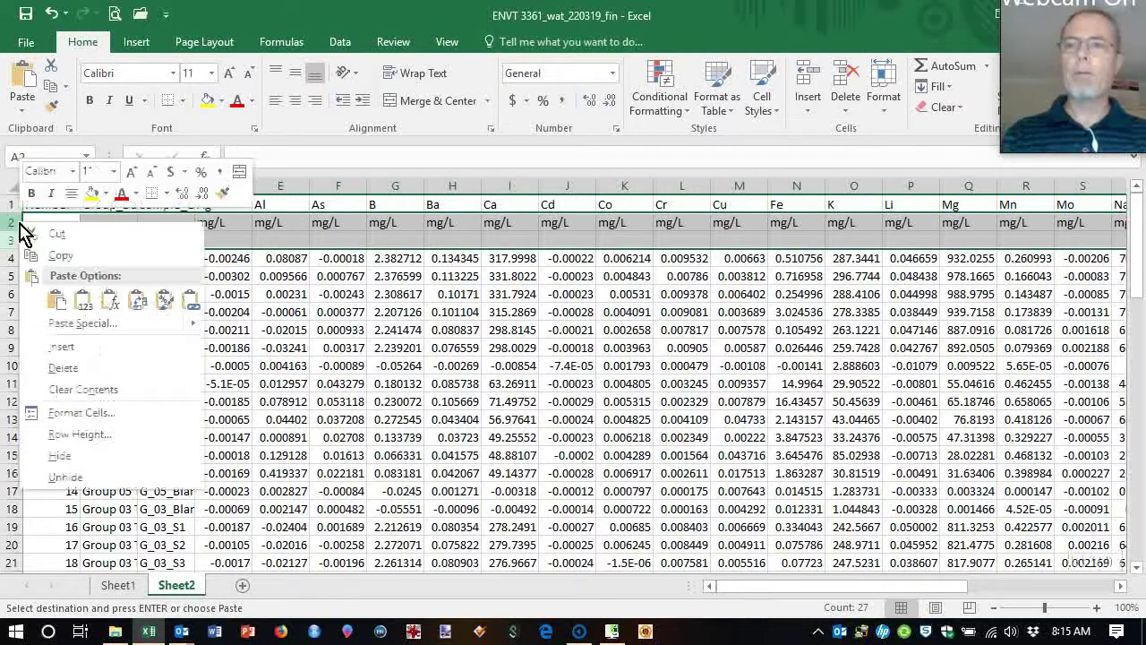
left_click(64, 368)
Clear all element concentrations in D2:AD71 of Sheet2, keeping the header row and the sample identification columns
left_click(244, 225)
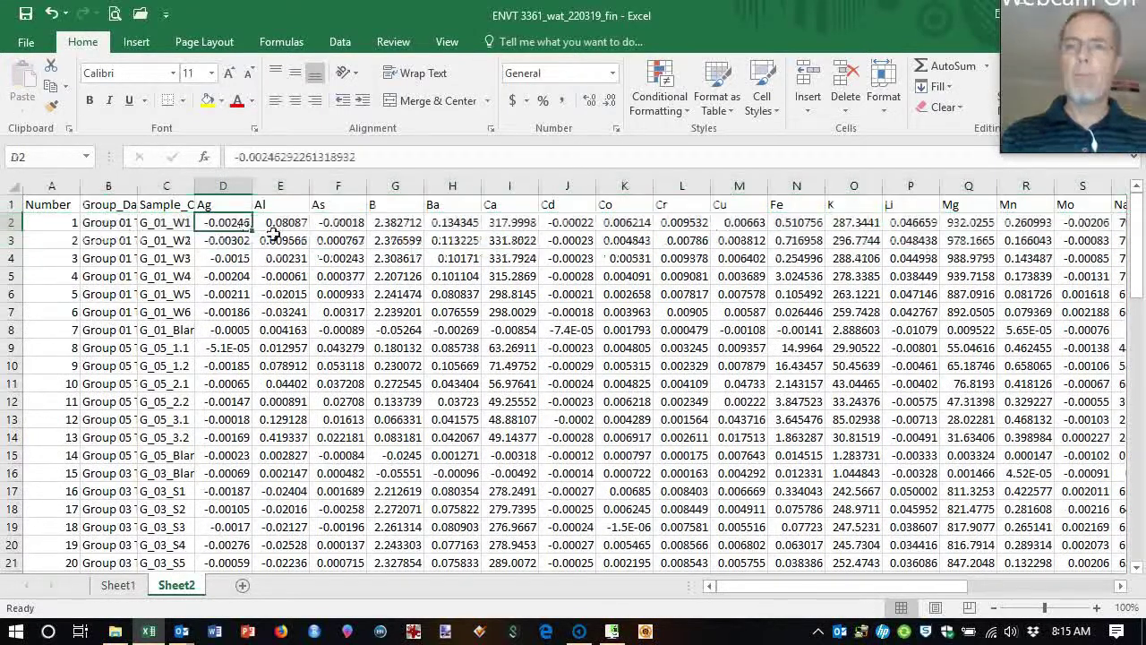
key("ctrl+shift+Right")
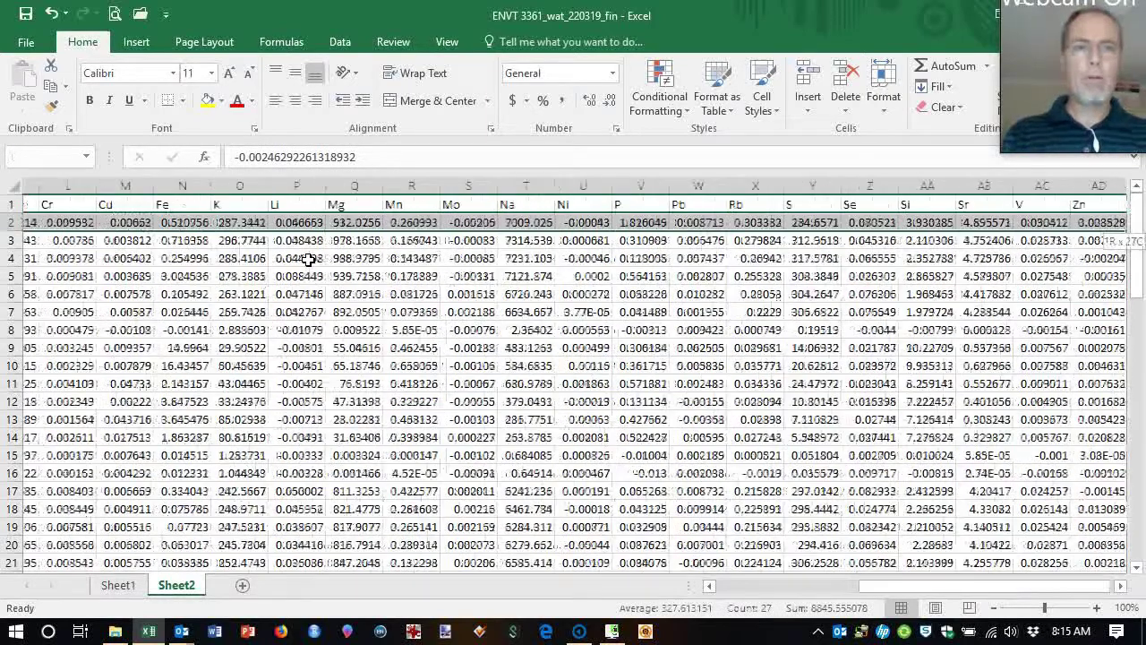
key("ctrl+shift+Down")
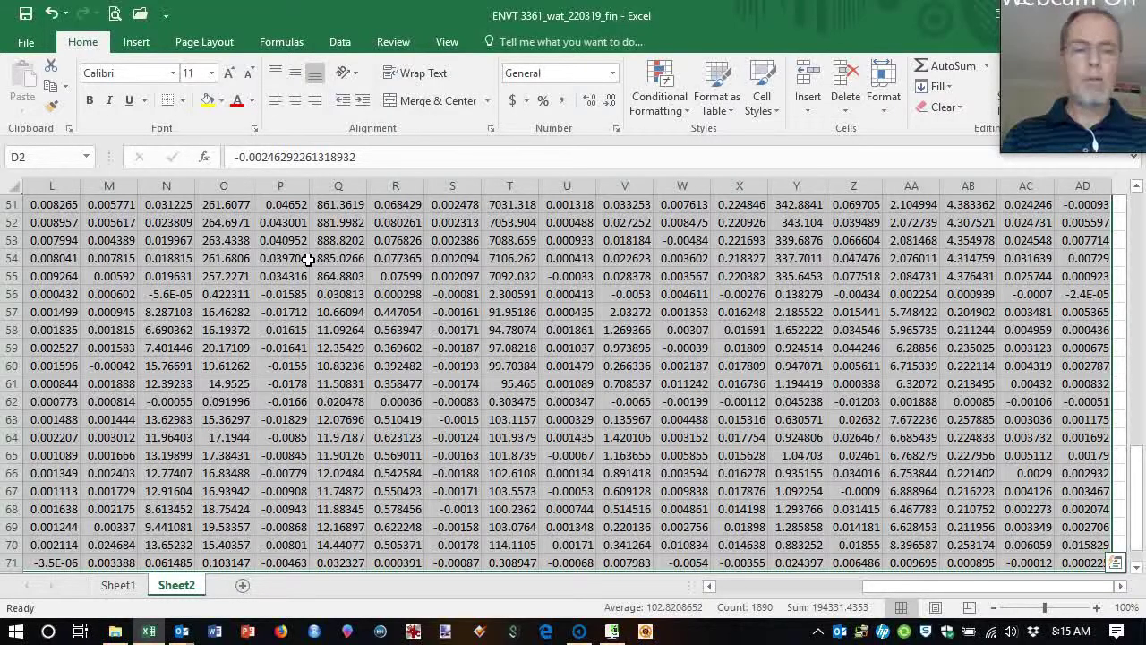
key("Delete")
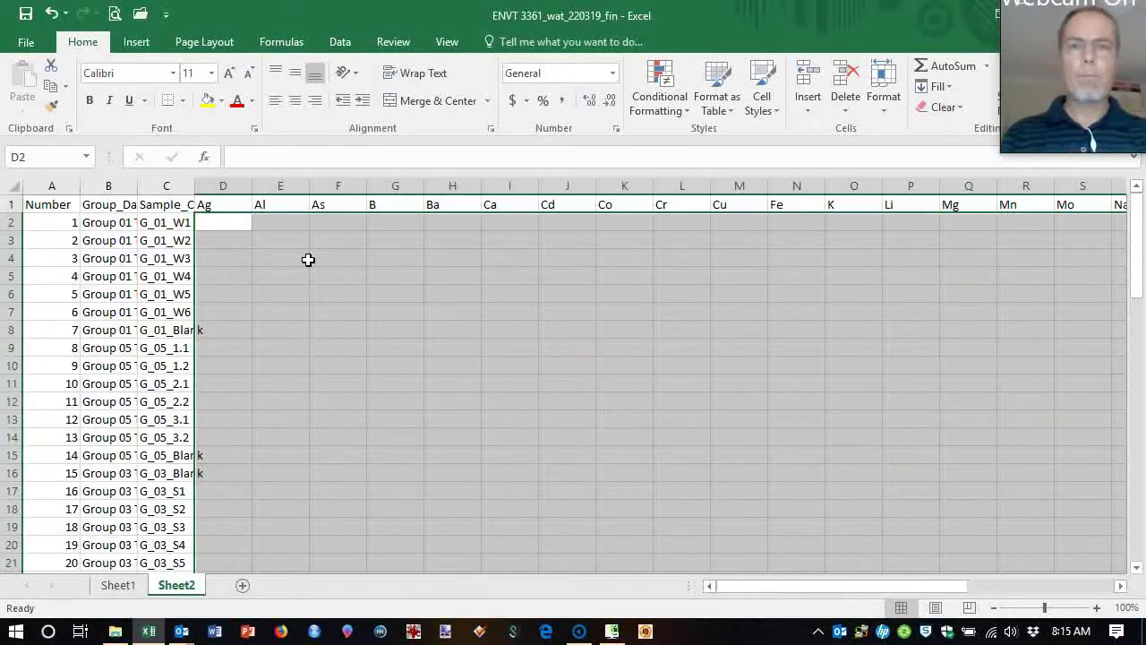
Begin an IF formula in Sheet2 cell D2 with Sheet1!D4, the first Ag concentration, as the value to test
left_click(237, 228)
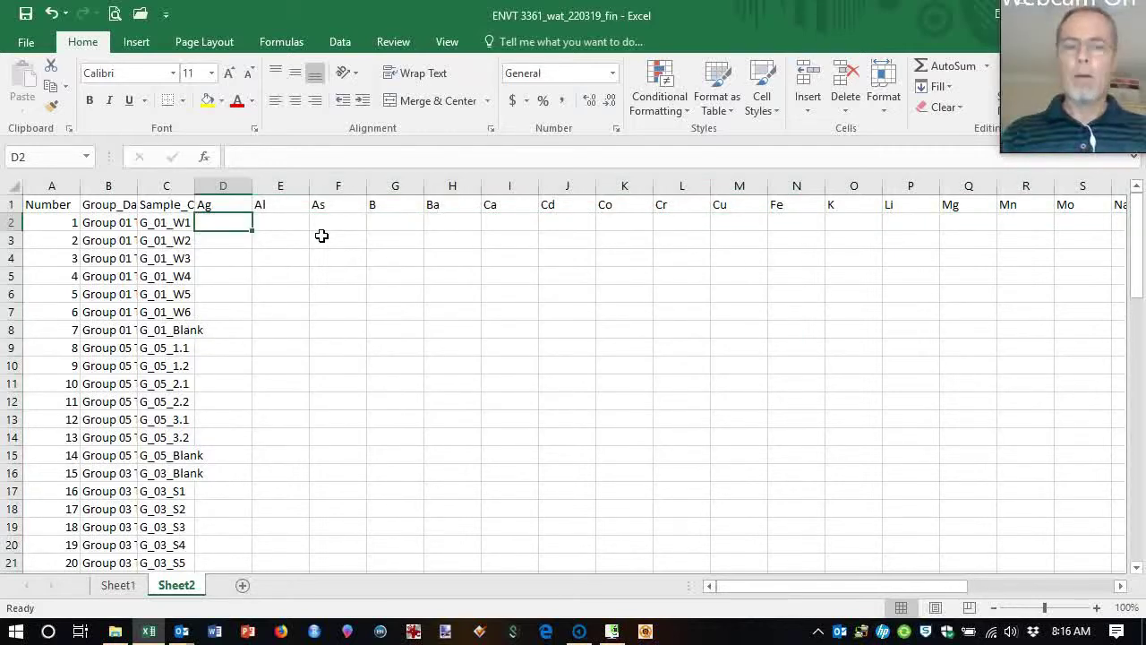
type("=")
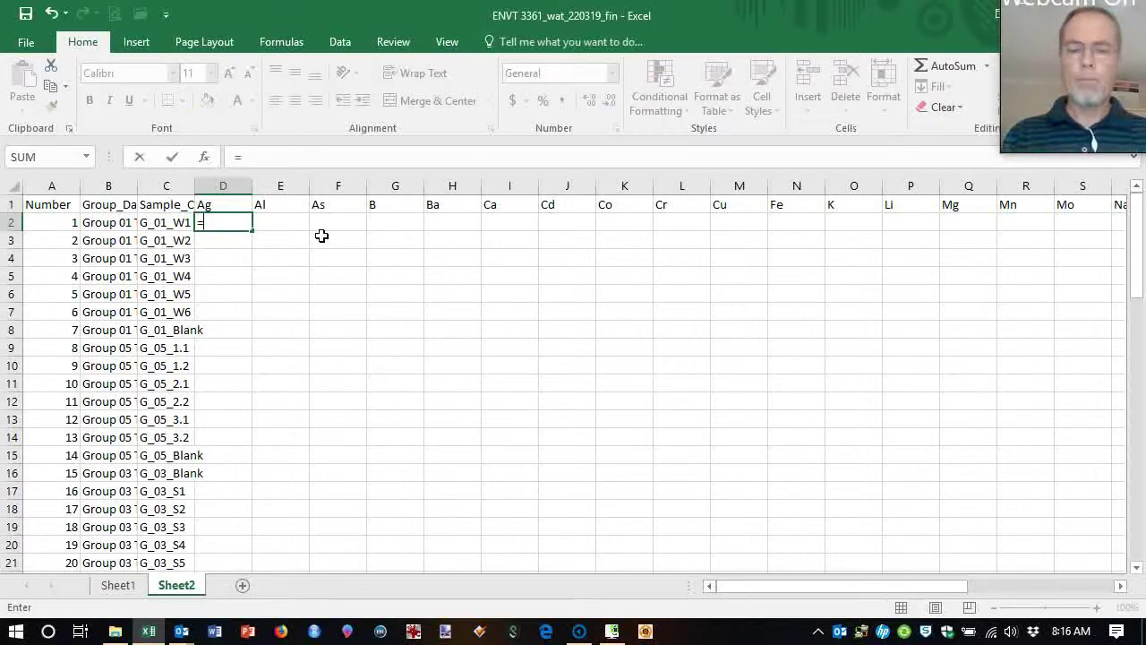
type("if(")
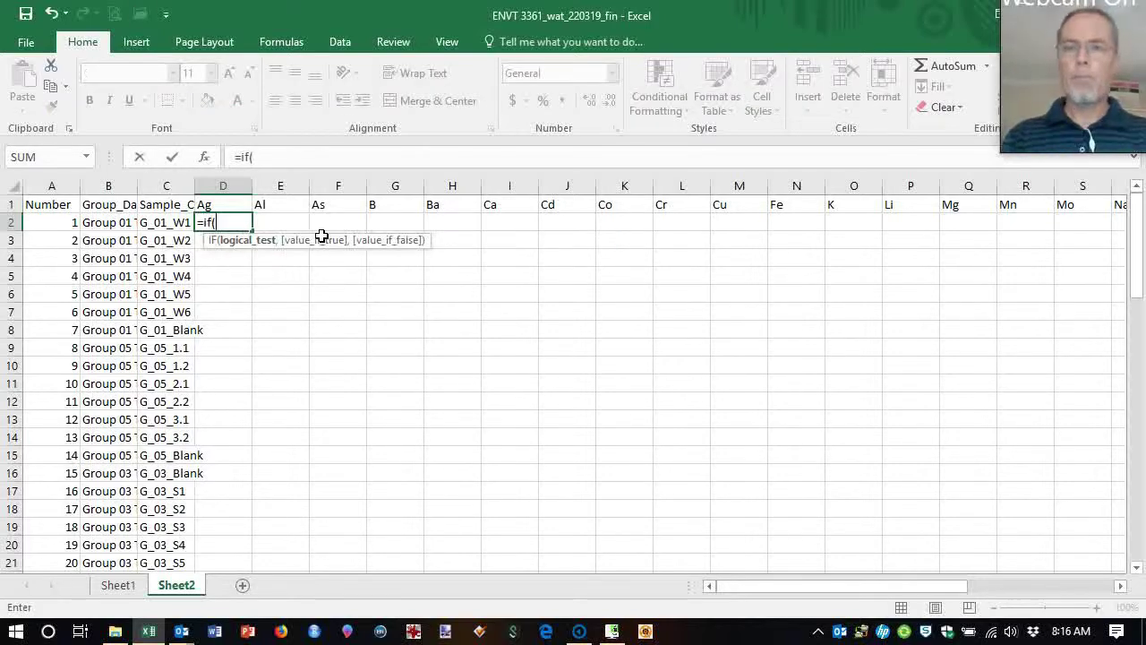
left_click(116, 586)
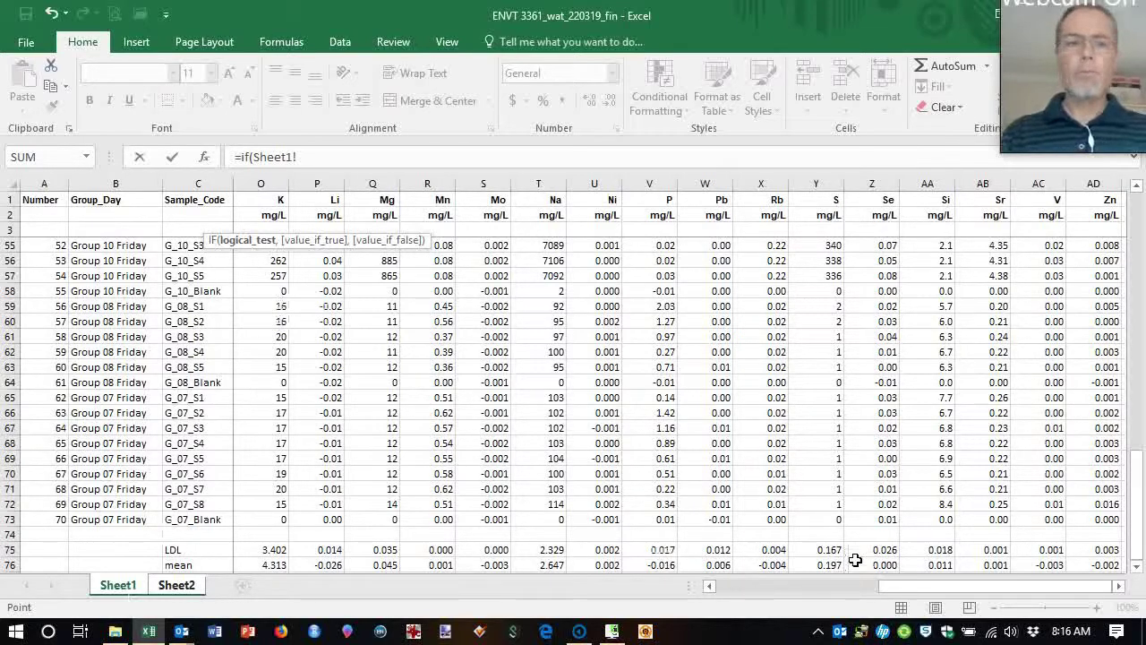
left_click(759, 587)
scroll(263, 446, "up", 16)
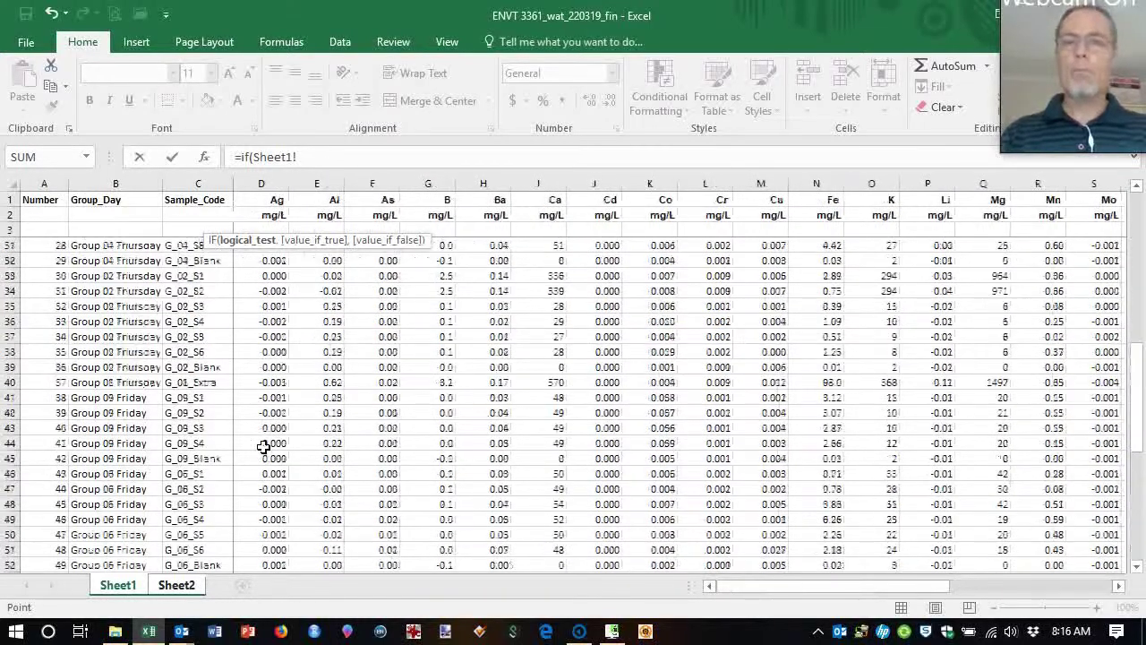
scroll(263, 447, "up", 1)
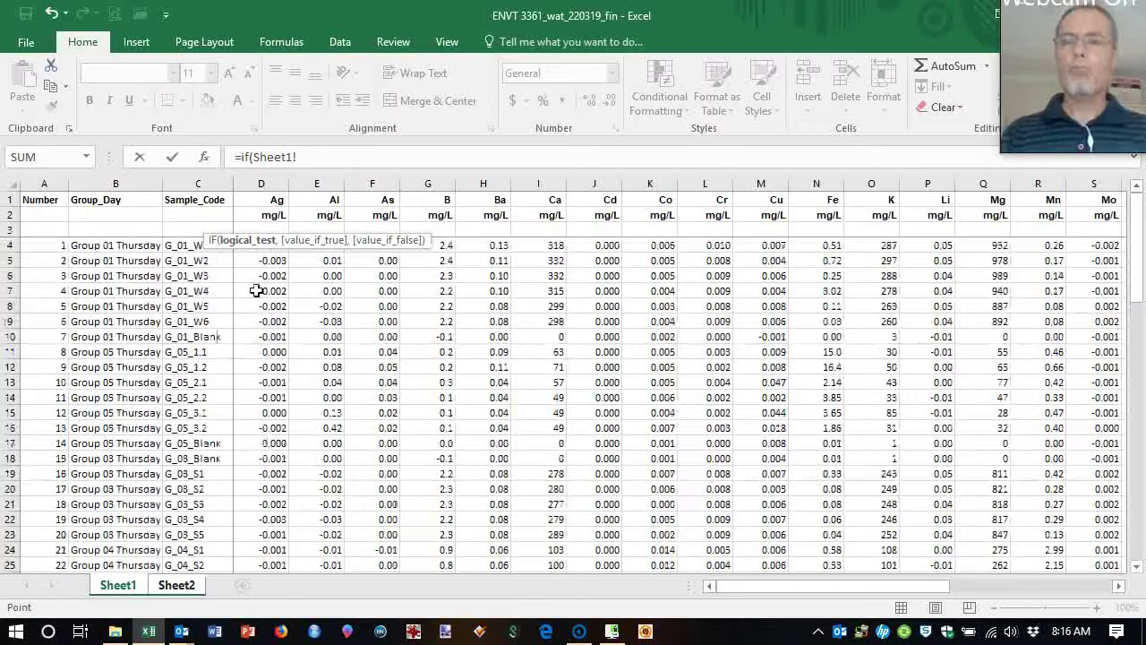
left_click(267, 252)
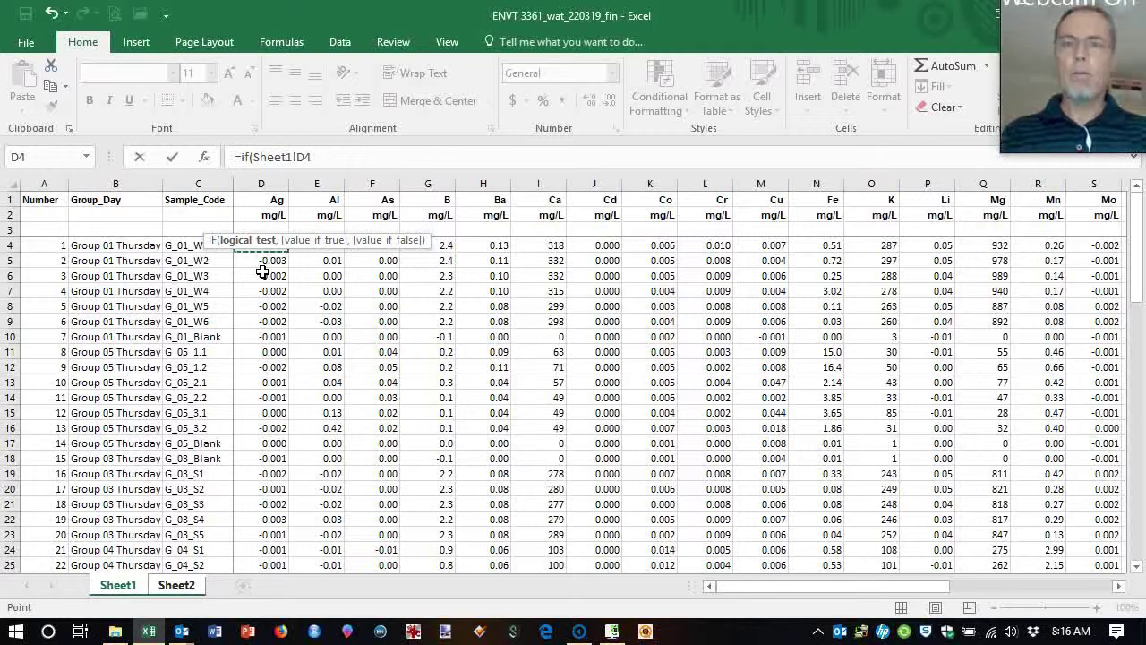
Complete the logical test as less than the Ag LDL in Sheet1, using the row-locked reference D$75
left_click(357, 174)
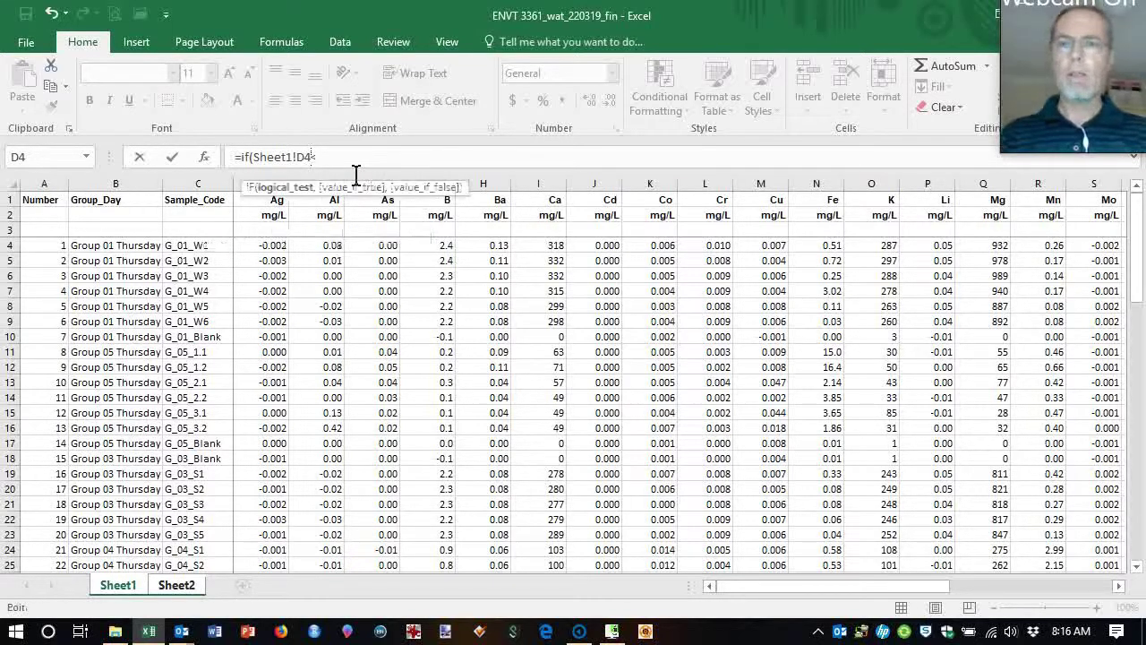
type("<")
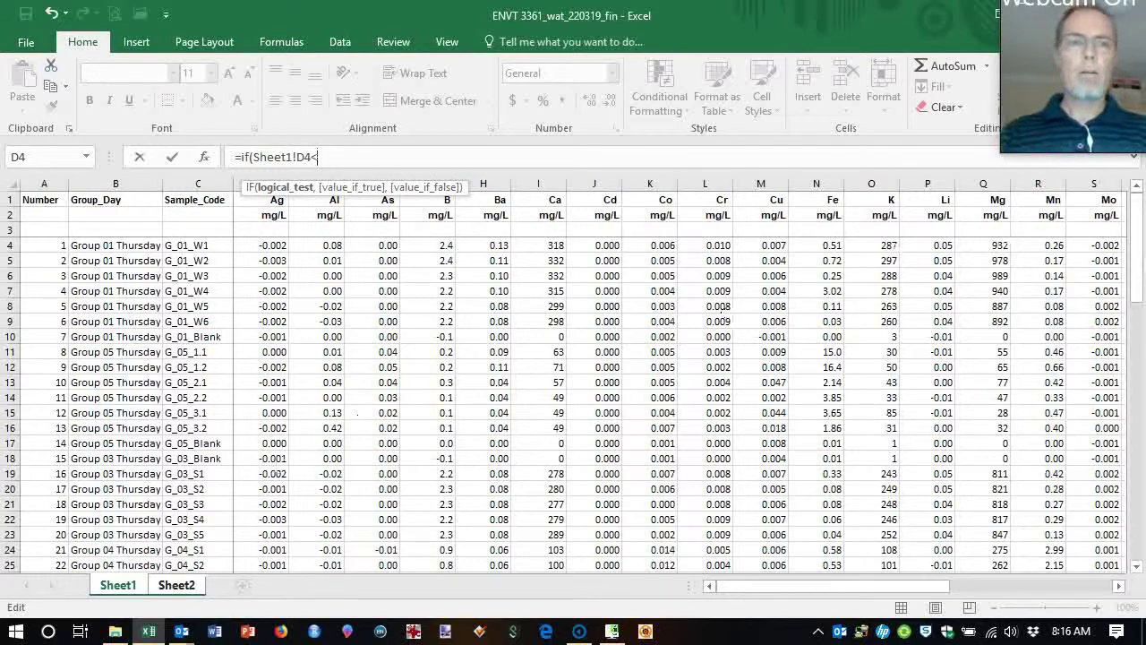
left_click_drag(1137, 232, 1136, 537)
left_click(271, 550)
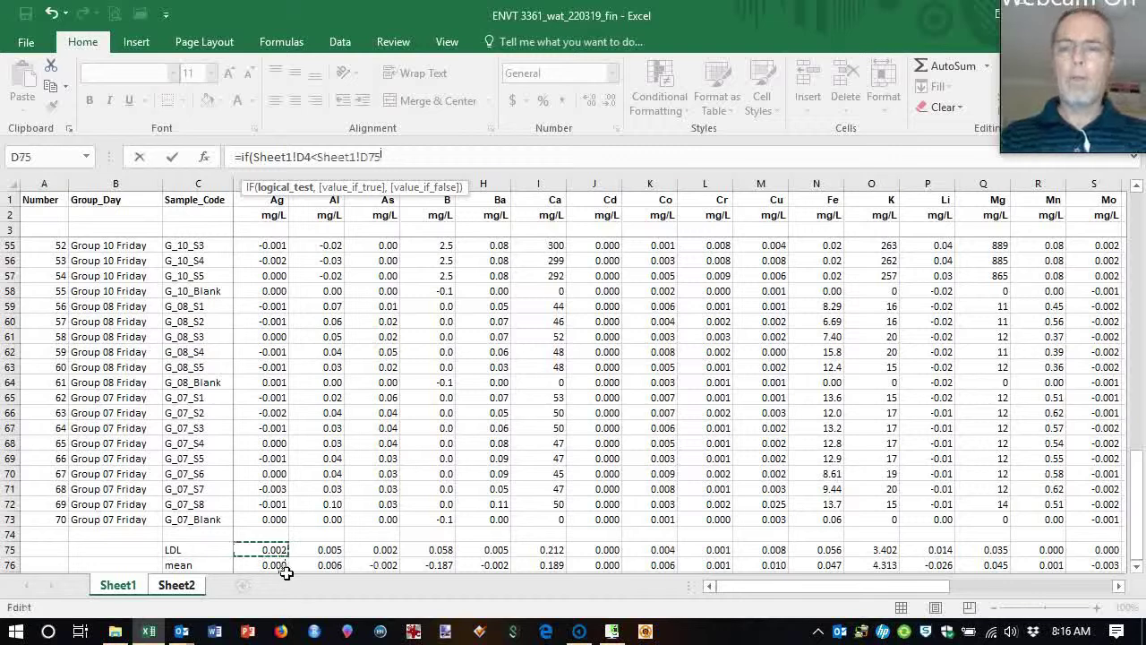
key("F4")
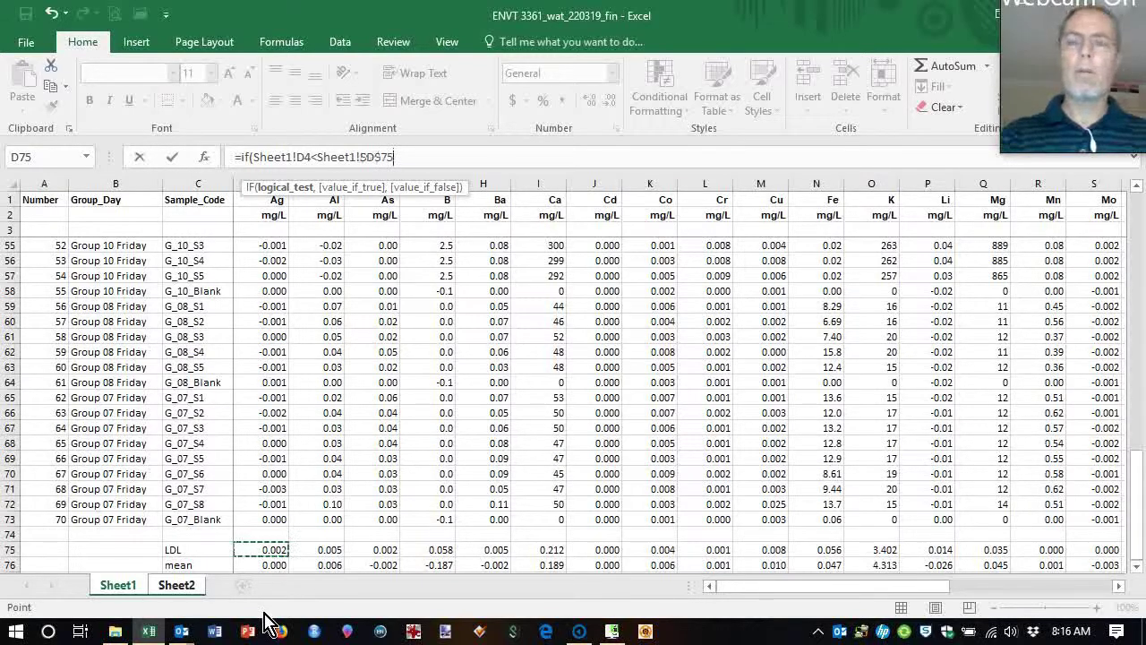
key("F4")
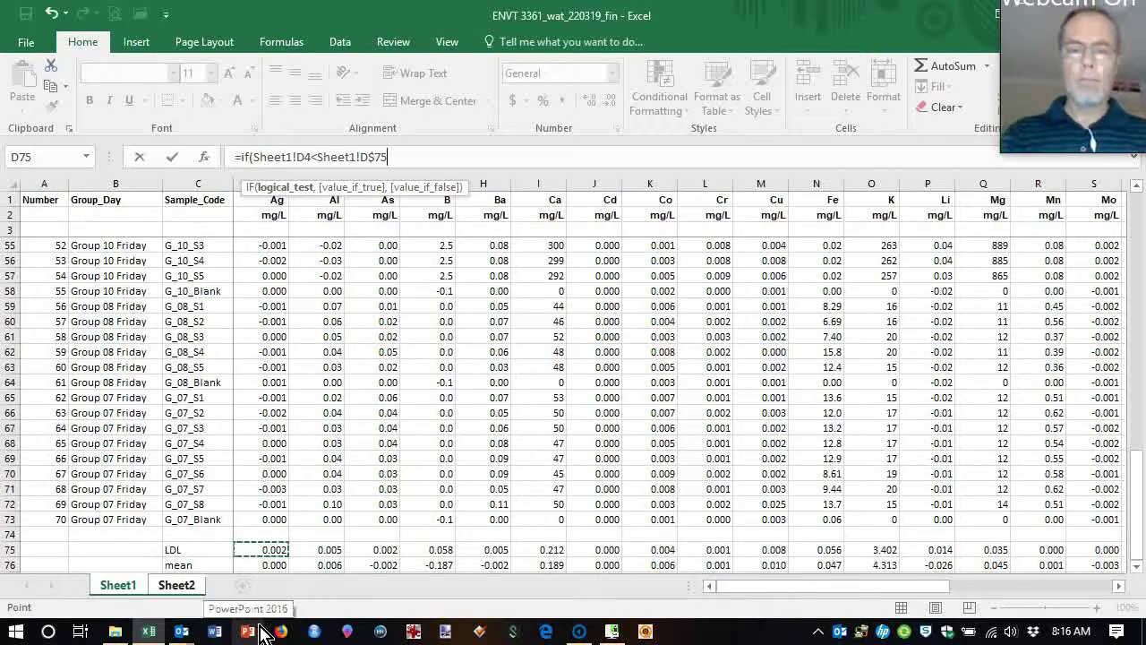
Make the IF formula return "NA" when true and Sheet1!D4 when false, and enter it in D2
type(",\"NA")
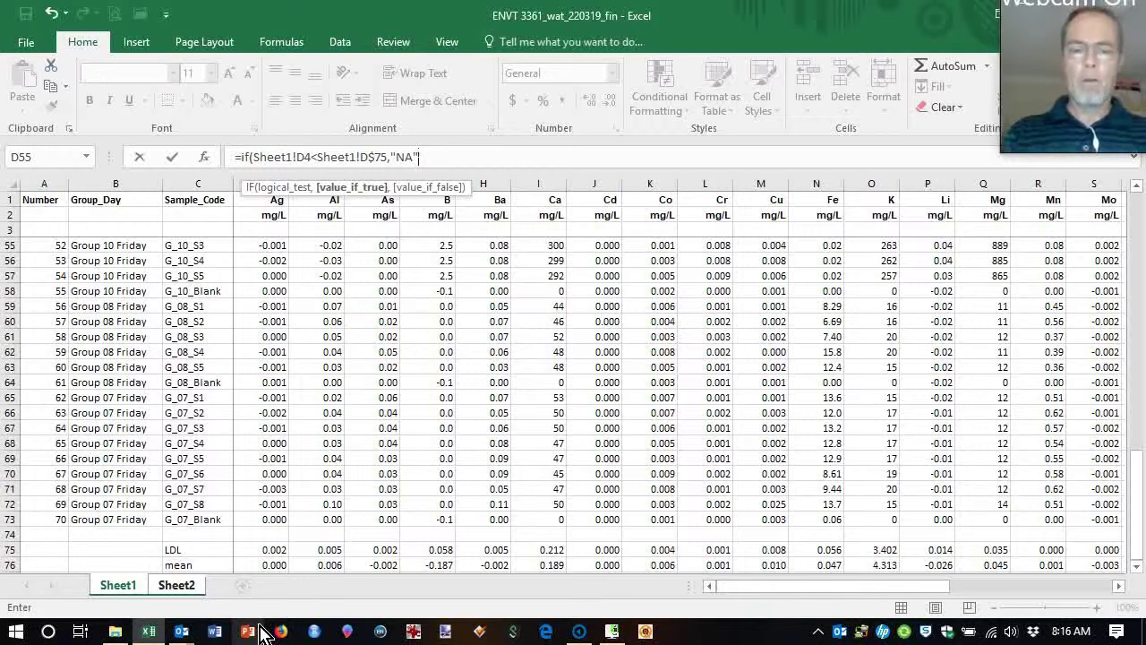
type("\",")
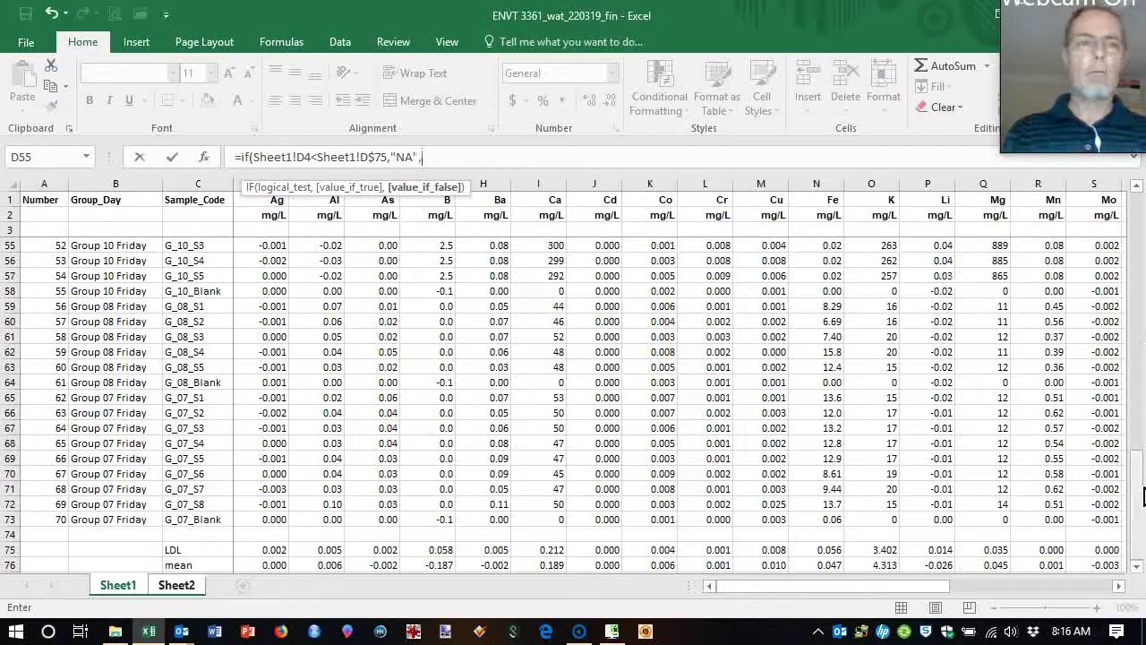
left_click_drag(1138, 483, 1139, 204)
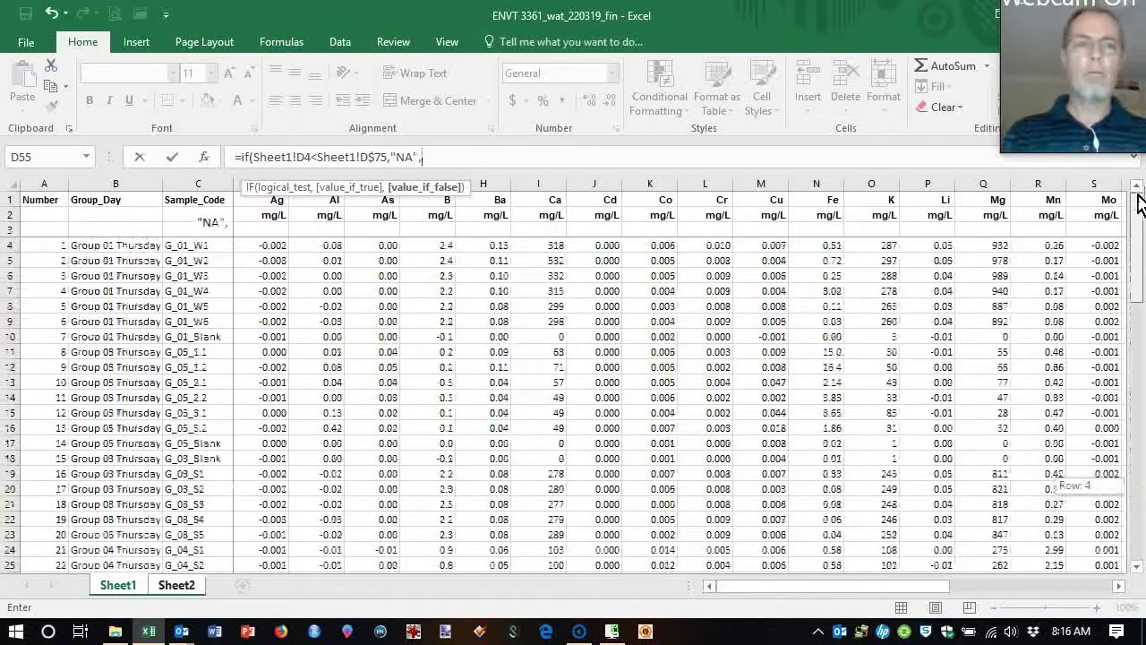
left_click(273, 247)
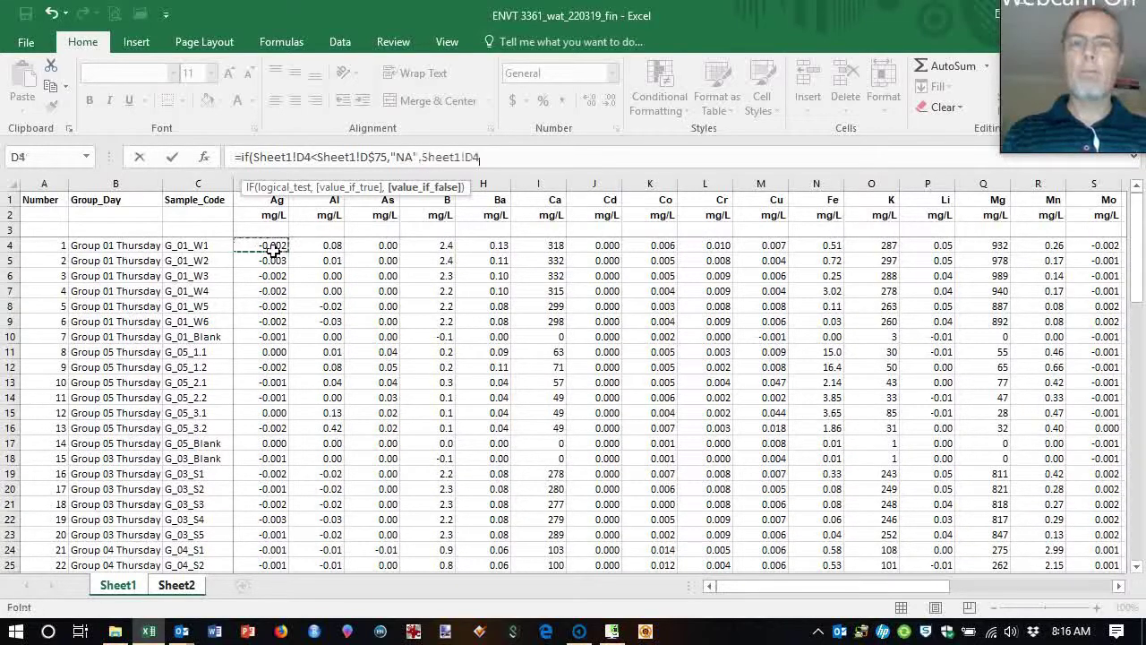
type(")")
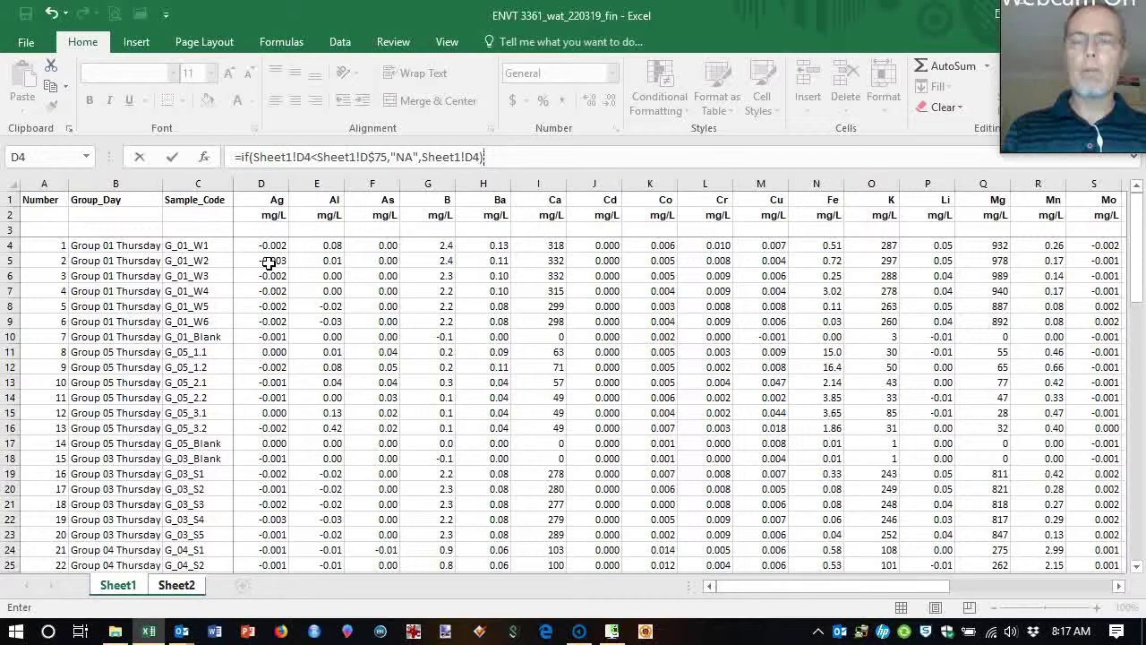
key("Return")
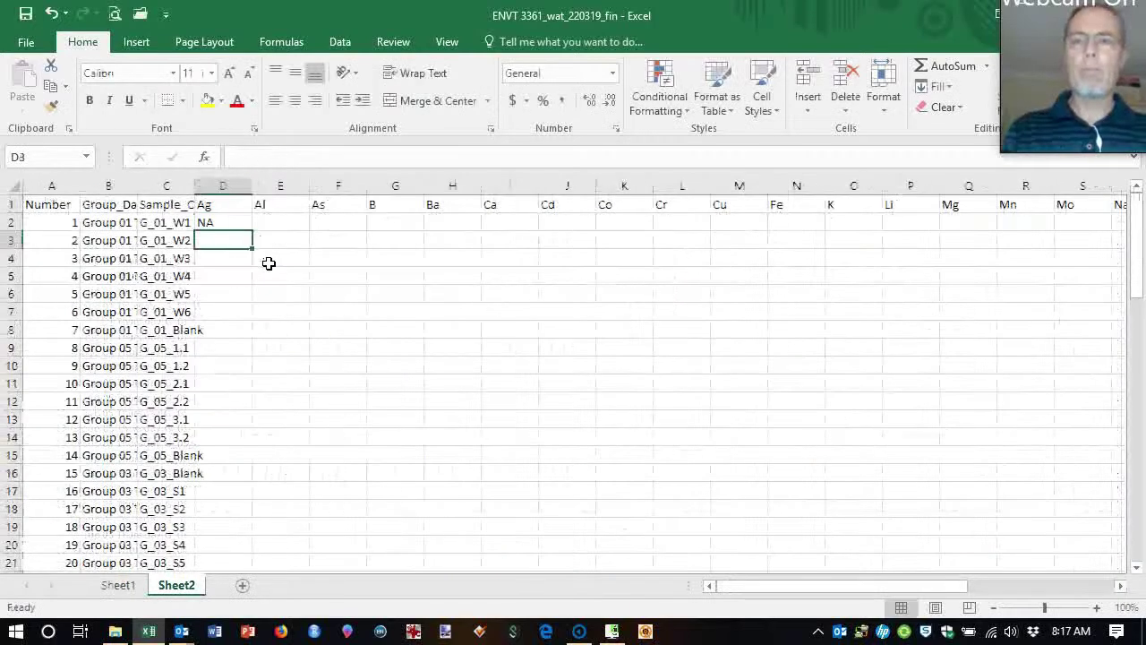
Fill the D2 formula down the Ag column to the last sample in row 71 and check the filled cells
left_click(220, 225)
double_click(252, 232)
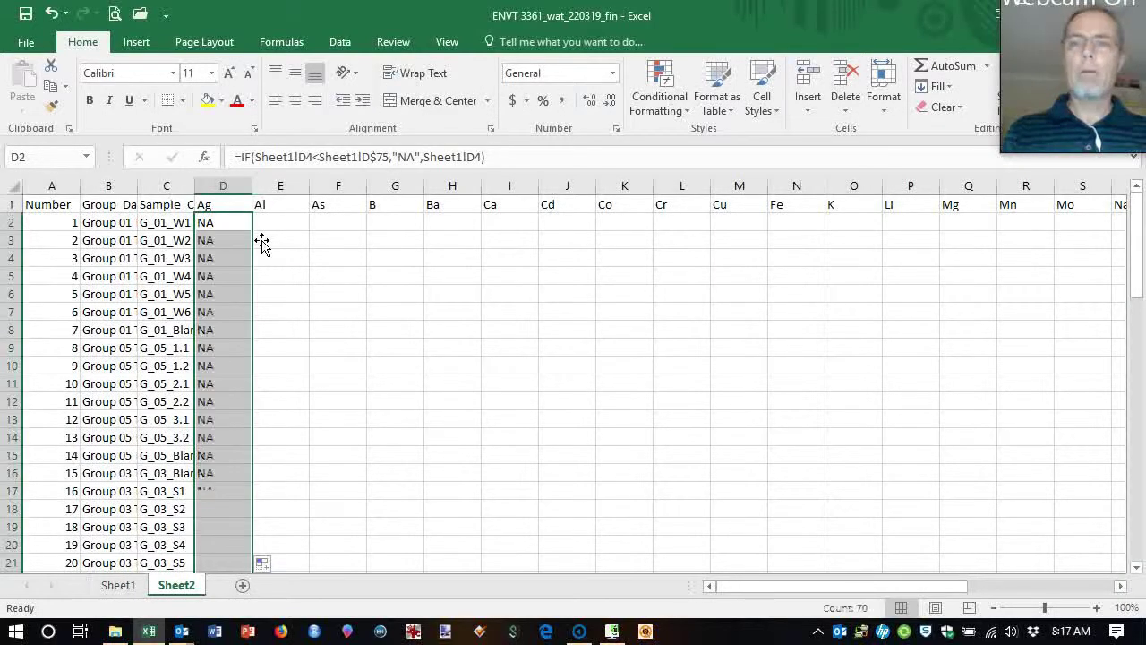
scroll(227, 316, "down", 18)
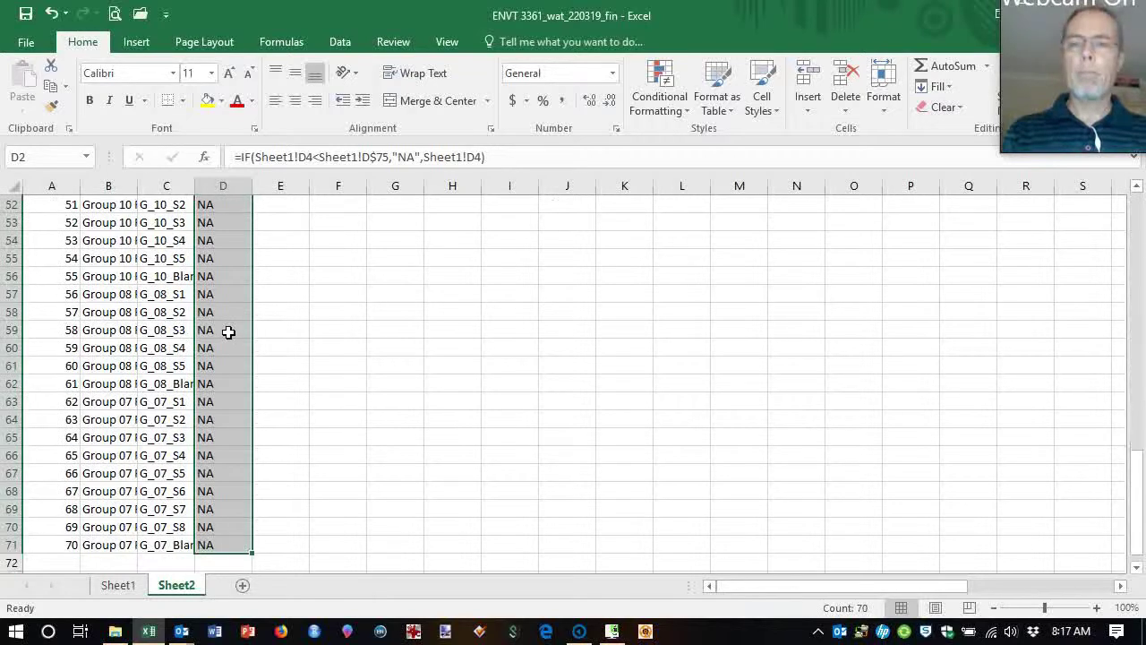
scroll(228, 332, "up", 18)
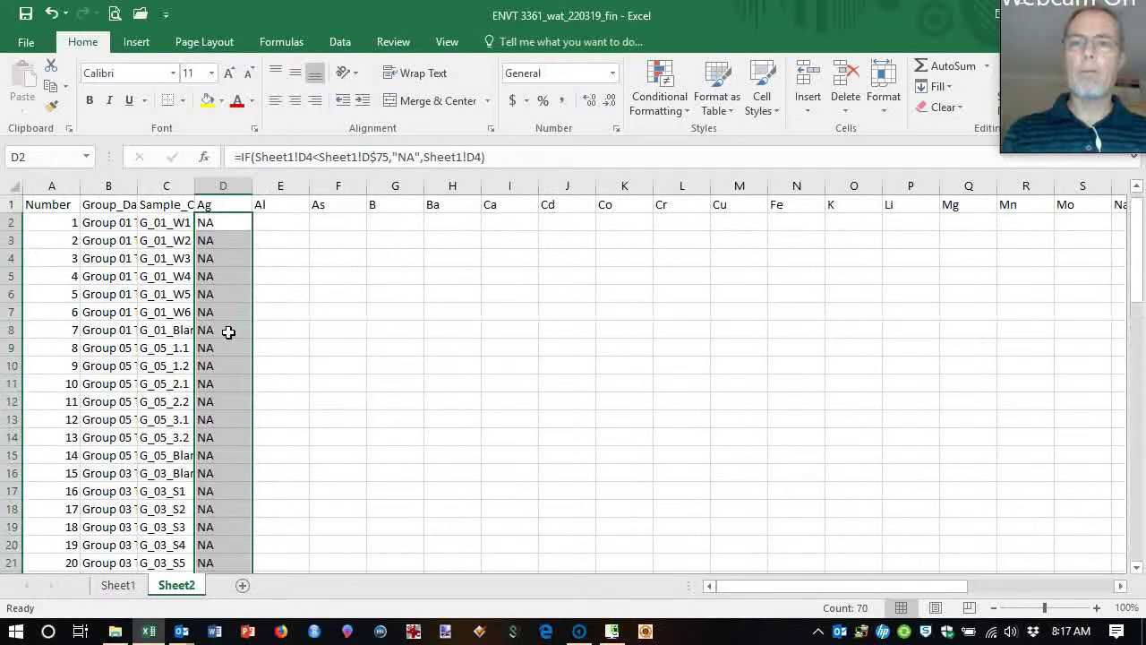
scroll(228, 332, "down", 13)
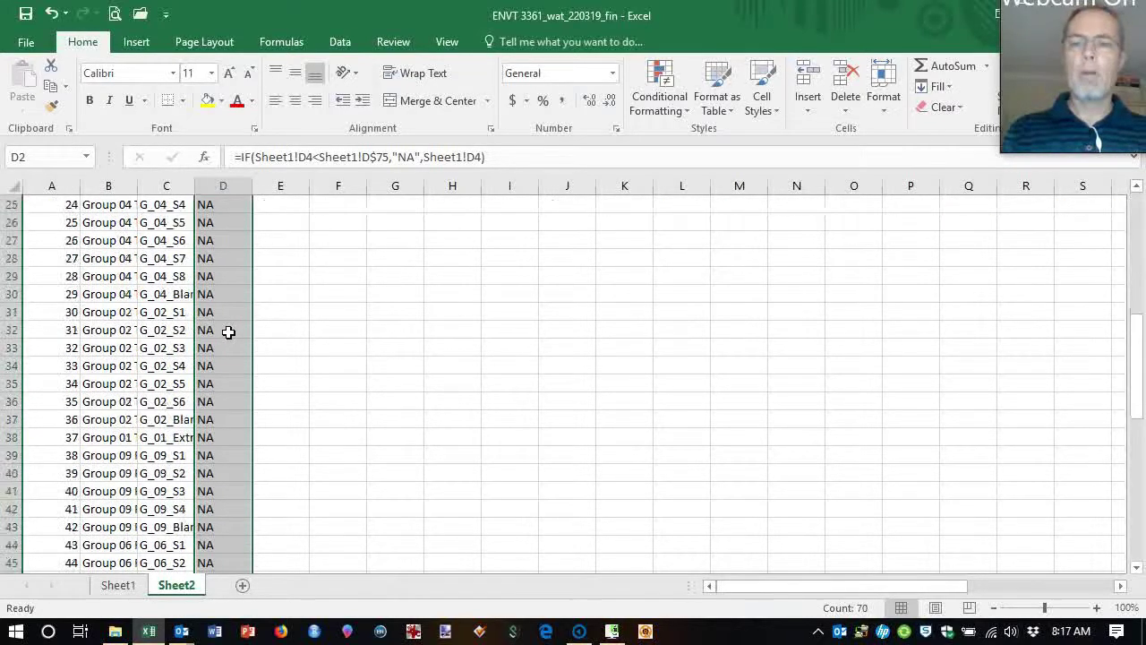
scroll(228, 332, "up", 7)
scroll(228, 332, "up", 6)
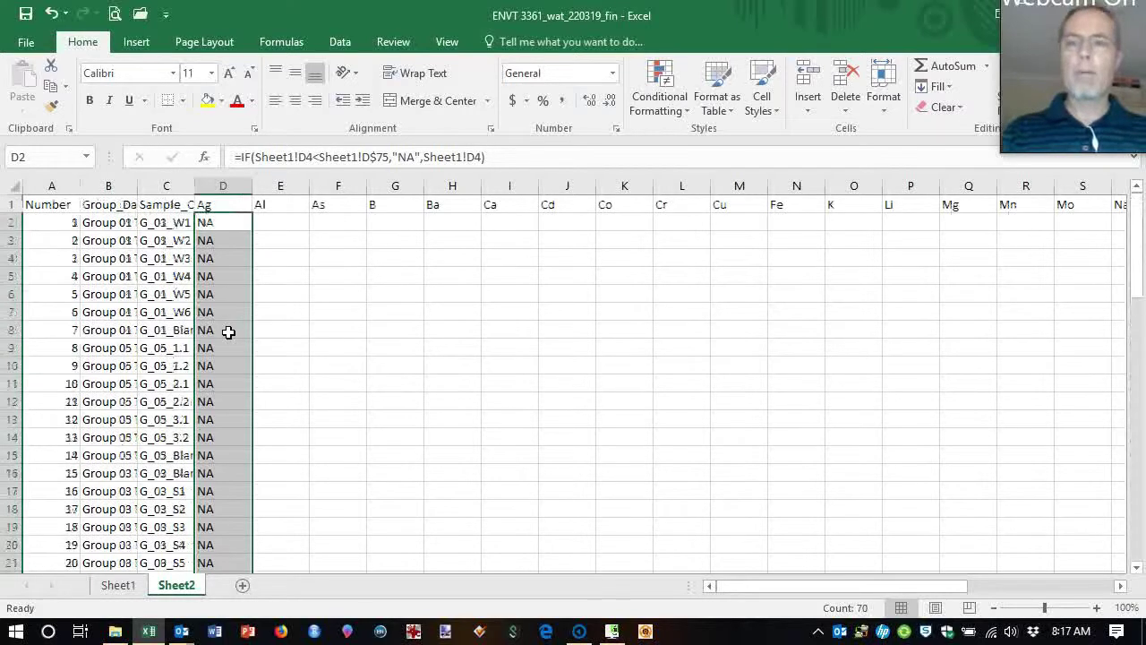
Freeze the panes of Sheet2 at cell D2 so the header row and the three identification columns stay in view
left_click(243, 230)
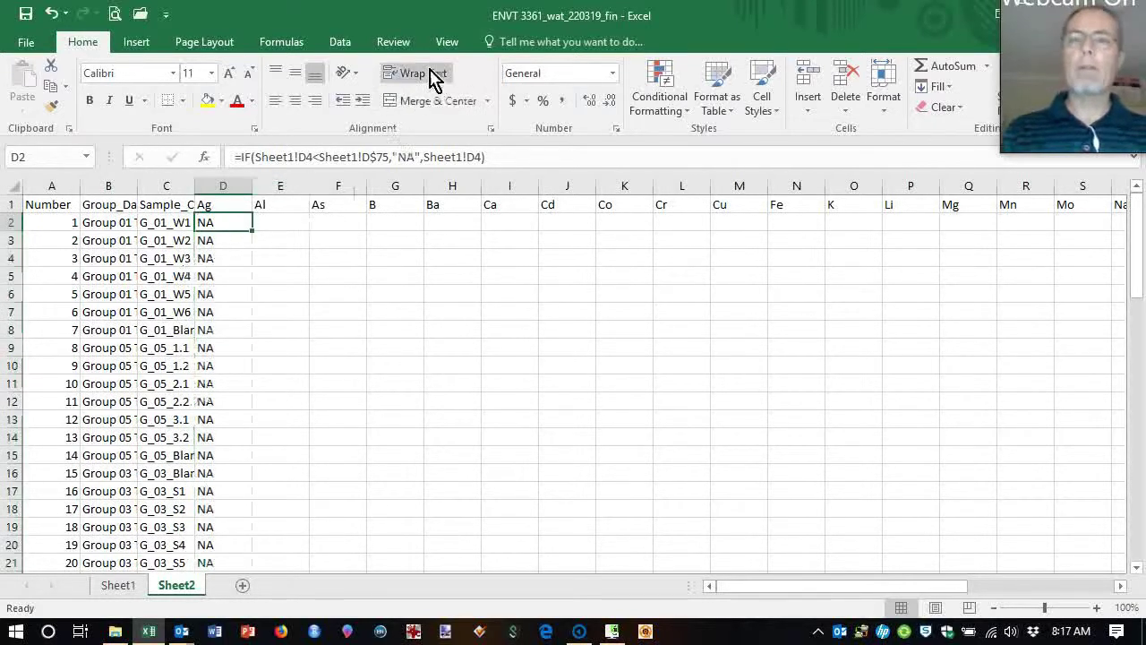
left_click(447, 42)
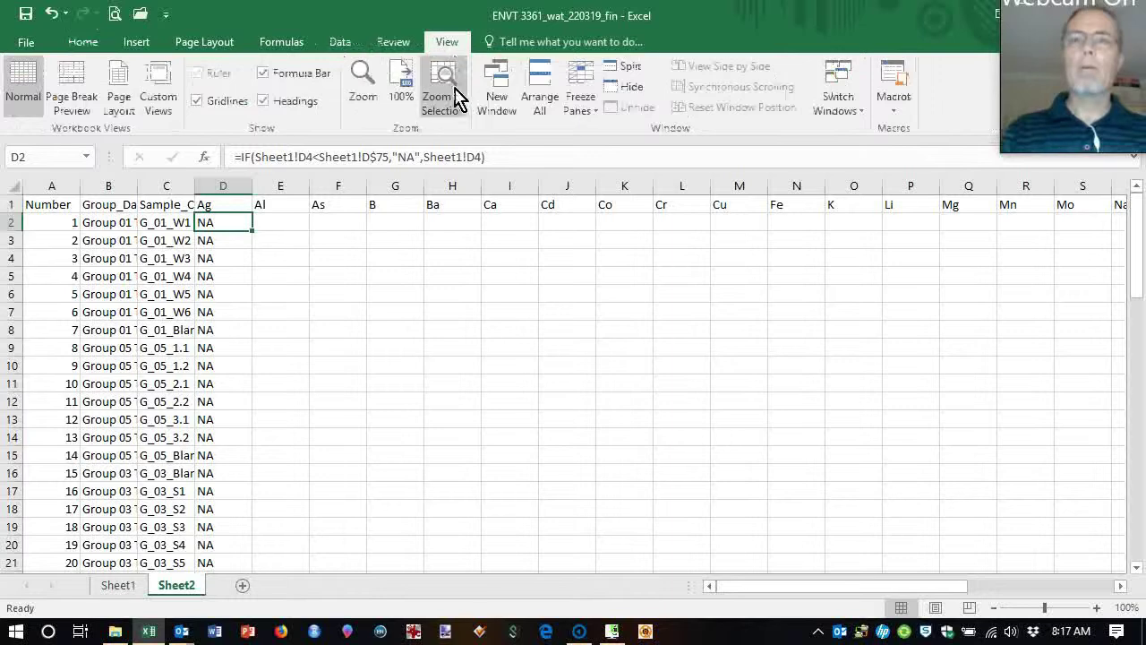
left_click(573, 114)
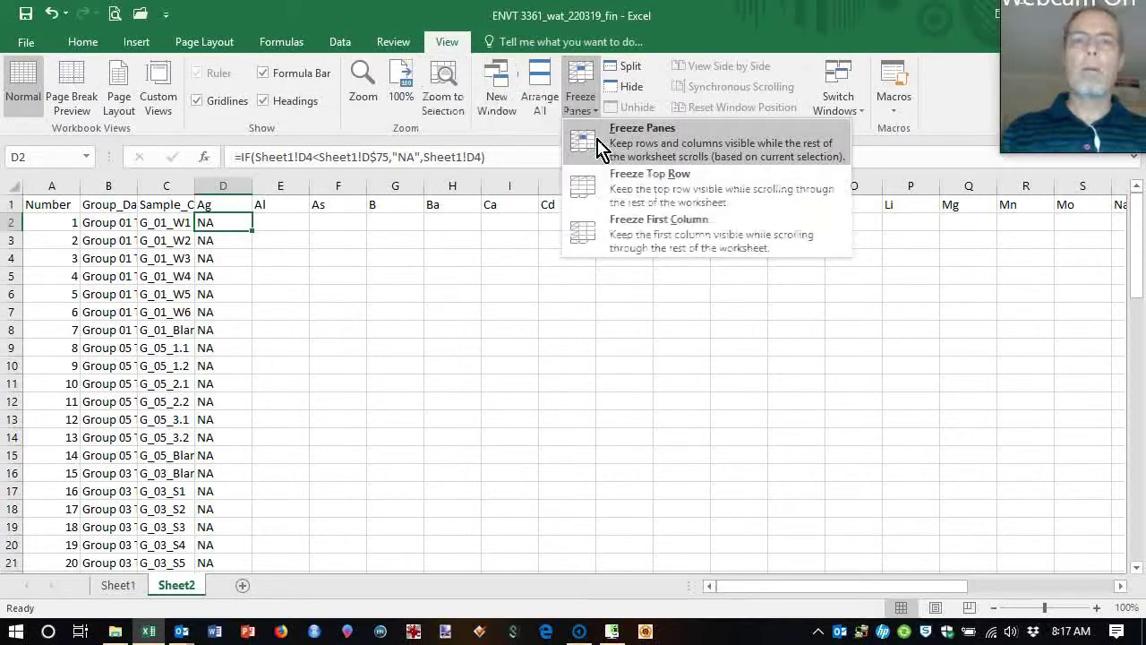
left_click(596, 143)
scroll(320, 272, "down", 3)
scroll(317, 272, "up", 3)
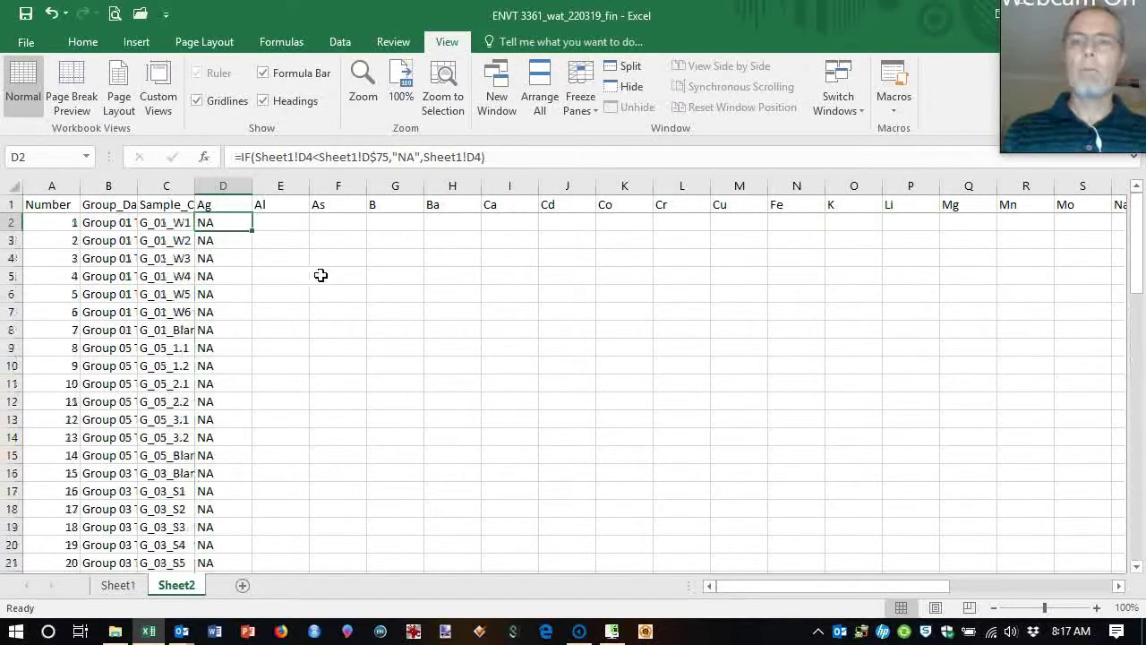
Fill the Ag column formulas across all remaining elements through Zn in column AD, and review the filled table
double_click(249, 230)
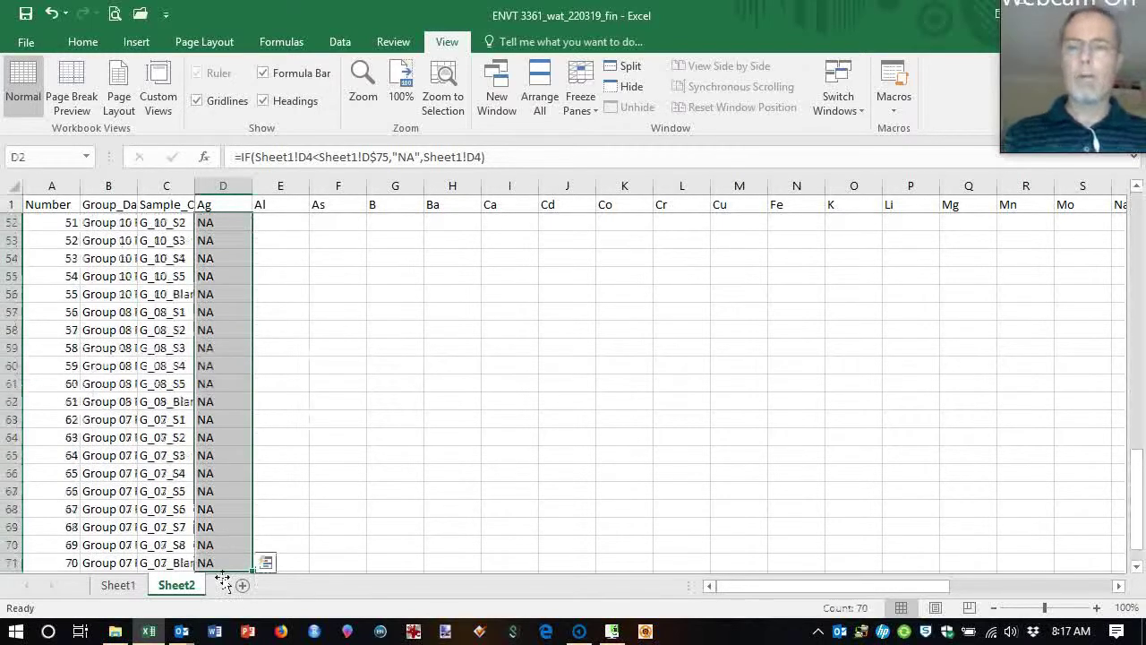
left_click_drag(260, 577, 987, 545)
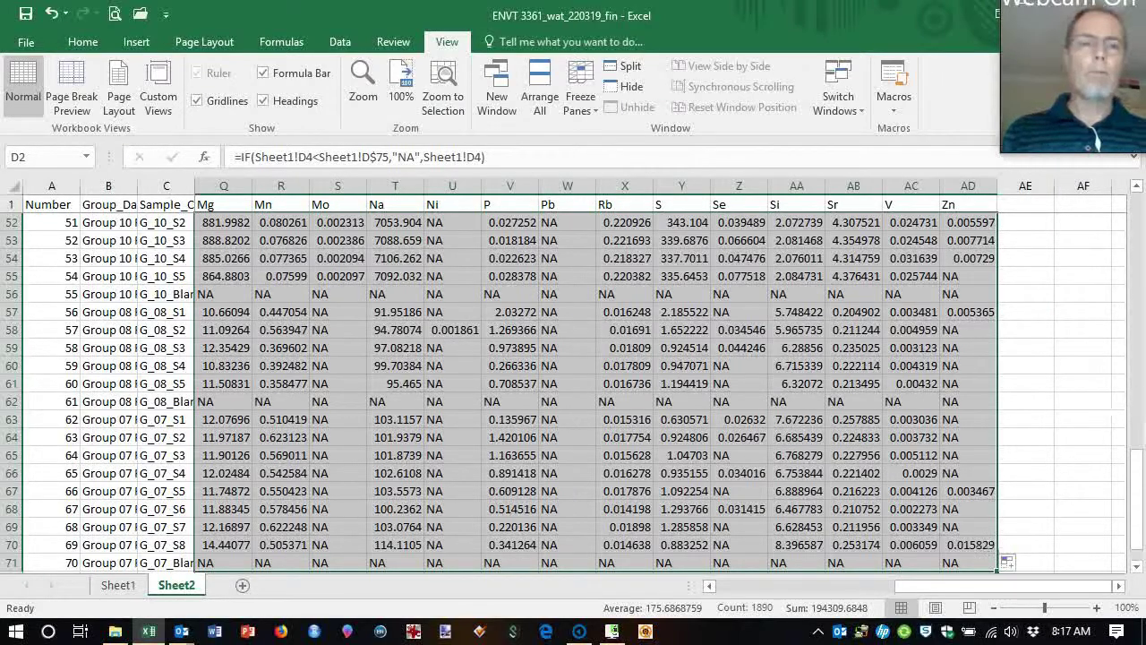
left_click(728, 586)
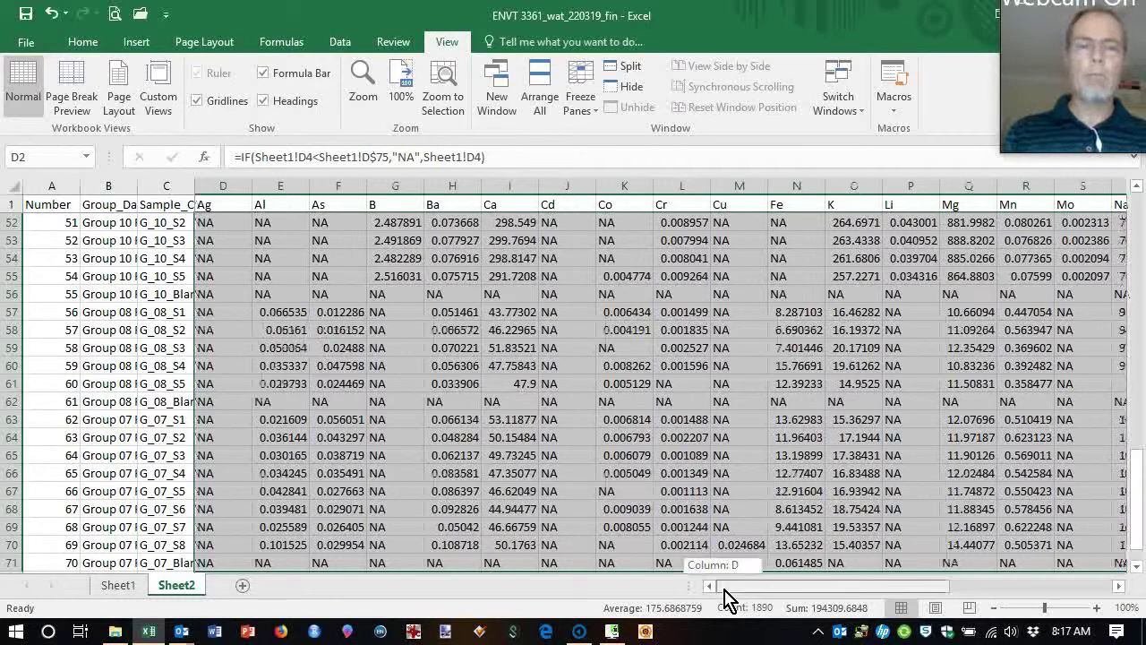
left_click_drag(1138, 500, 1116, 550)
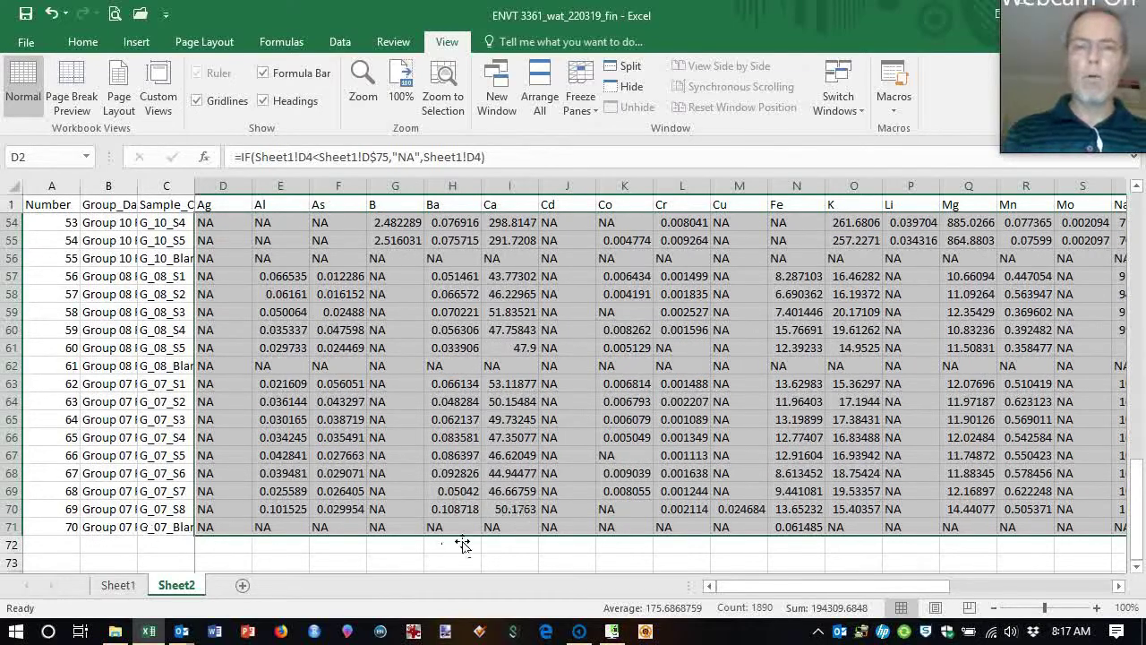
left_click_drag(1141, 475, 1137, 259)
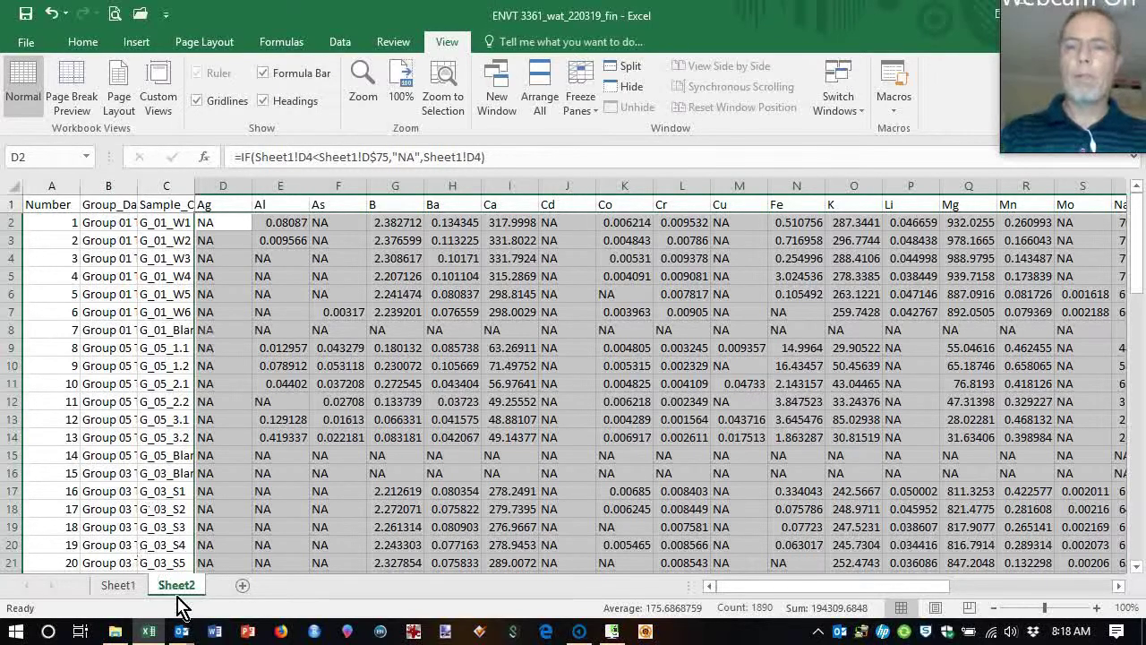
Rename Sheet2 as "censored by LDL"
double_click(179, 586)
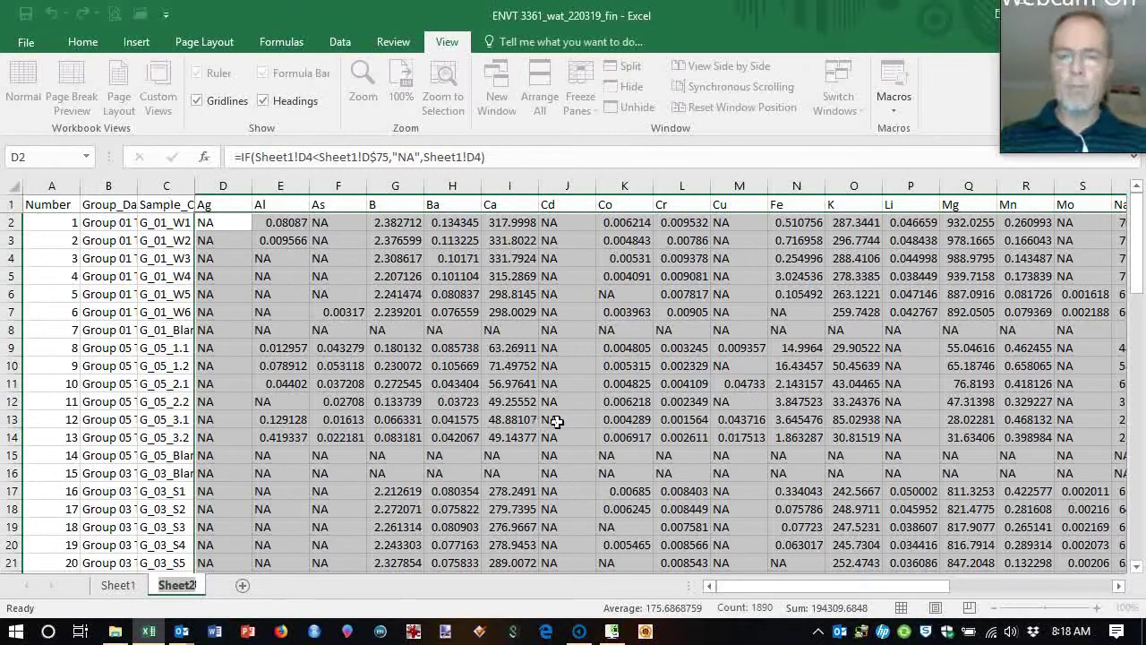
type("censor")
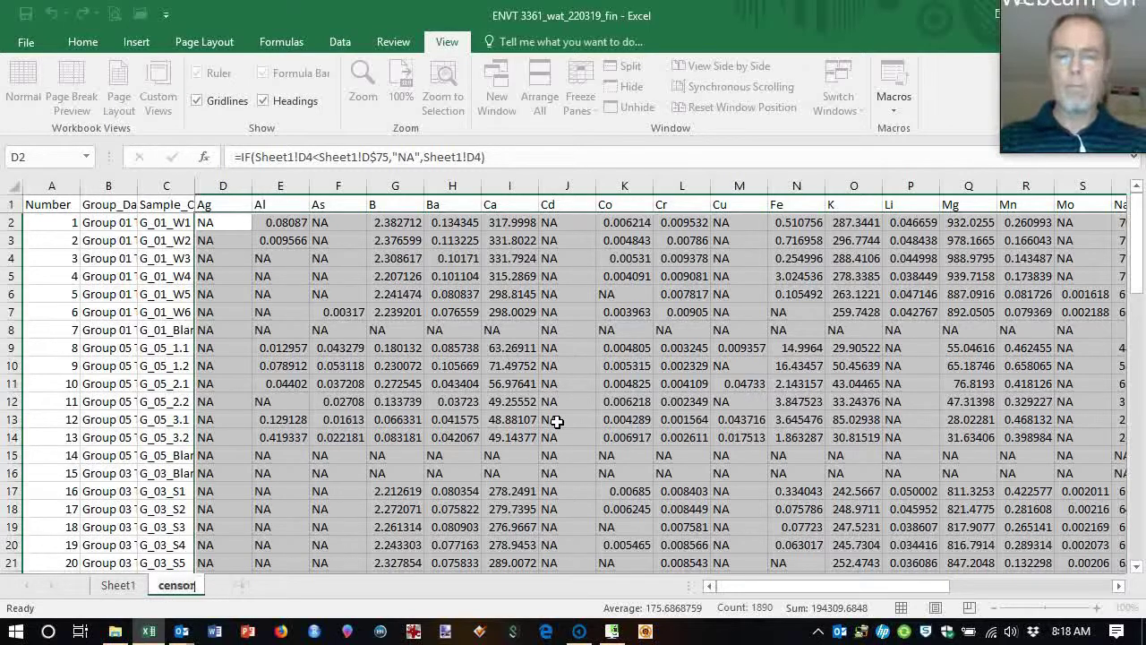
type("ed by LDL")
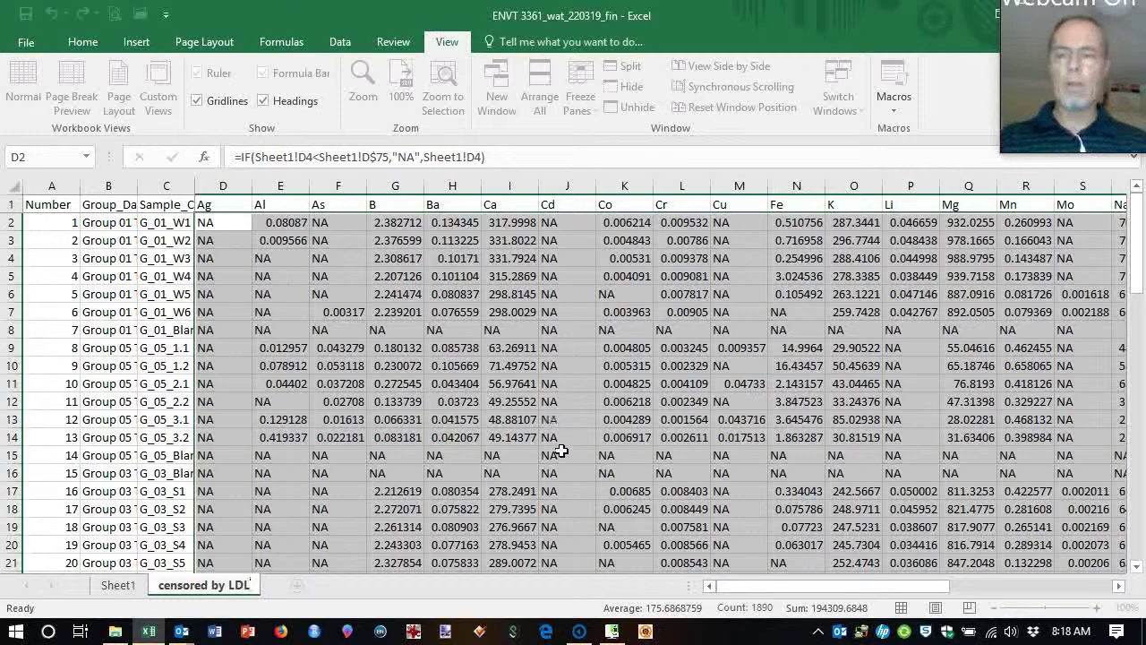
Confirm the "censored by LDL" sheet name and add a new sheet named "blank-subtracted"
key("Return")
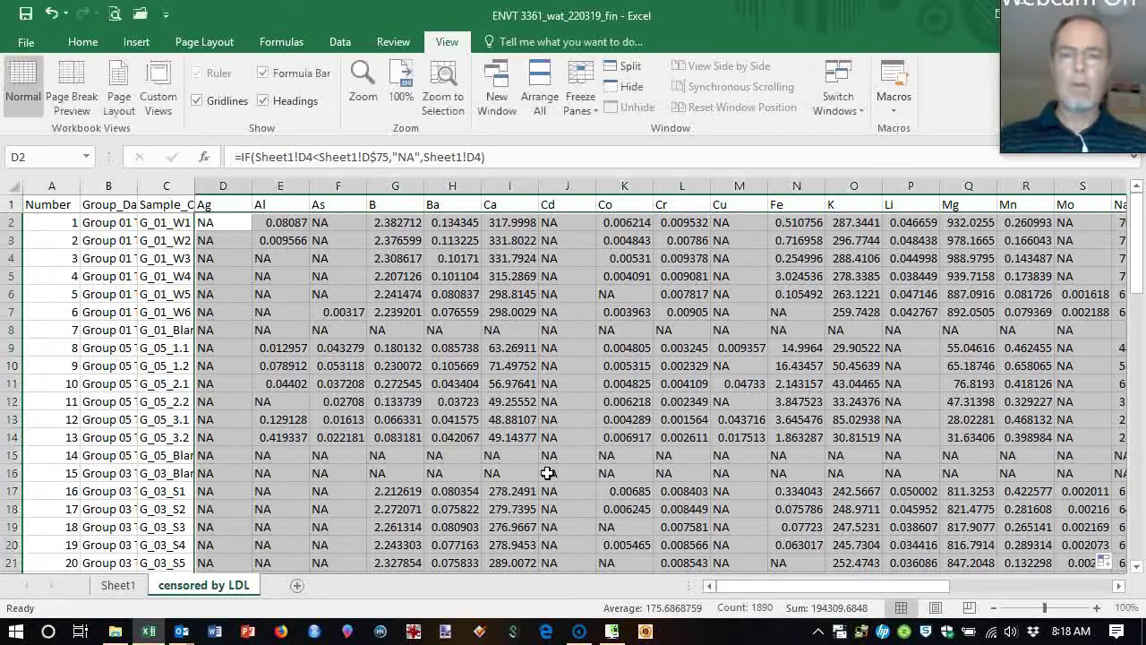
left_click(297, 585)
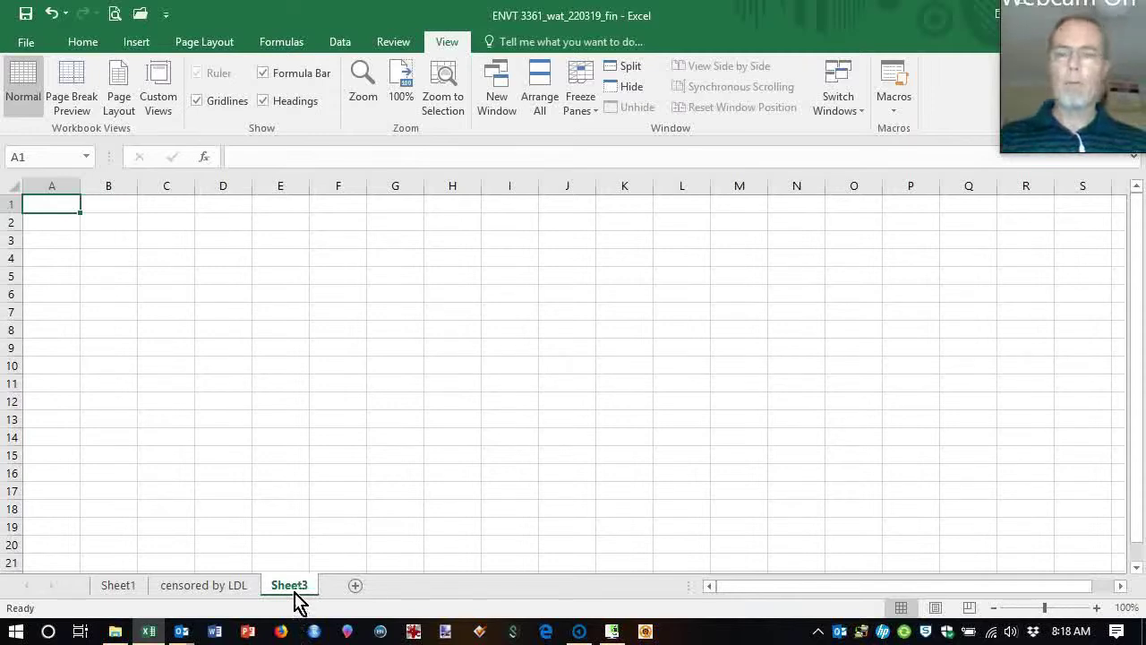
double_click(294, 593)
type("blank-s")
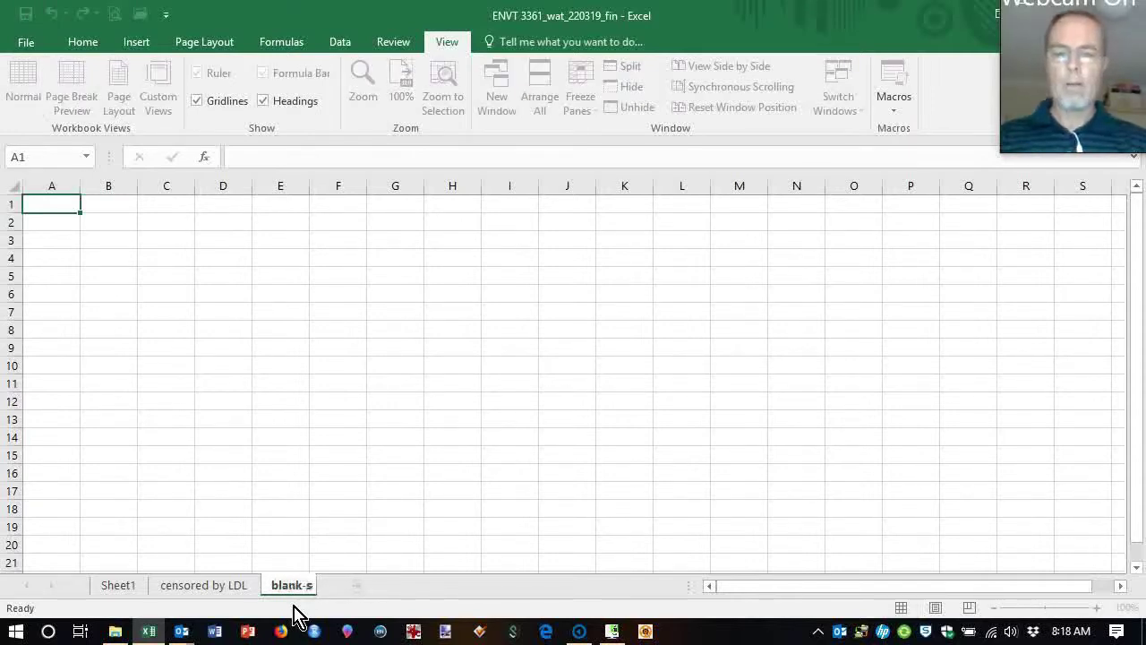
type("ubtracted")
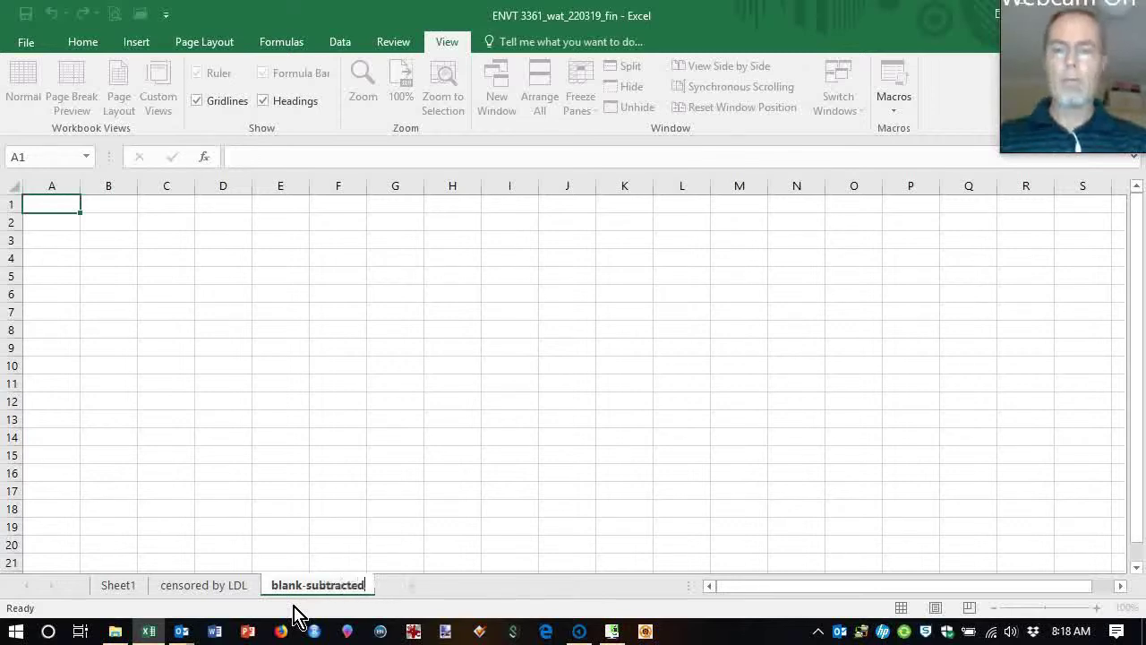
key("Return")
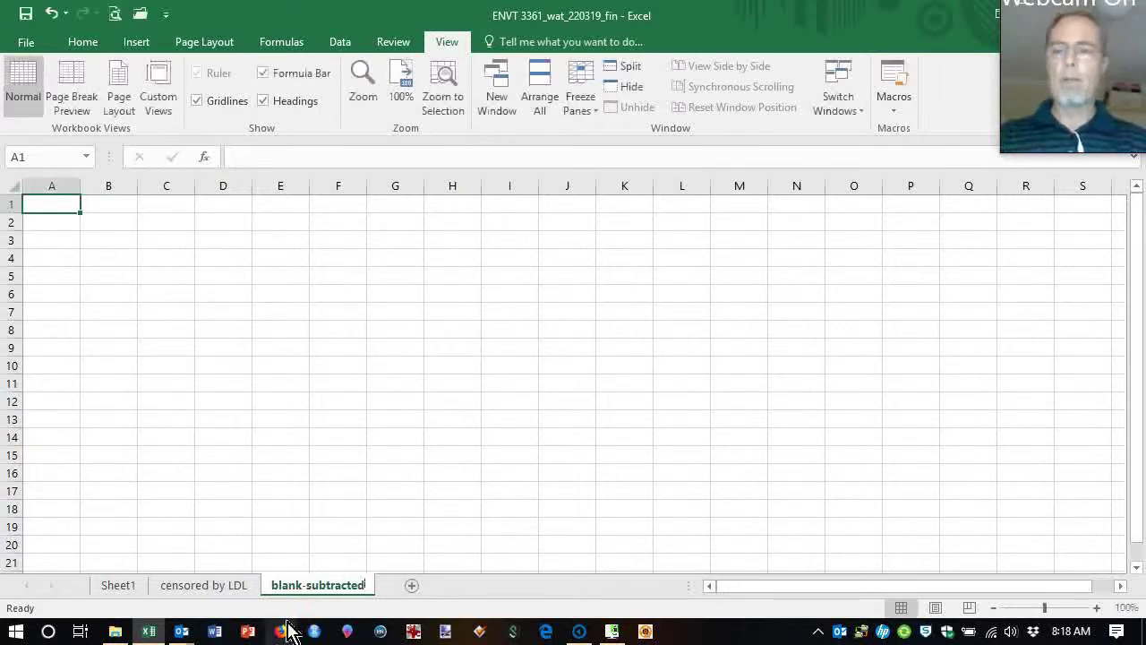
Copy the whole table from the "censored by LDL" sheet and paste it as values at A1 of "blank-subtracted"
left_click(201, 584)
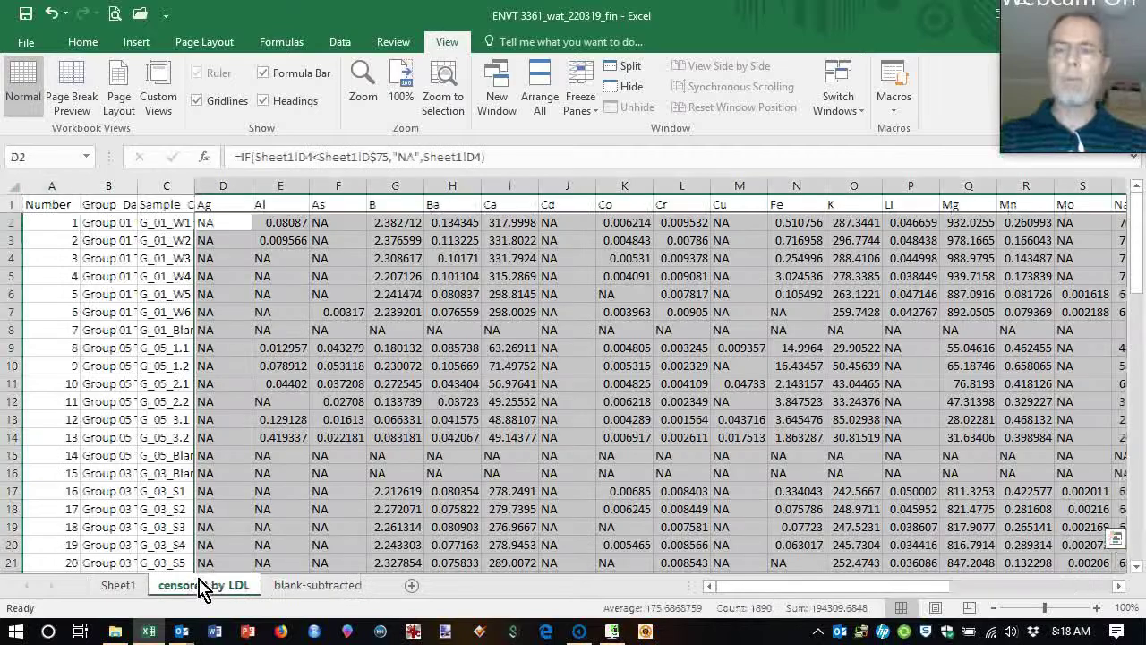
left_click(68, 212)
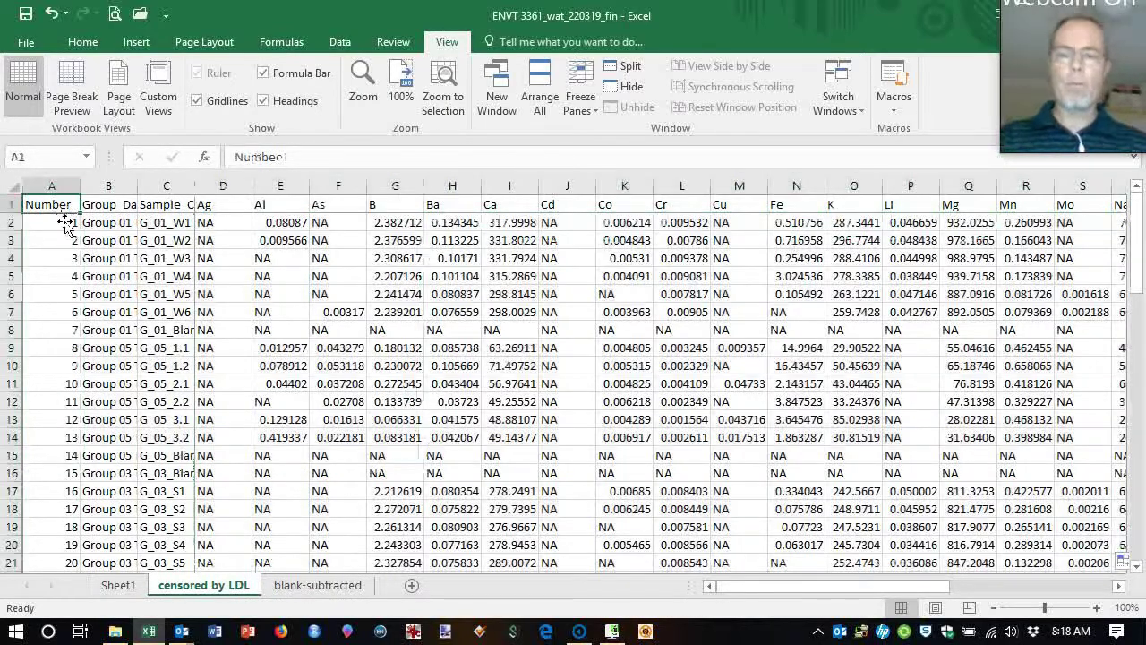
key("ctrl+shift+Right")
key("ctrl+shift+Down")
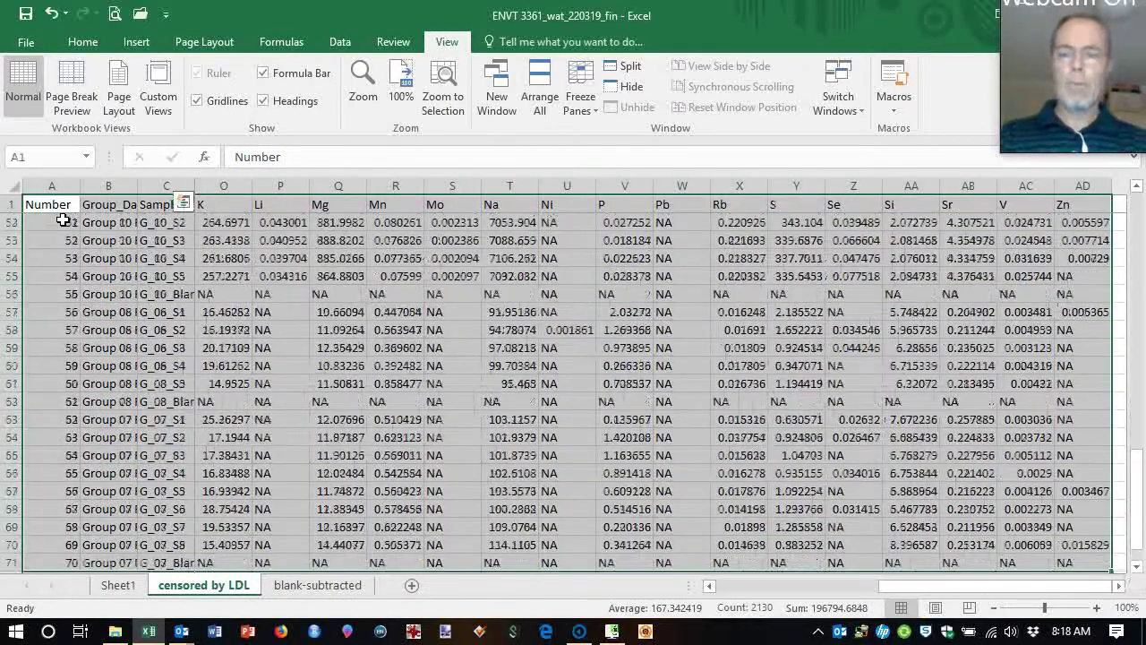
key("ctrl+c")
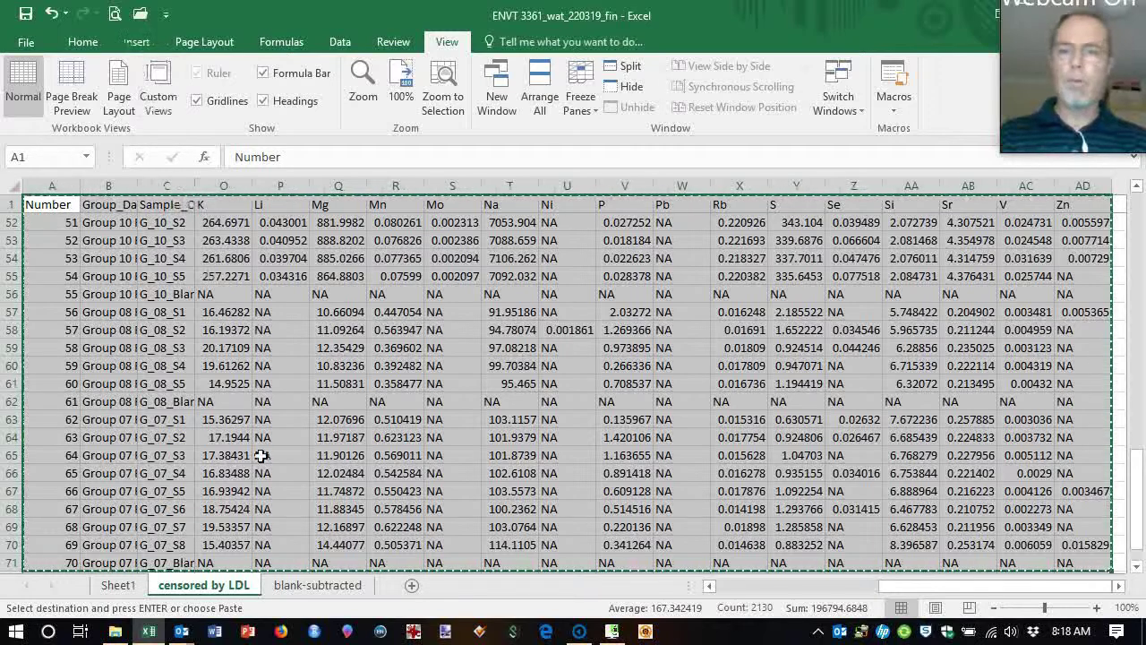
left_click(304, 584)
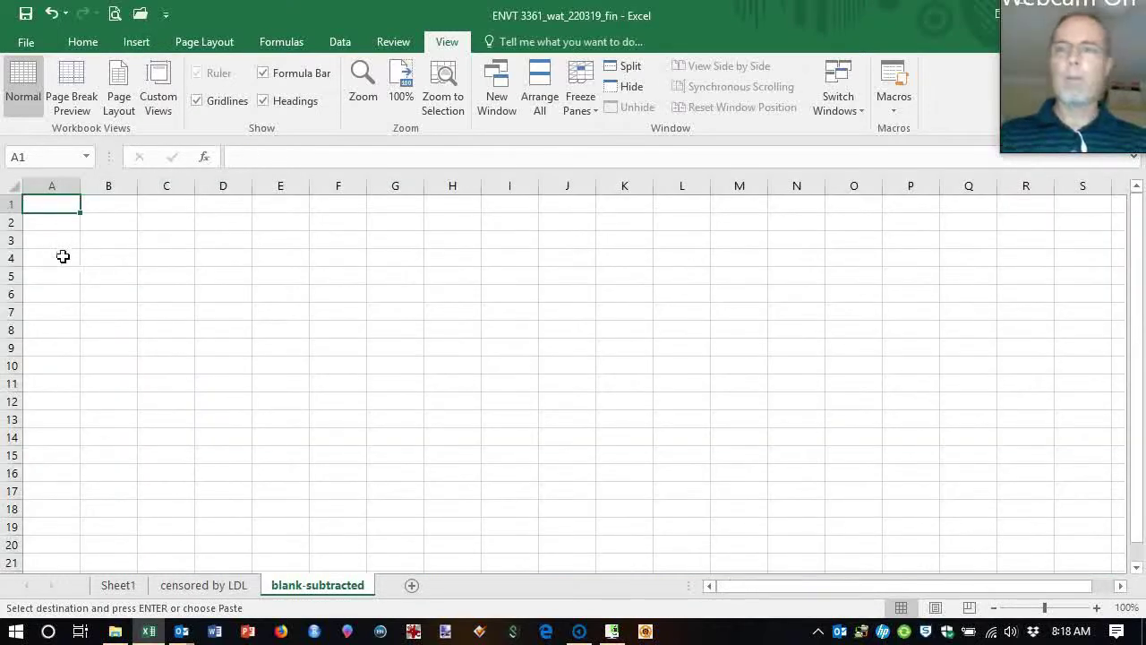
right_click(57, 205)
left_click(117, 281)
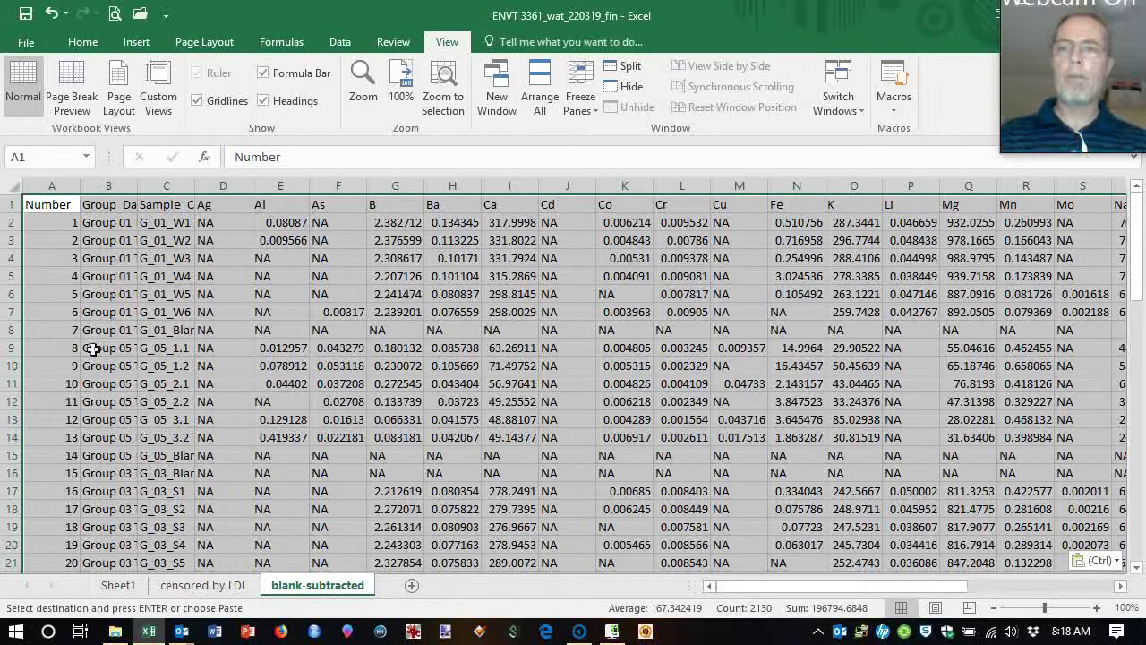
Clear all element concentrations from D2 to AD71 in "blank-subtracted", keeping the headers and identification columns
left_click_drag(205, 230, 266, 564)
key("ctrl+shift+Right")
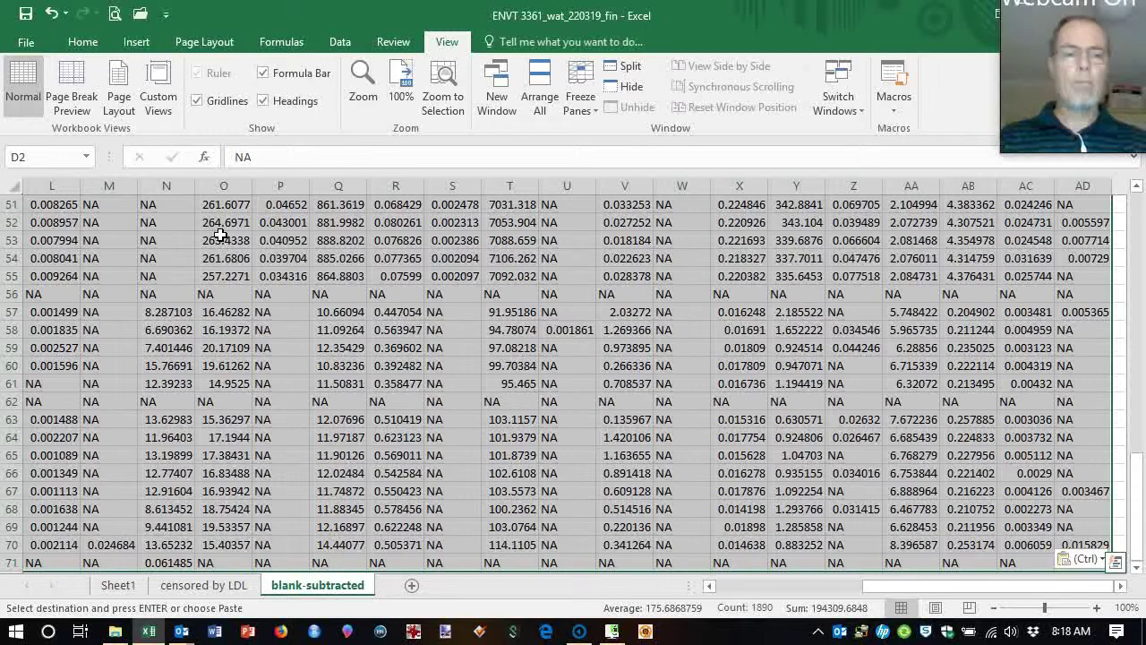
key("Delete")
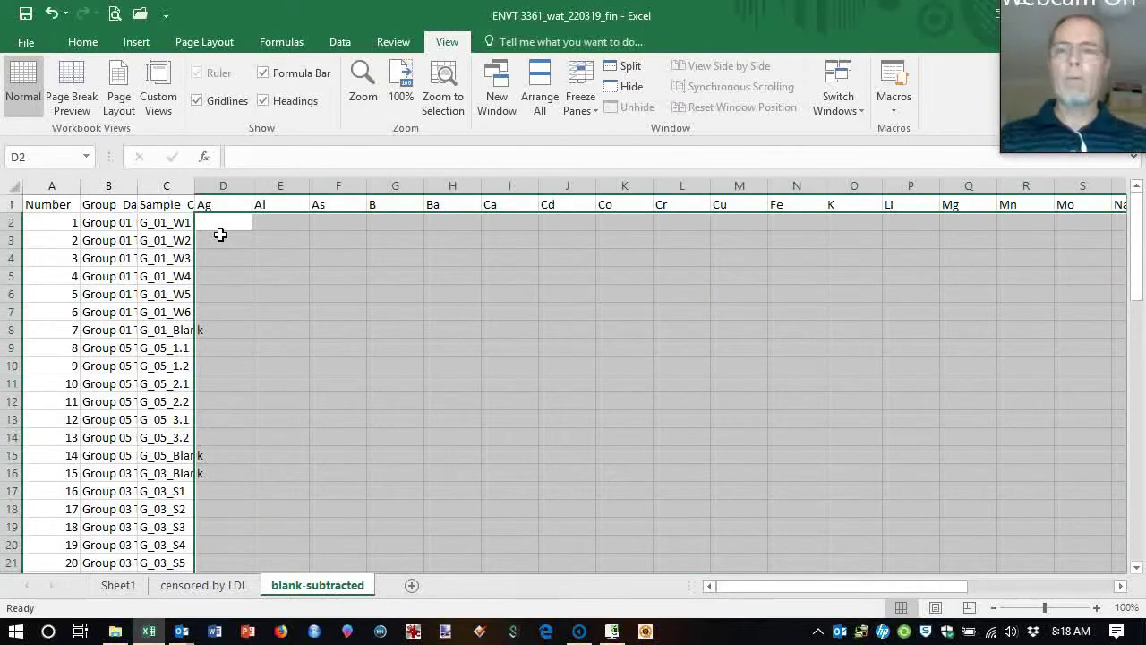
Start an IF formula in D2 of "blank-subtracted" whose test begins with 'censored by LDL'!D2 followed by a minus sign
left_click(224, 224)
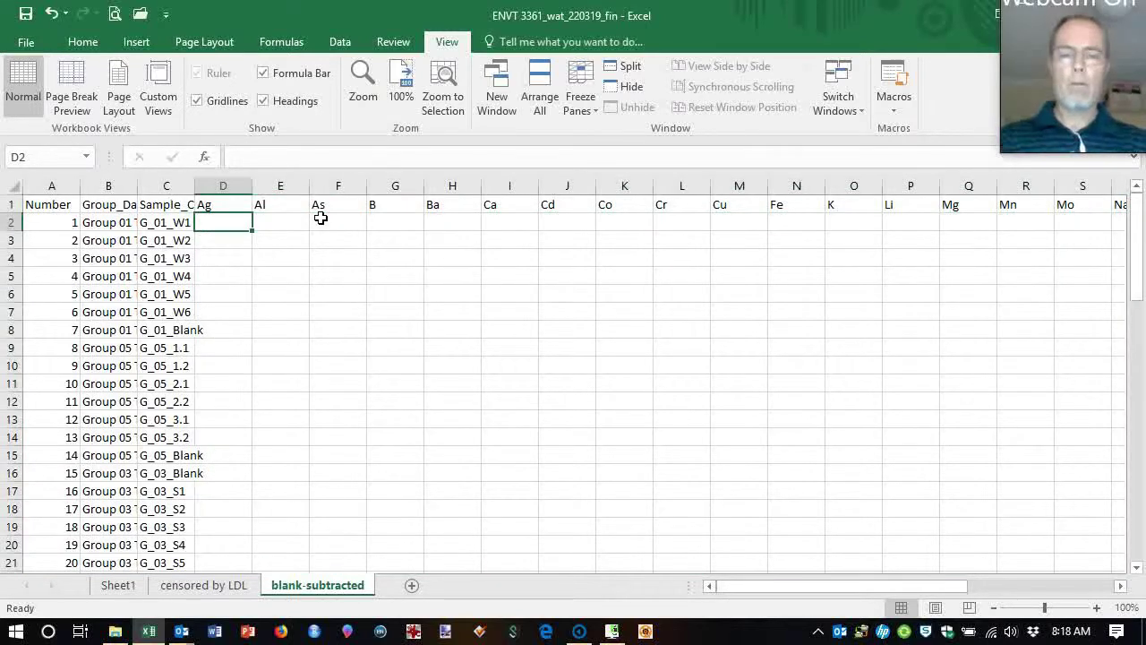
type("=if")
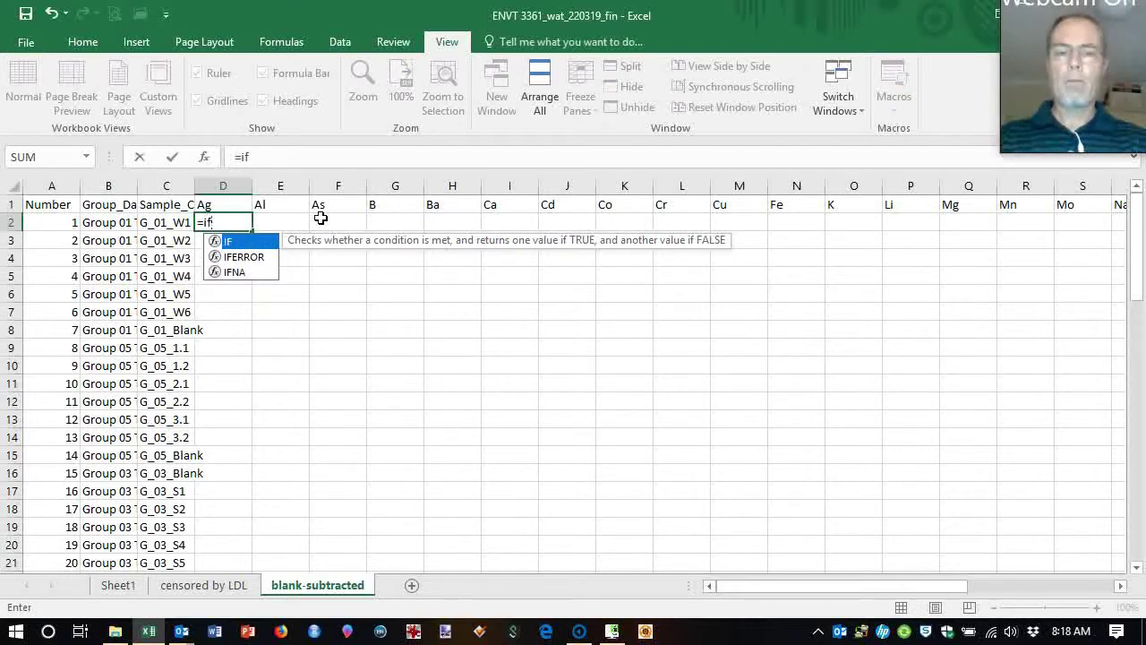
type("(")
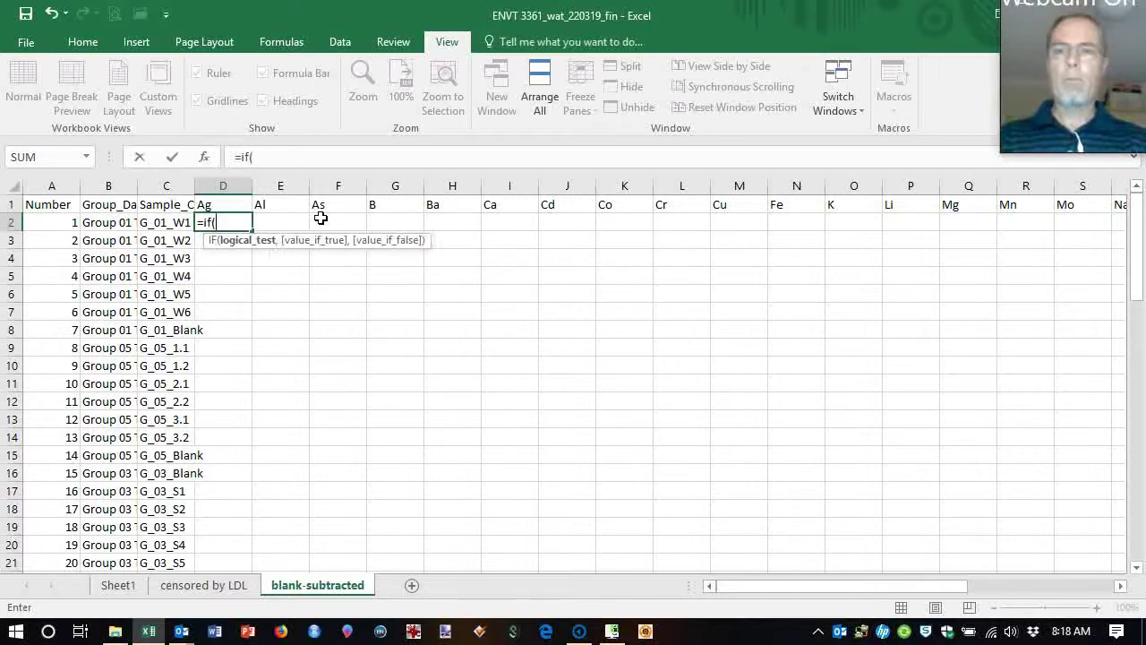
left_click(222, 587)
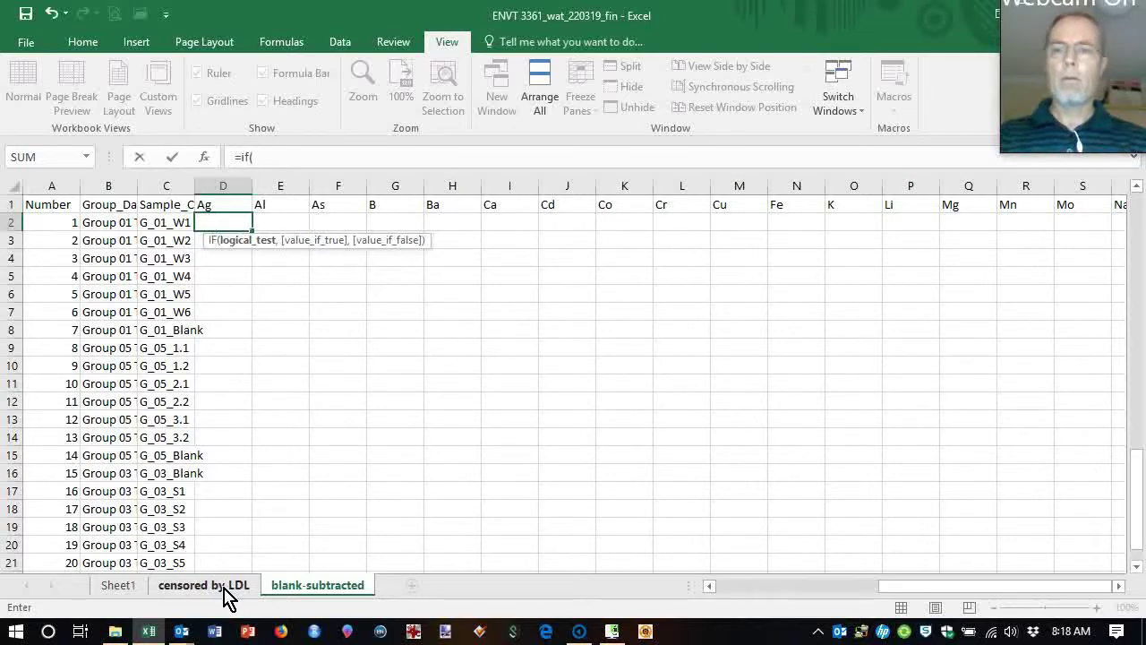
left_click(727, 586)
left_click_drag(1135, 488, 1132, 220)
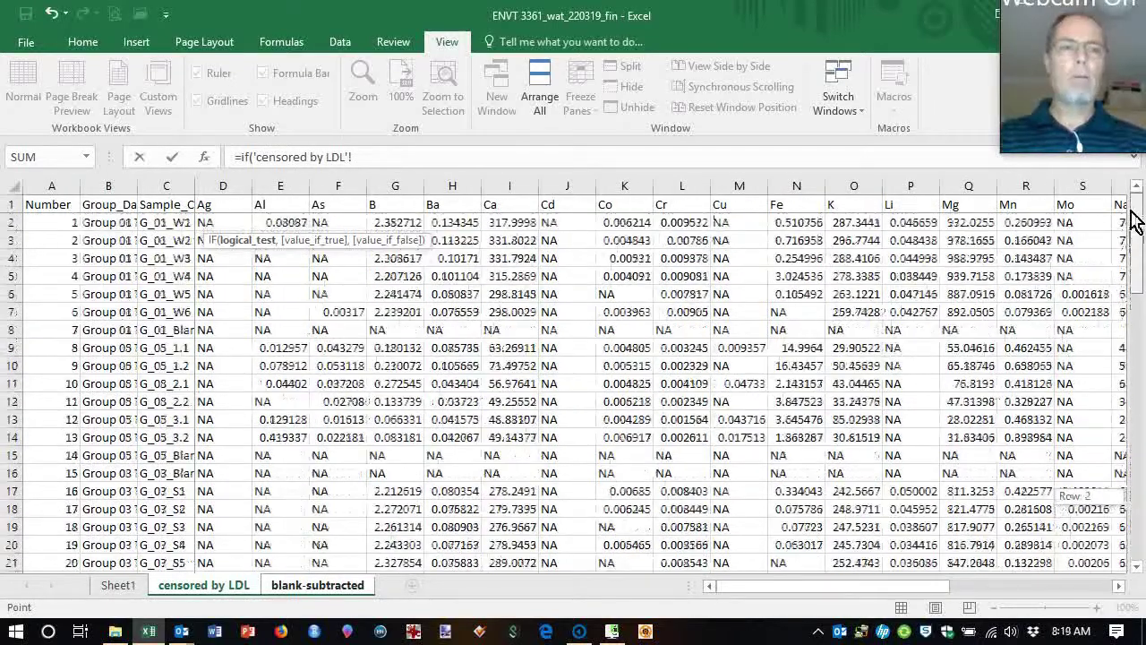
left_click(231, 225)
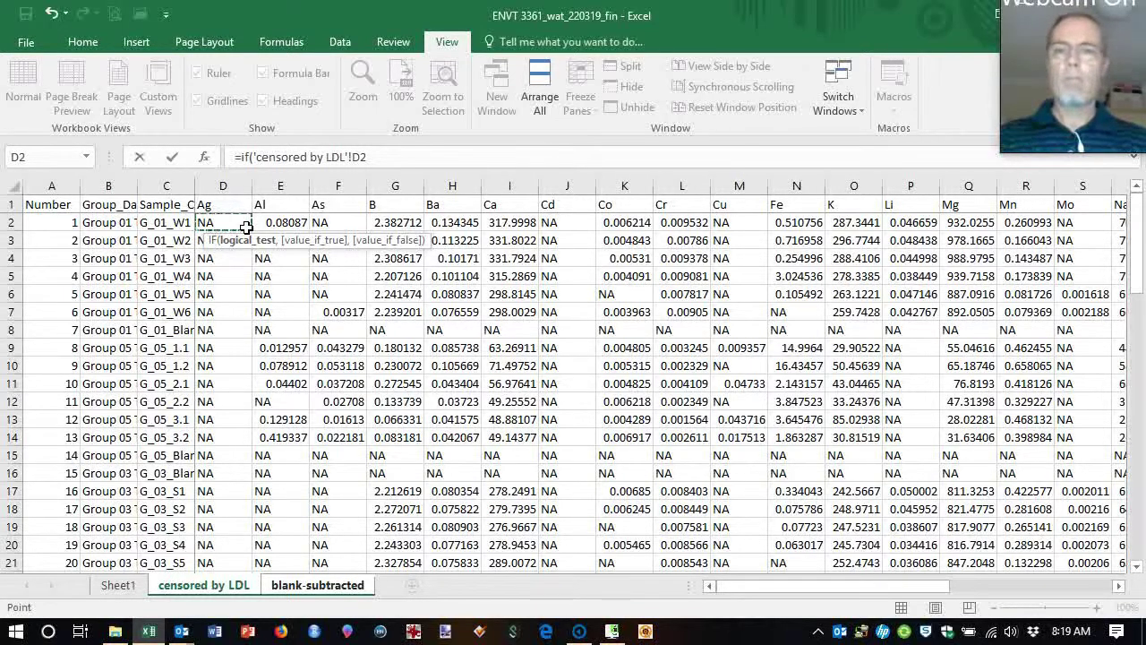
type("-")
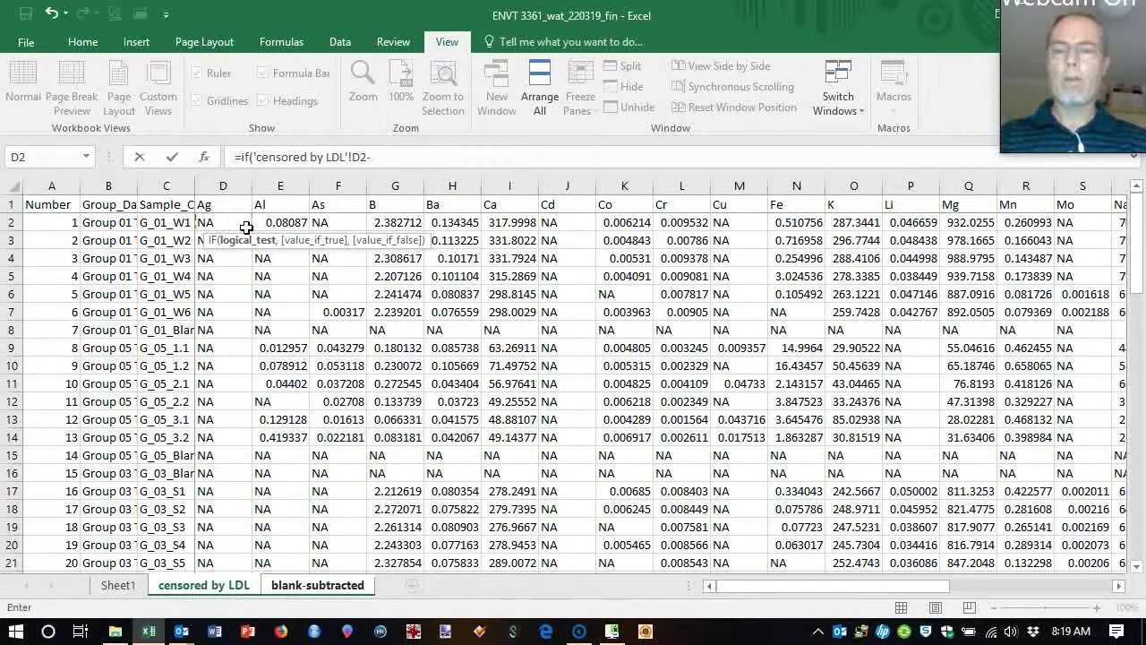
Subtract the Ag mean in Sheet1!D$76 within the IF test, fixing only its row, and test whether the difference is <0
left_click(117, 585)
scroll(240, 360, "down", 20)
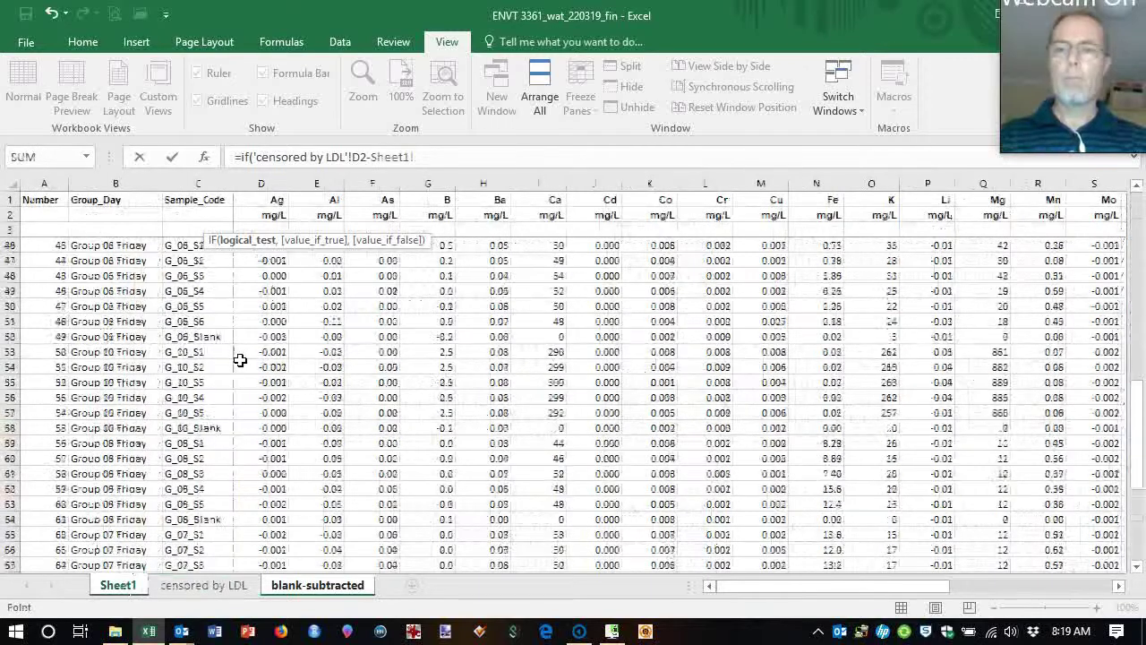
left_click(266, 338)
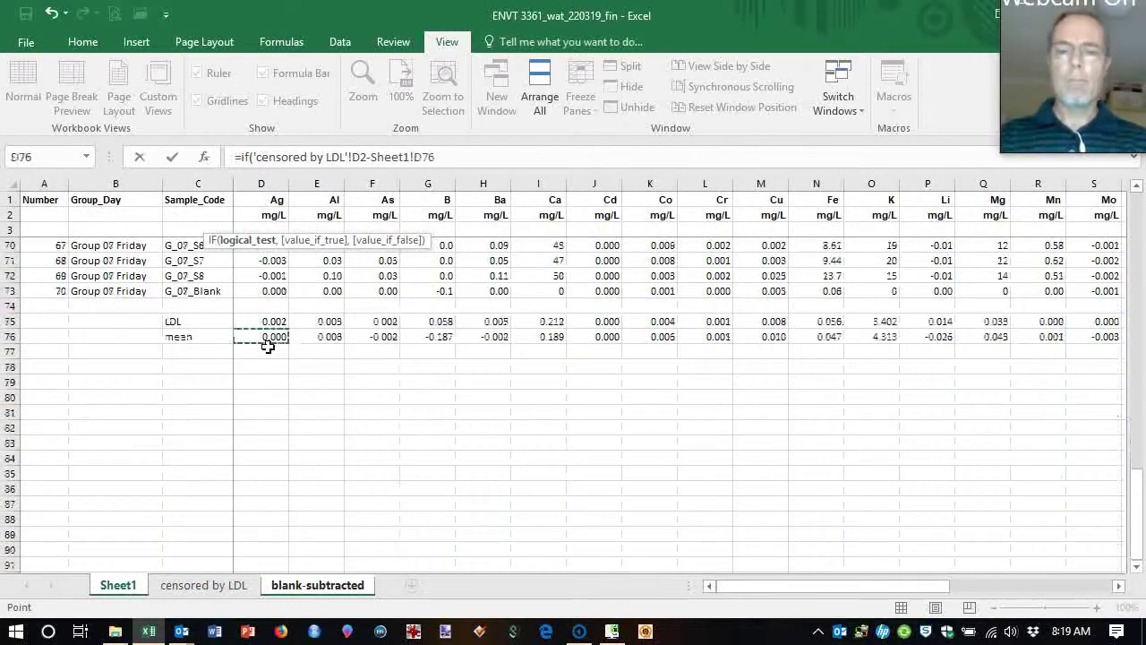
key("F4")
key("F4")
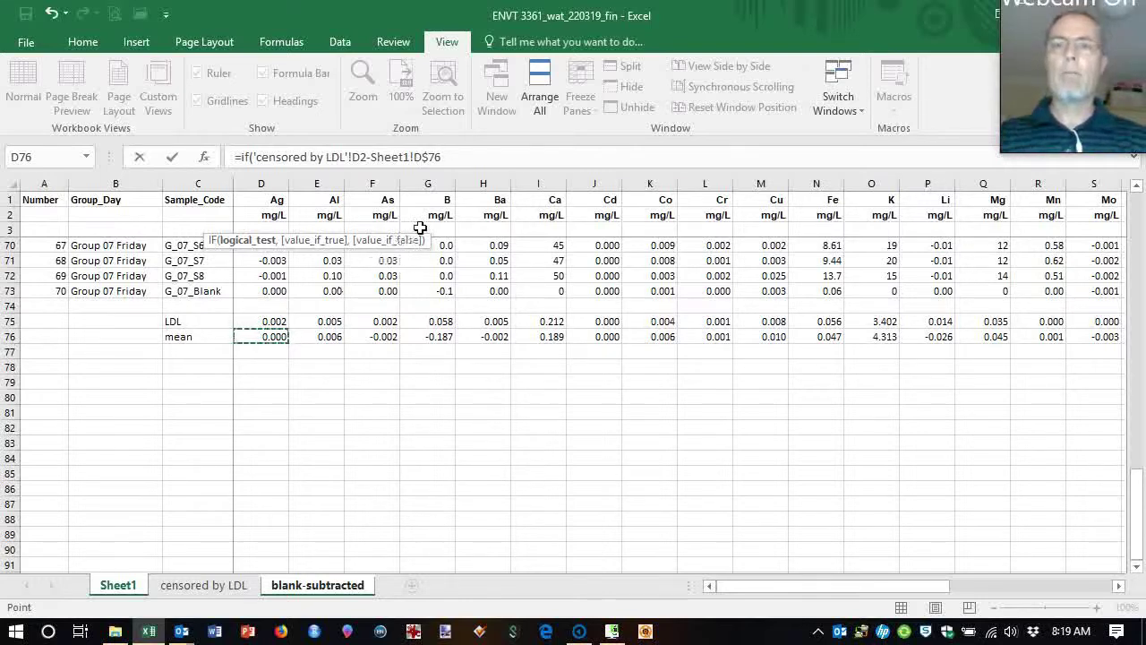
left_click(480, 167)
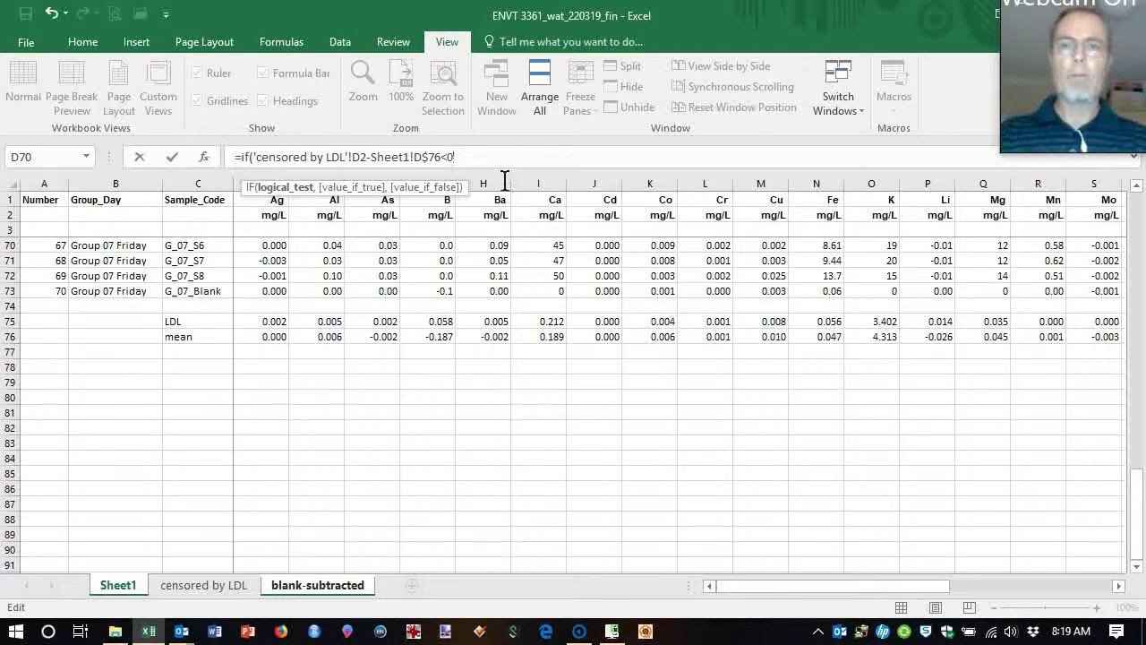
Complete the IF formula with "NA" if true and a copy of 'censored by LDL'!D2-Sheet1!D$76 if false
type(",\"NA")
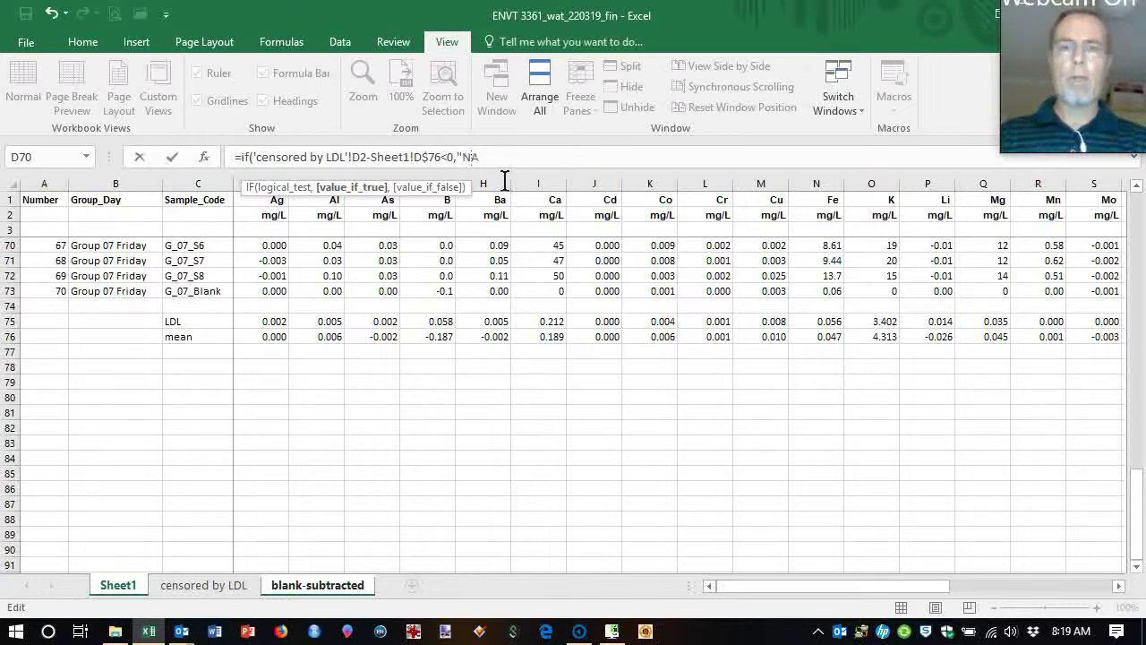
type("\",")
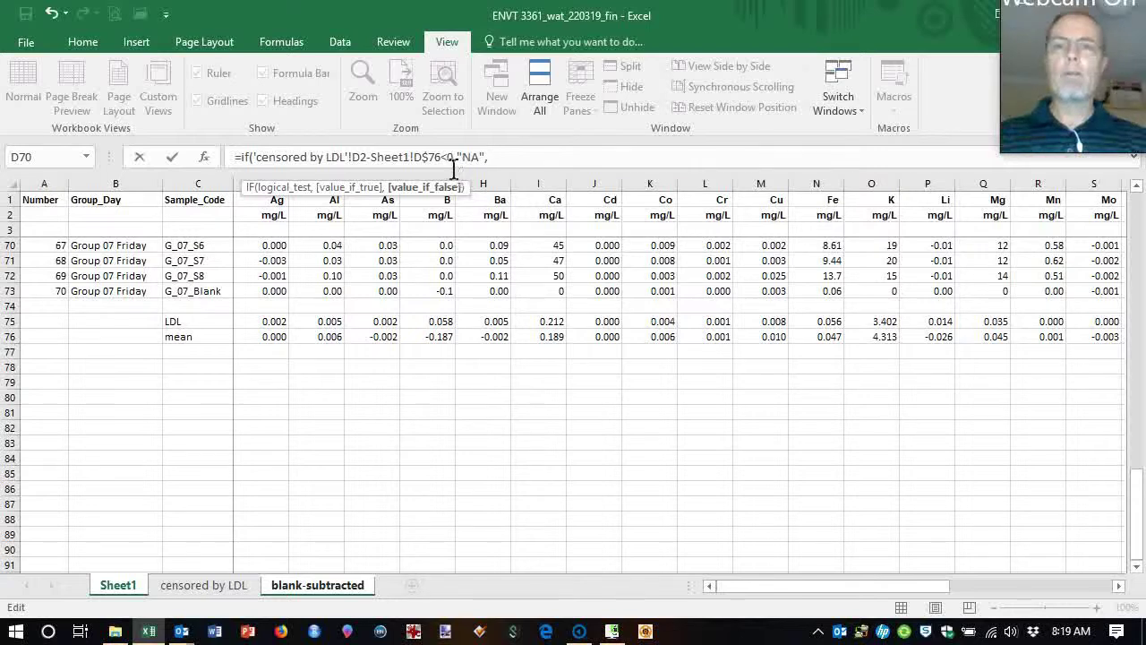
left_click_drag(440, 159, 271, 175)
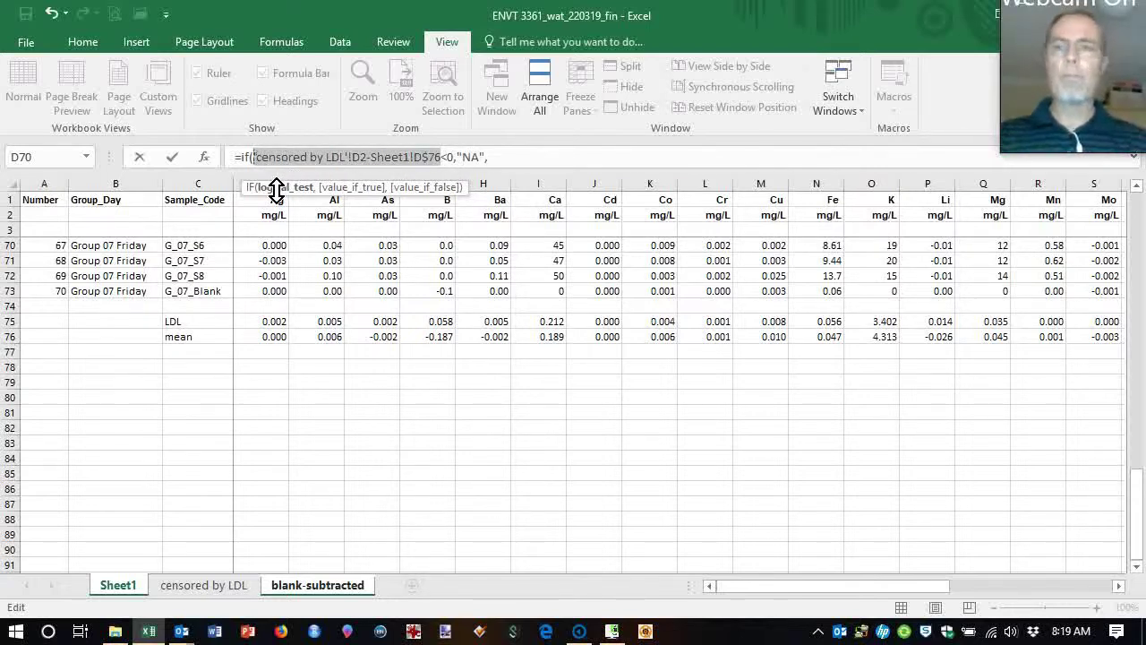
key("ctrl+c")
key("End")
key("ctrl+v")
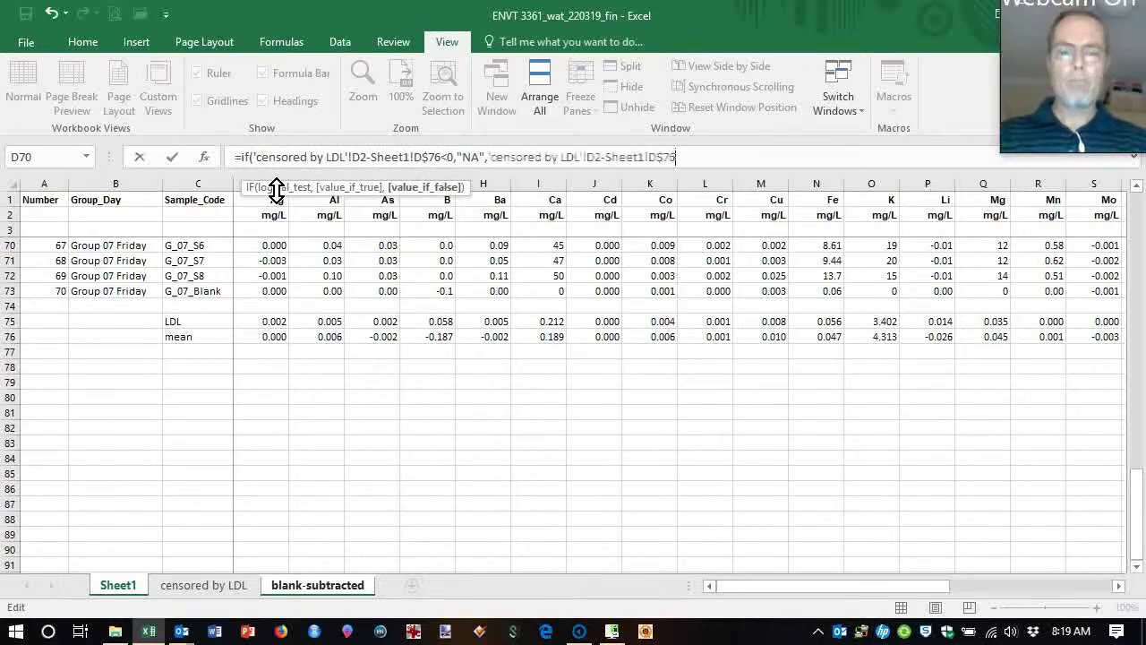
key("Return")
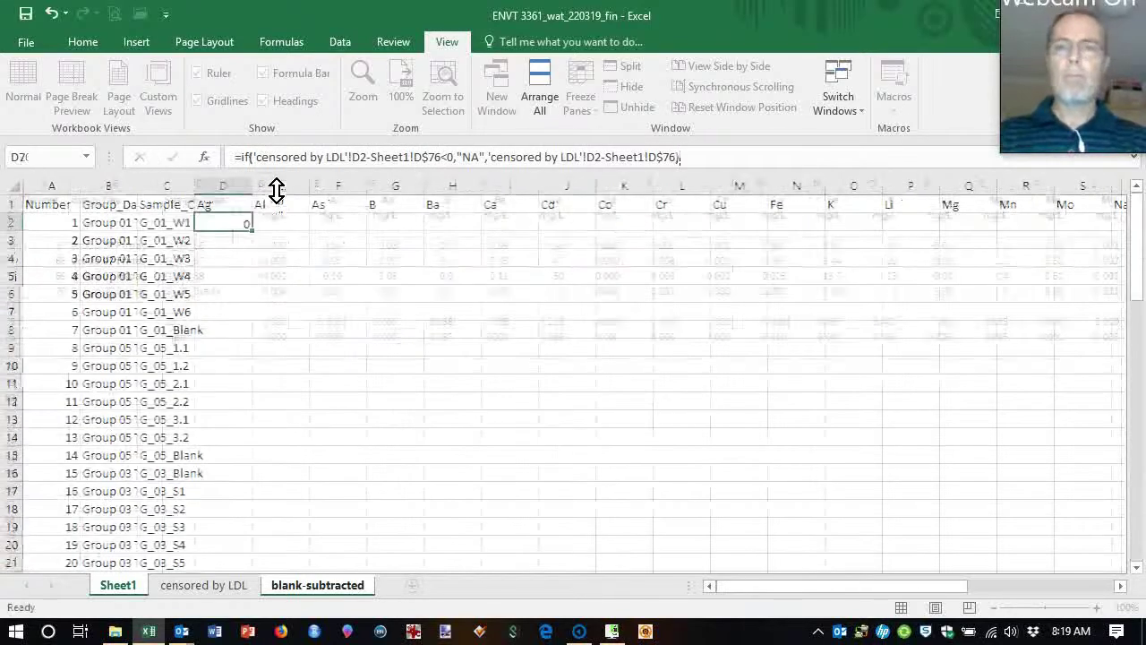
Wrap the IF formula in D2 of "blank-subtracted" in IFERROR, with "NA" as the value if error
left_click(224, 223)
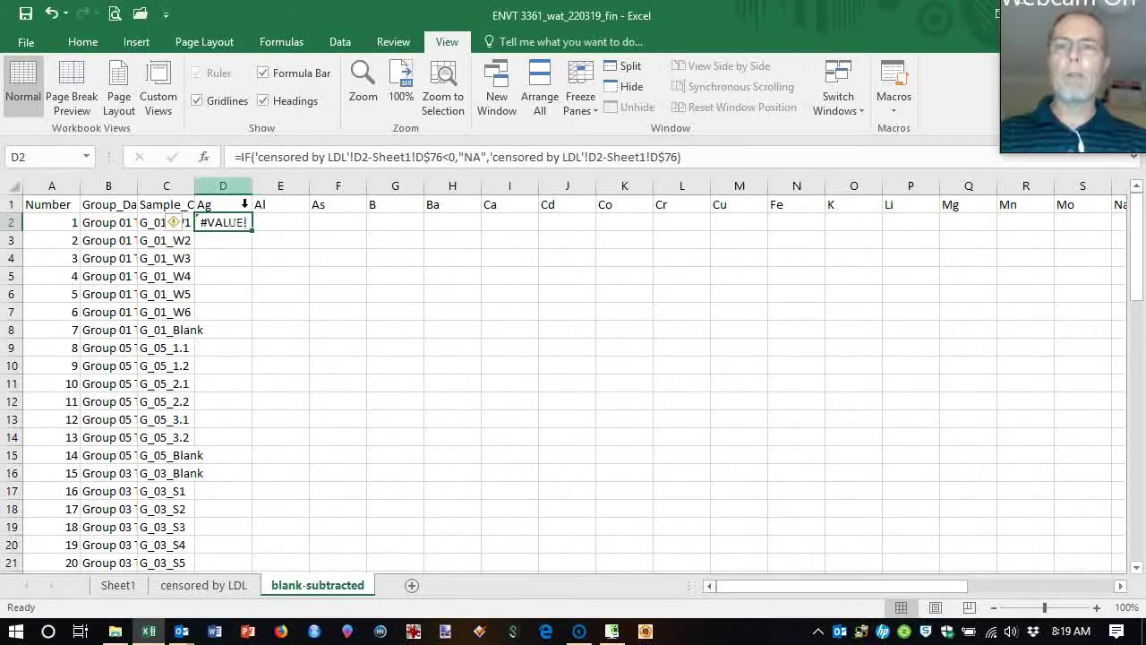
left_click(240, 157)
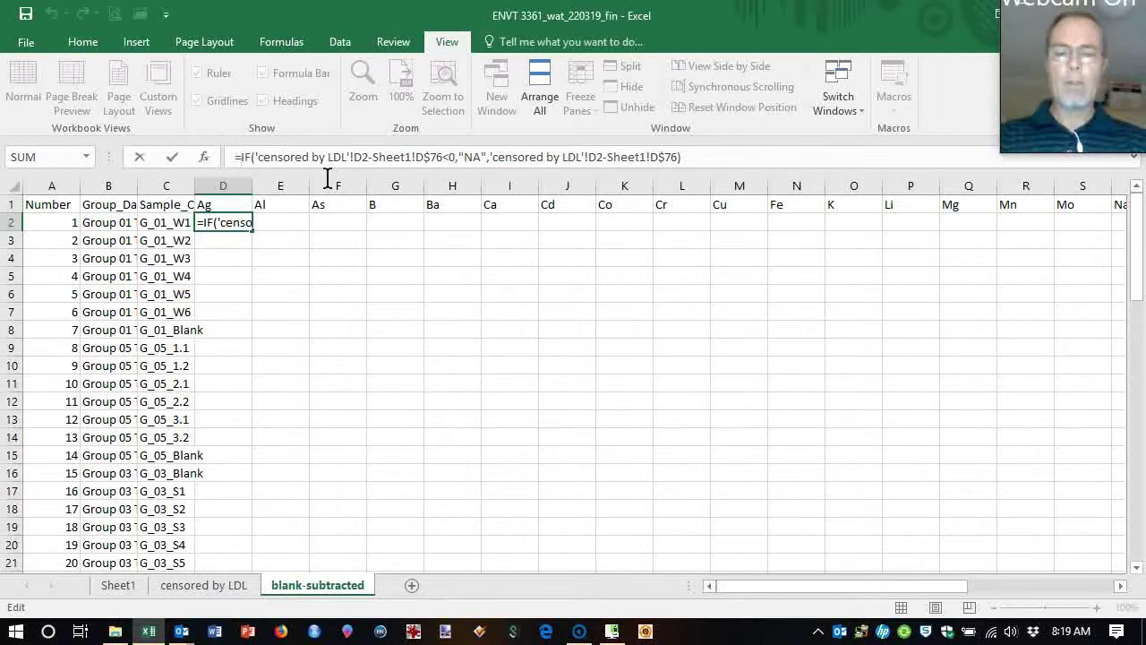
type("iferror")
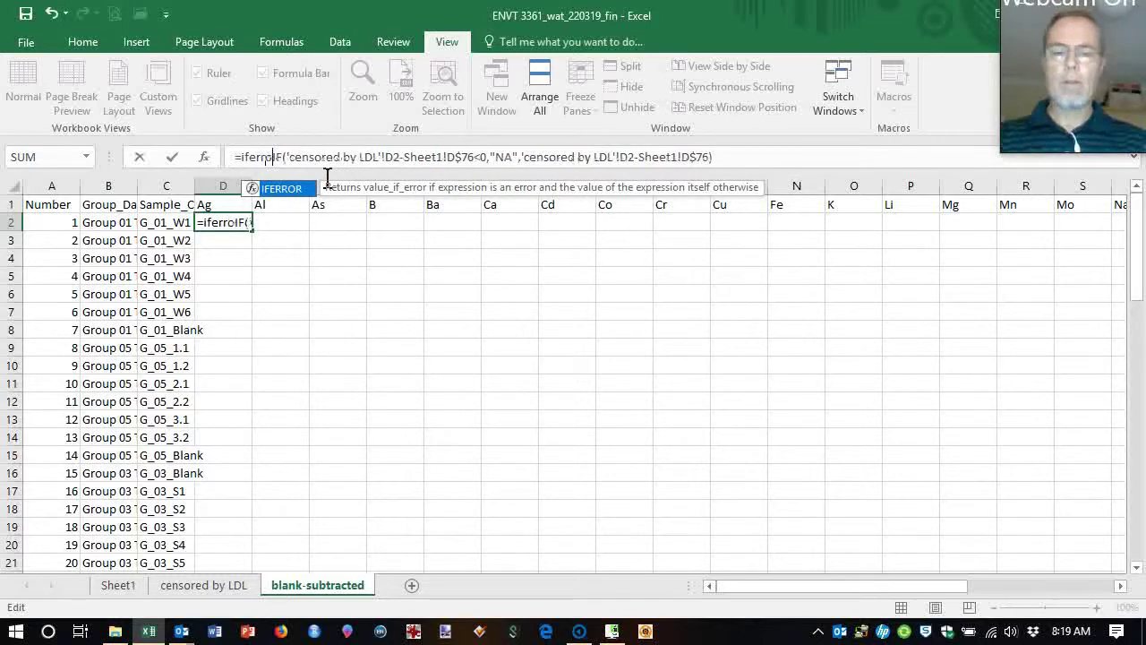
type("r")
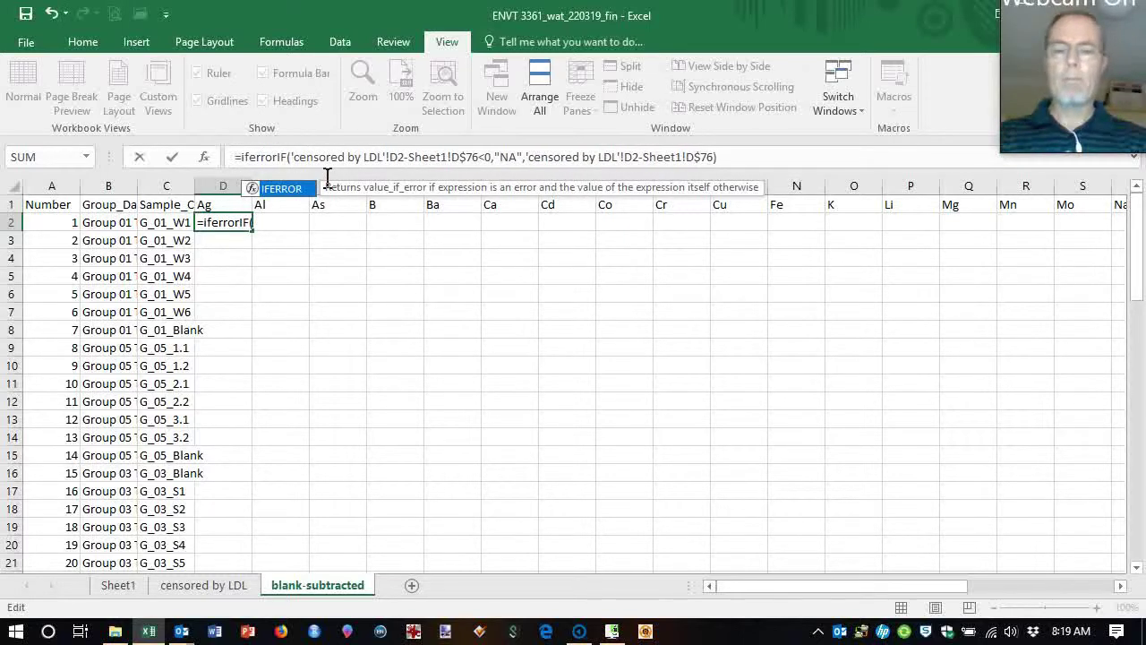
type("(")
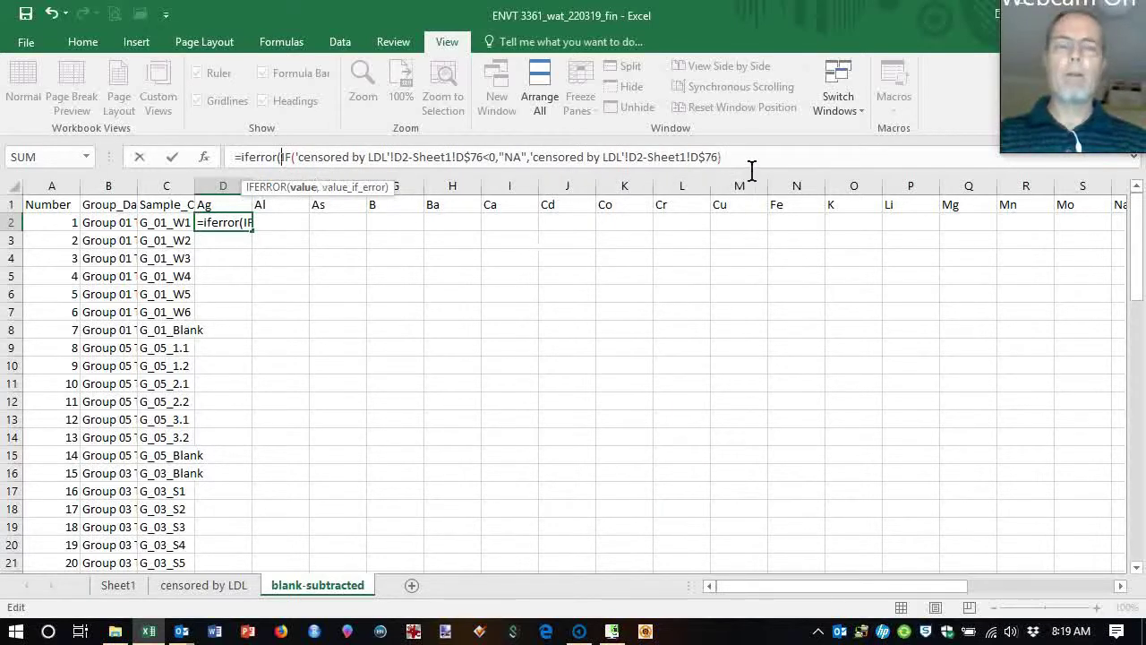
key("End")
type(",\"")
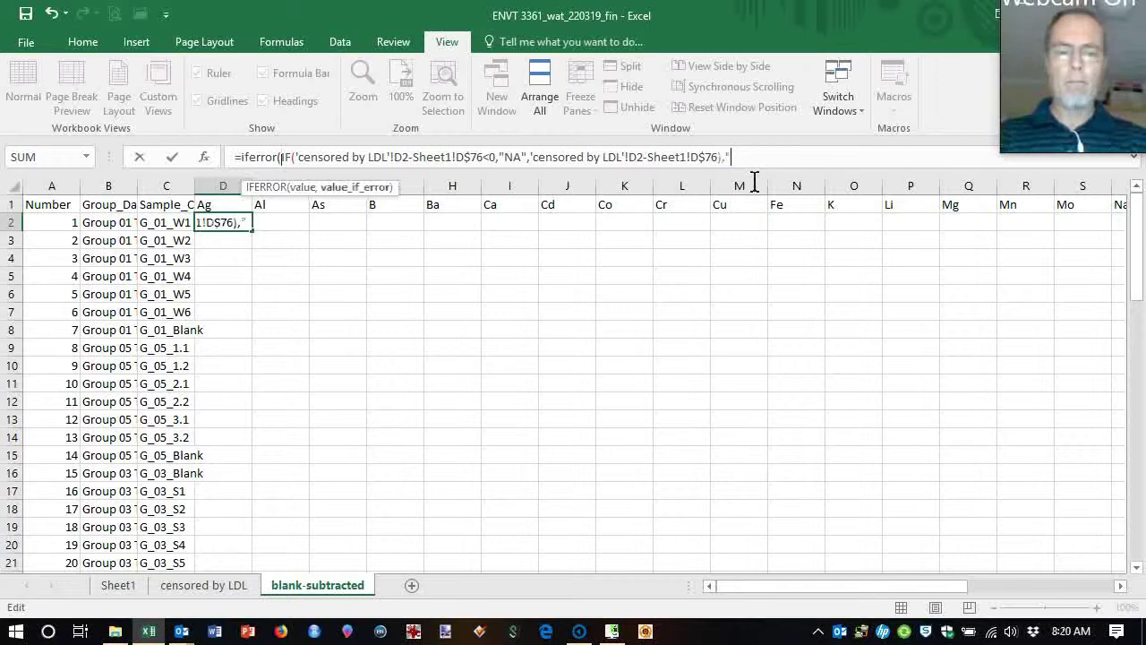
type("NA\")")
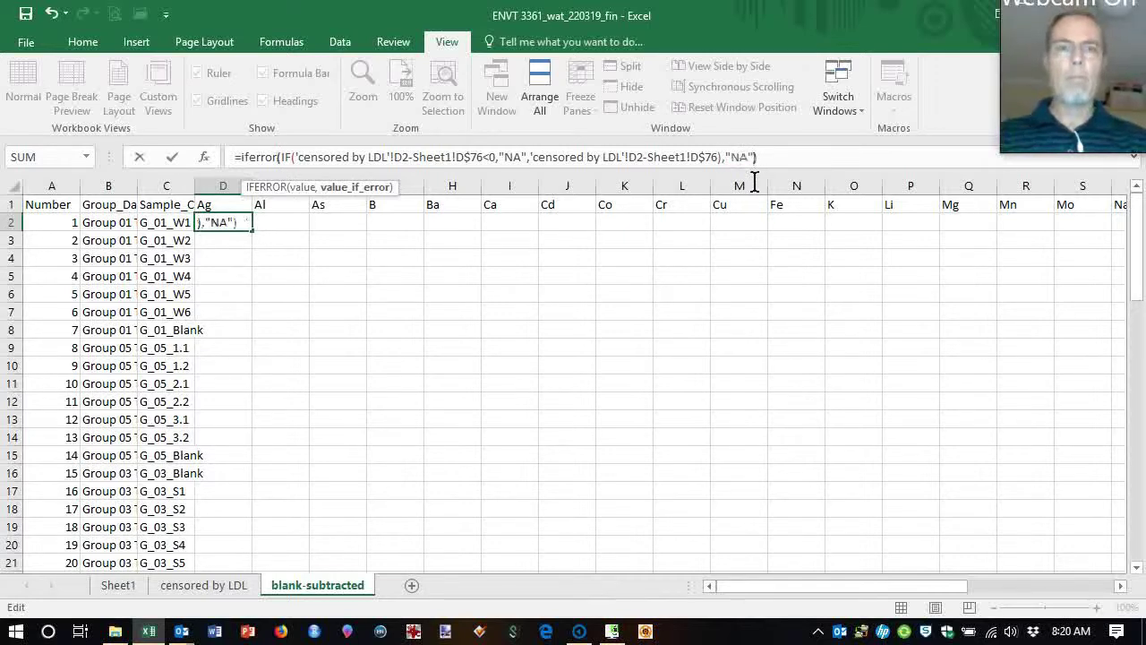
key("Return")
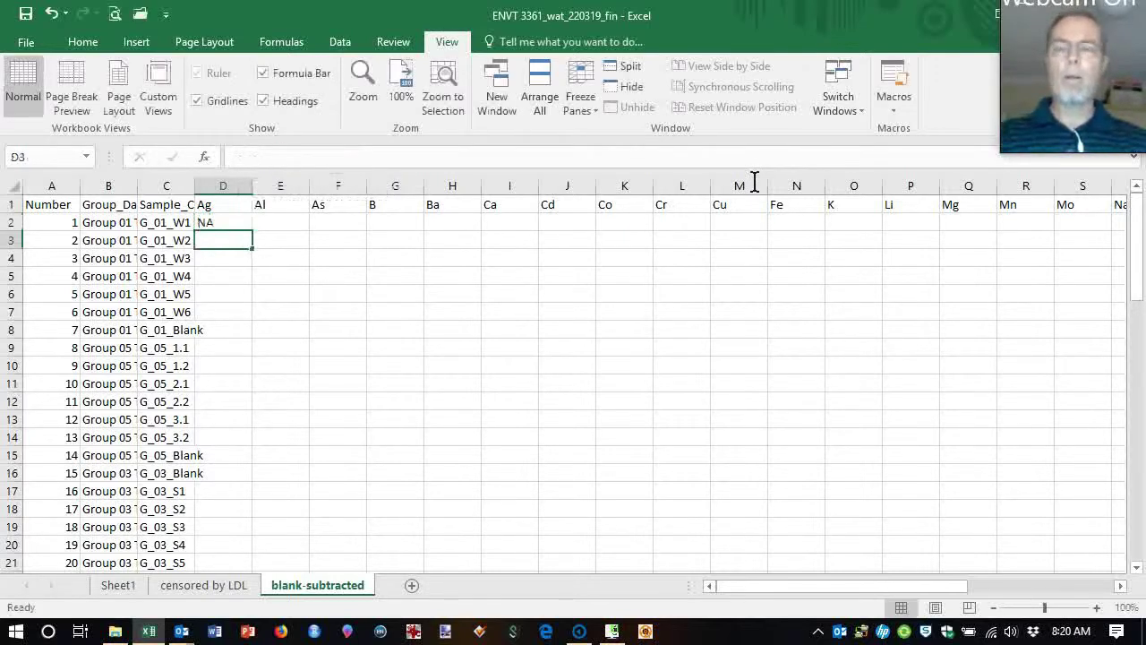
Fill the D2 formula down the Ag column to the last sample in row 71
left_click(216, 228)
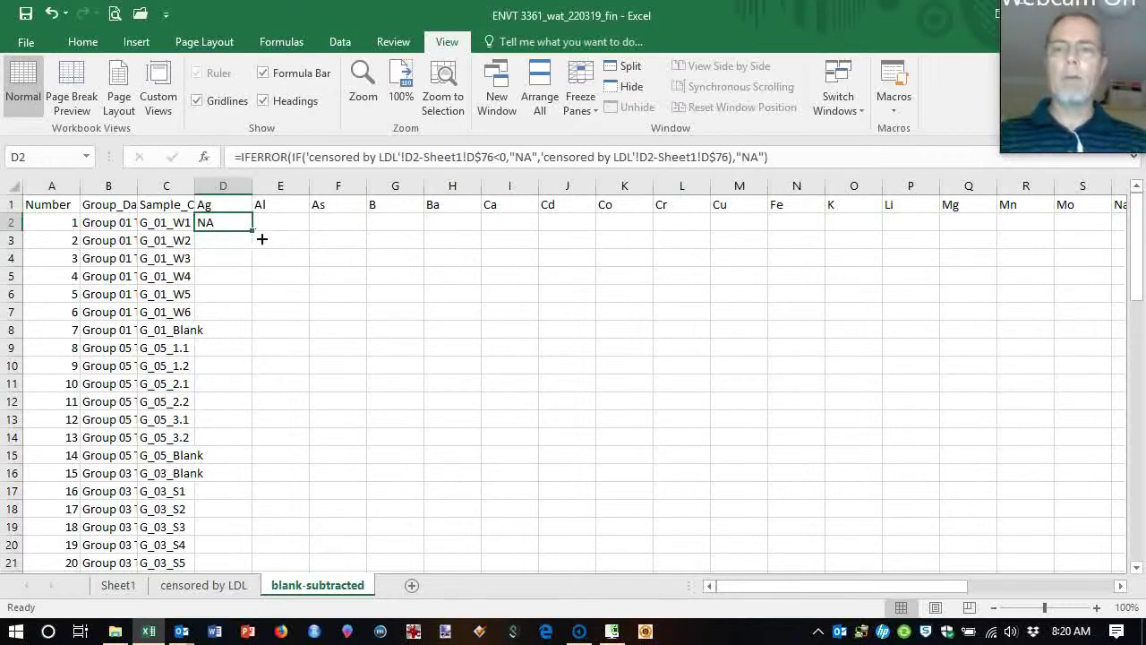
double_click(253, 232)
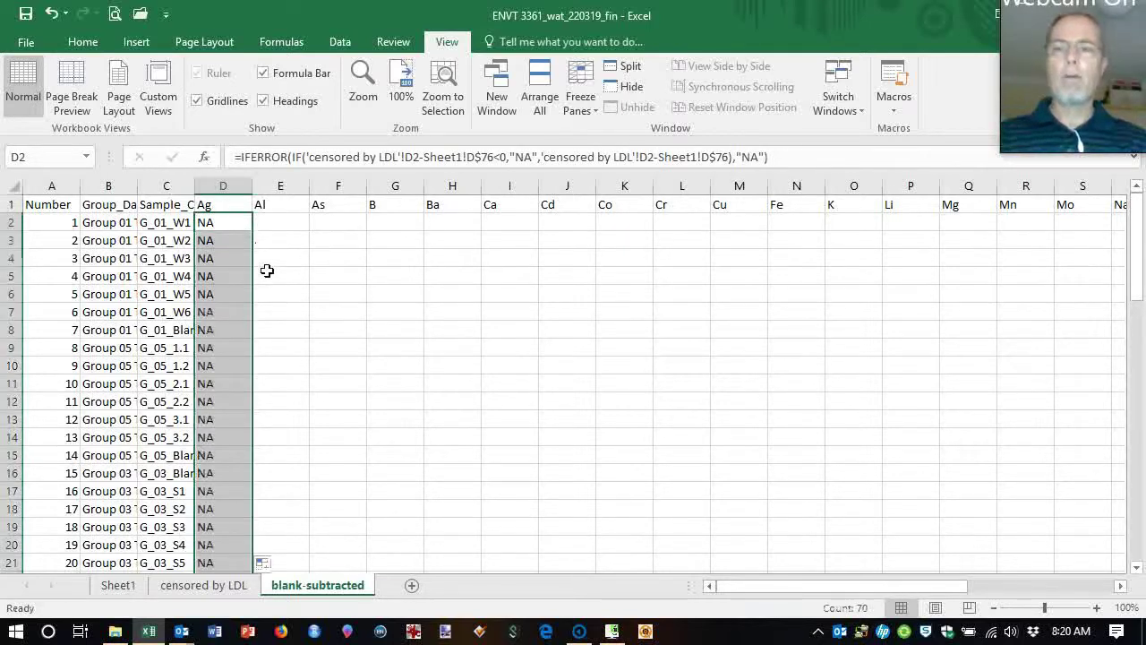
scroll(265, 269, "down", 9)
scroll(267, 284, "down", 9)
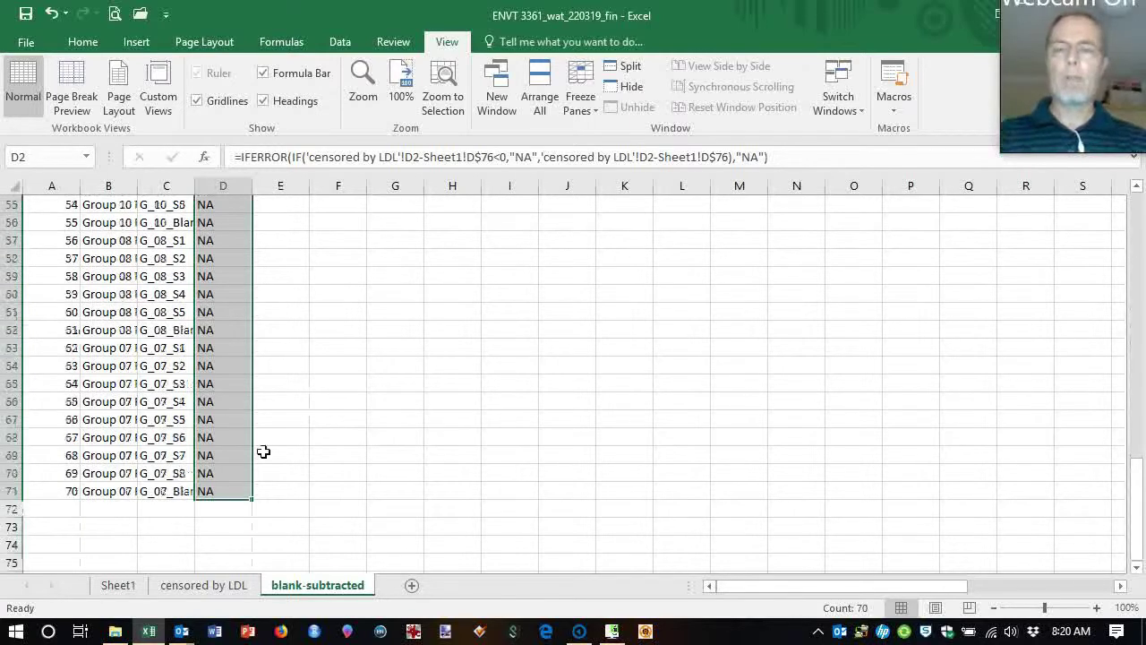
scroll(265, 500, "up", 18)
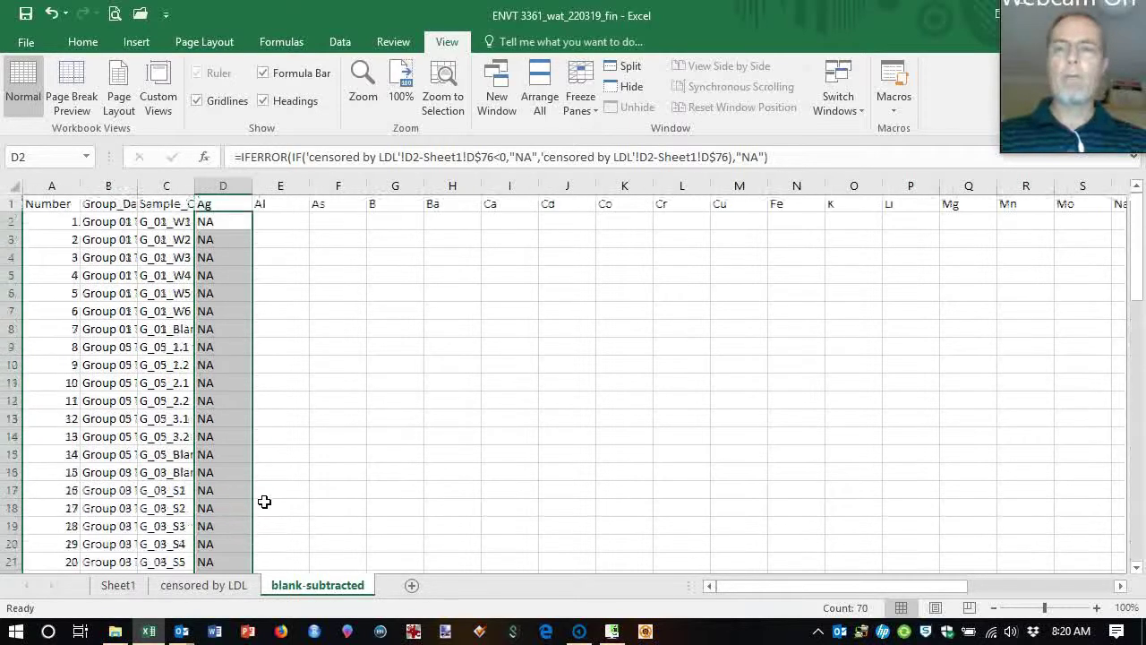
Freeze the top row of "blank-subtracted" so the element headers stay in view
left_click(222, 227)
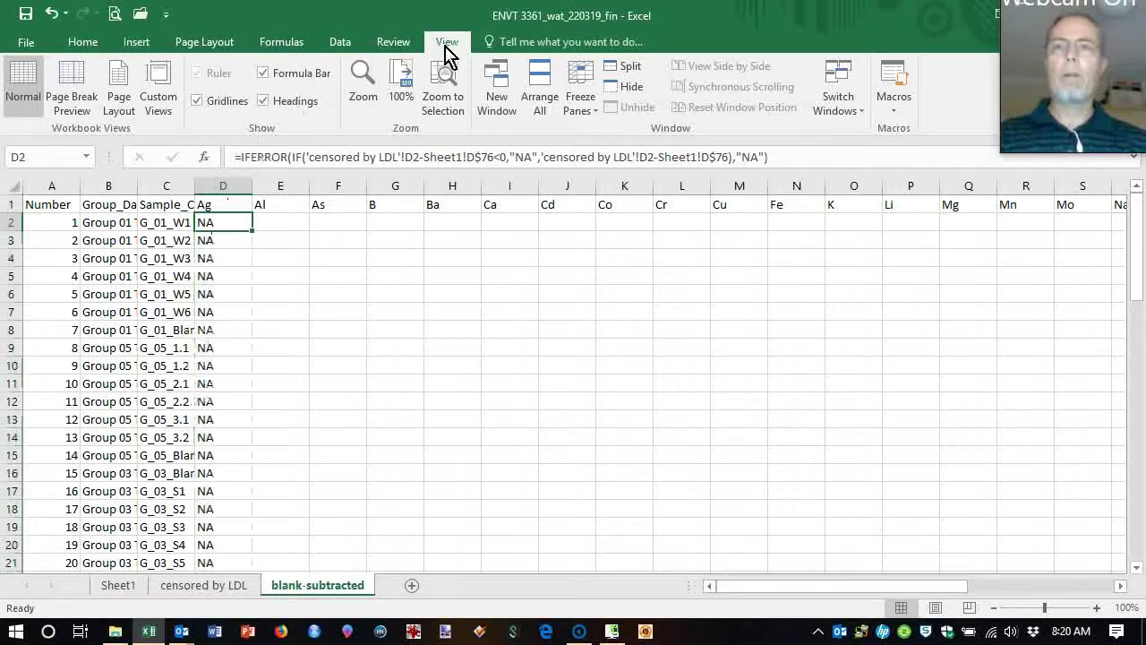
left_click(595, 111)
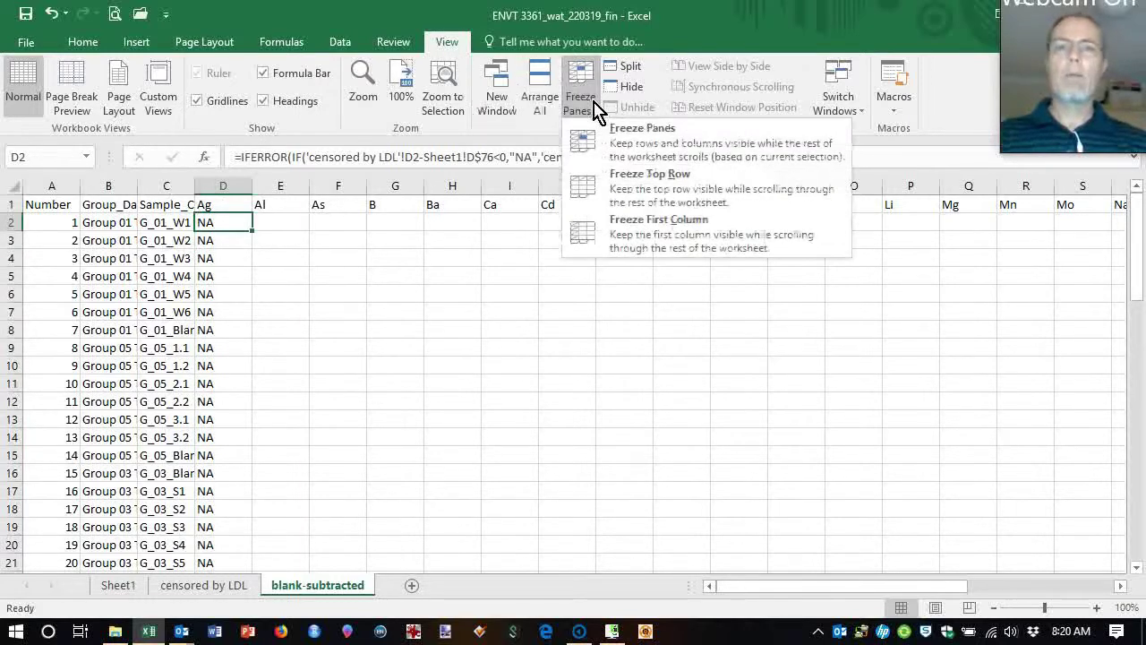
left_click(645, 186)
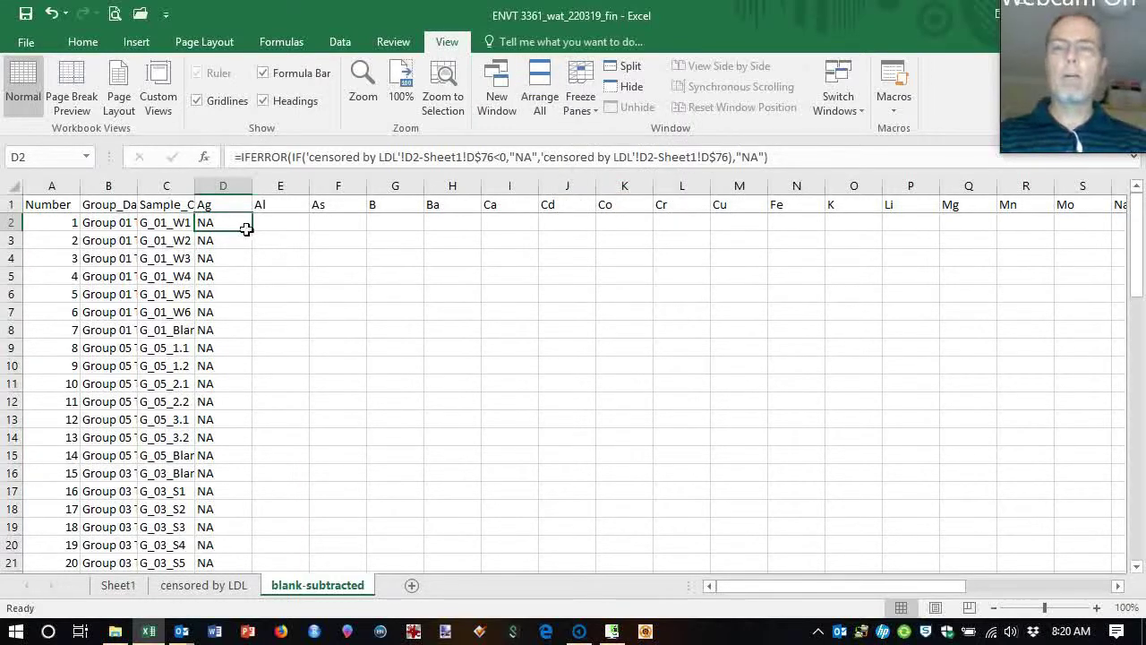
Fill the formulas in D2:D71 across all element columns to Zn in column AD, and check row 2 and the first blank's row
key("ctrl+shift+Down")
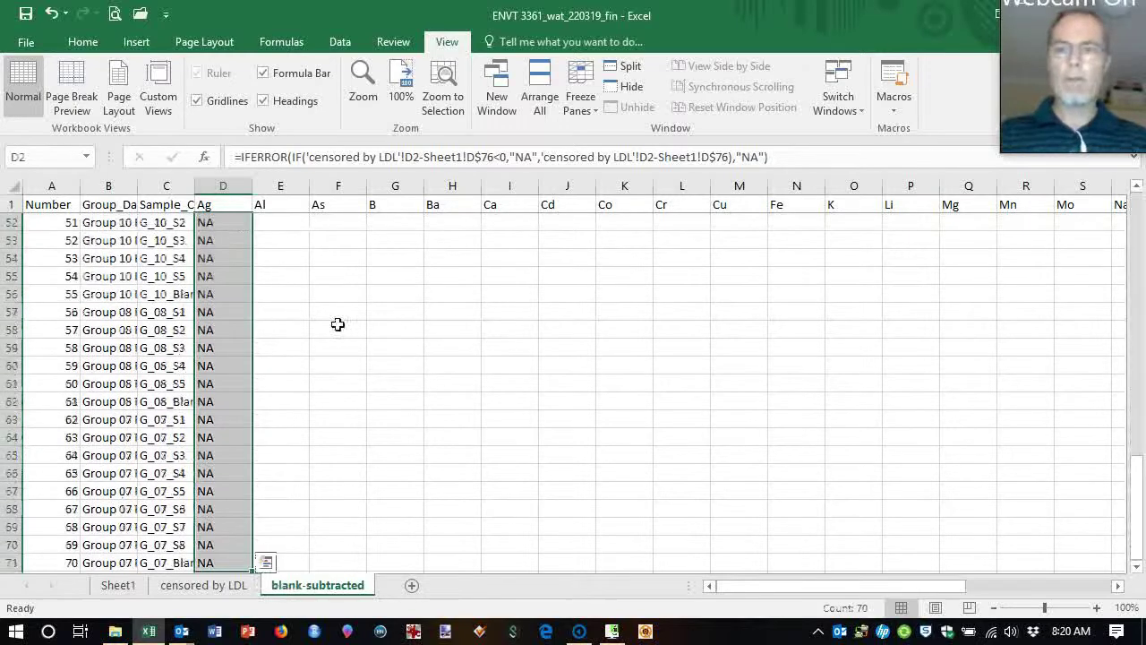
left_click_drag(258, 580, 992, 548)
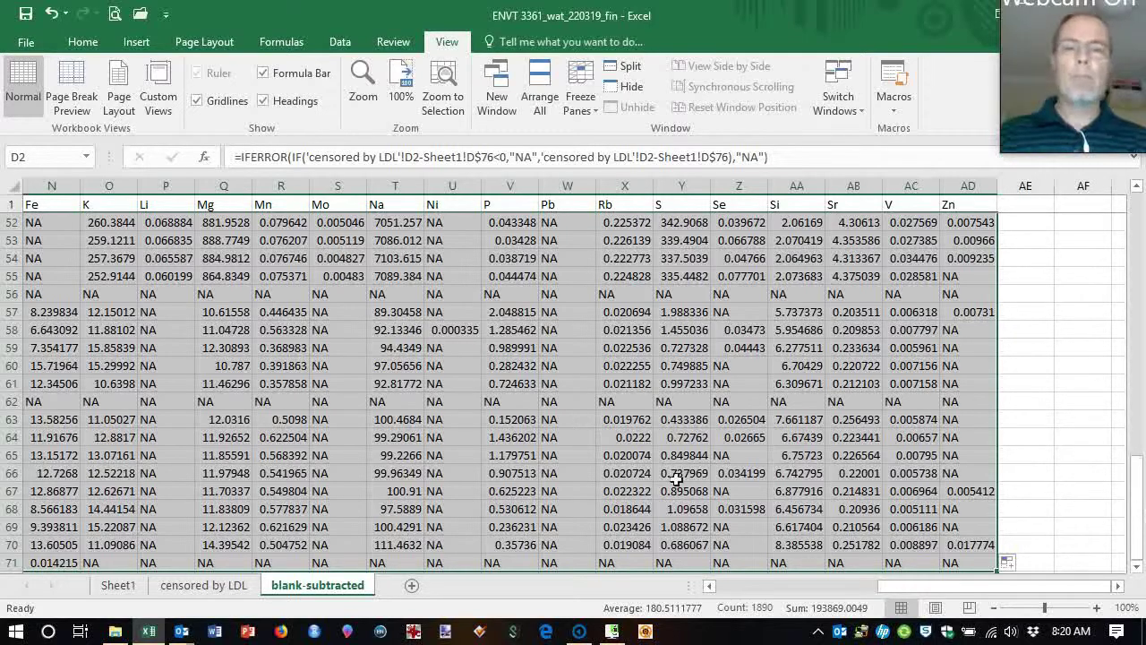
left_click_drag(1132, 511, 1142, 207)
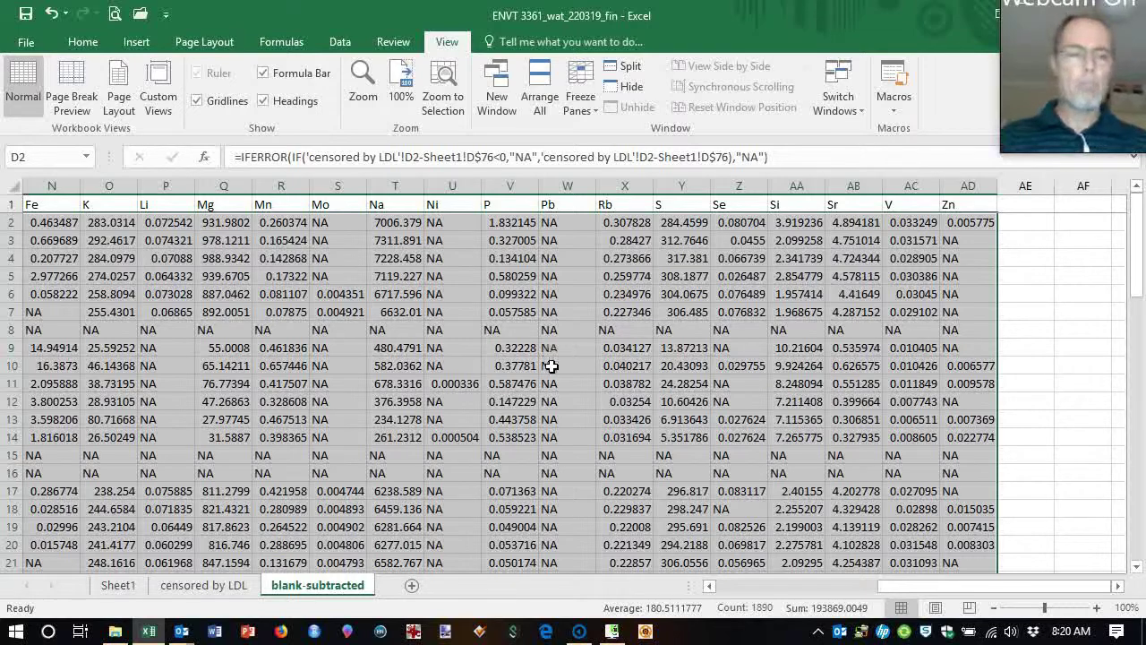
key("ctrl+Home")
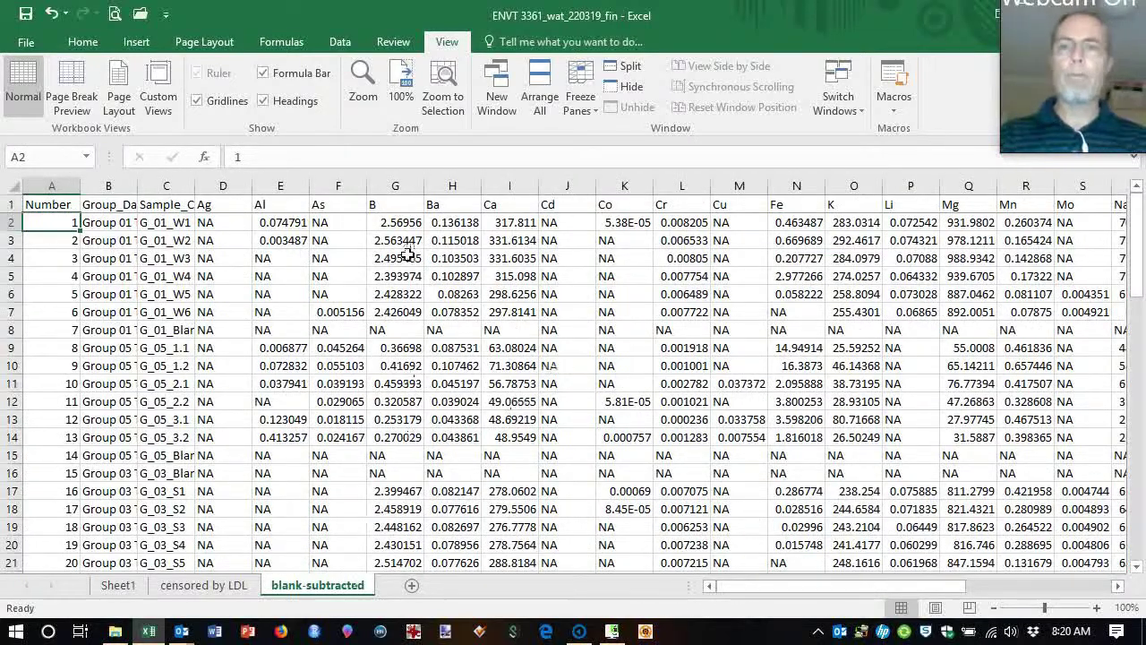
left_click(410, 222)
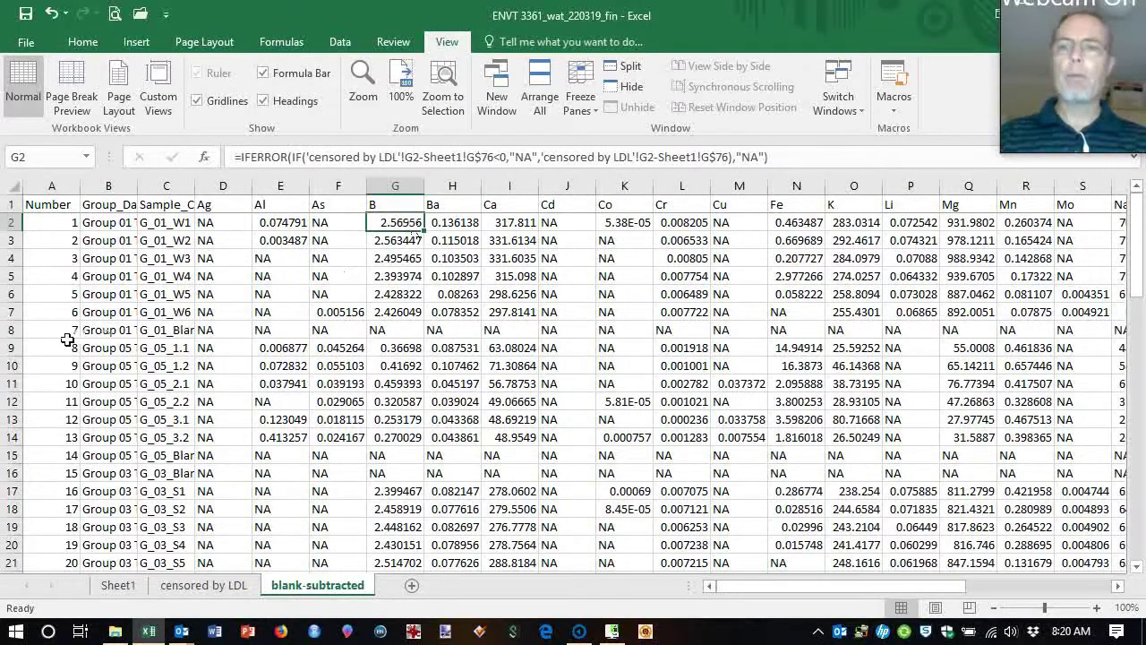
left_click(21, 330)
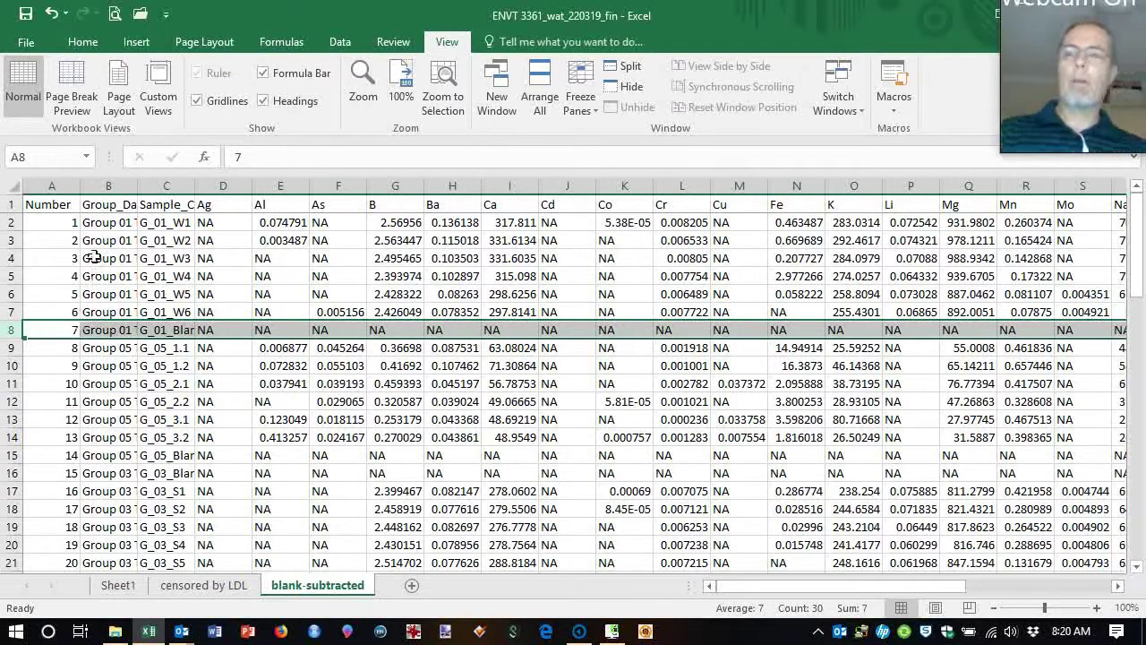
Copy the whole "blank-subtracted" table from A1 to AD71, including its headers
left_click(36, 213)
key("ctrl+shift+Right")
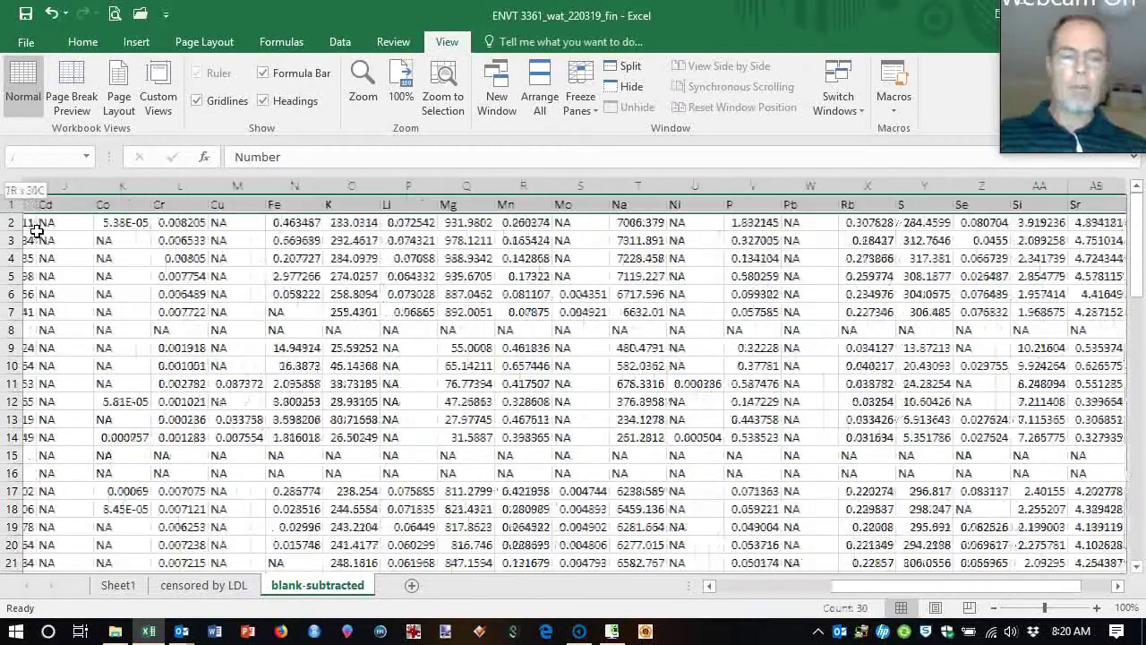
key("ctrl+shift+Down")
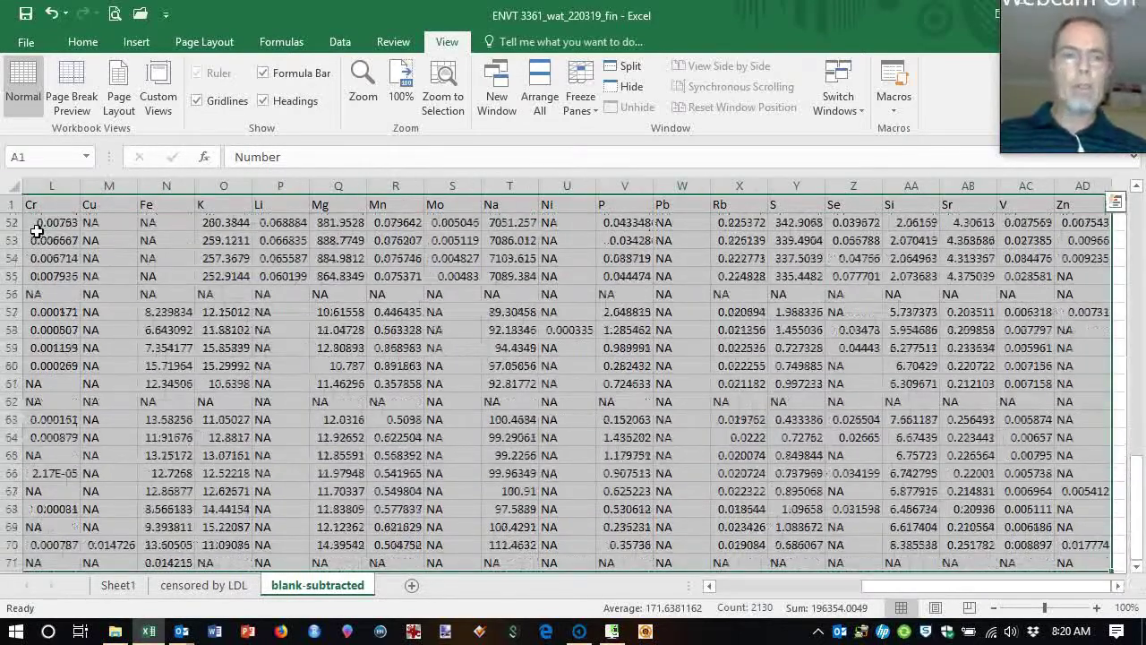
key("ctrl+c")
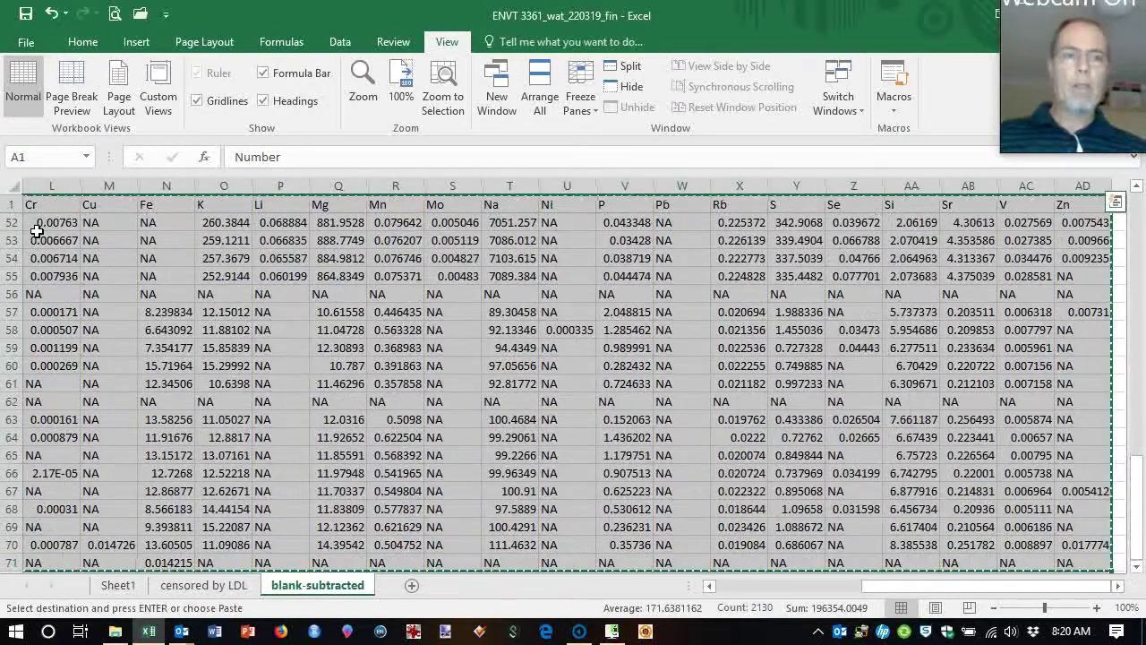
Add a new sheet after "blank-subtracted" and name it "data only"
left_click(411, 586)
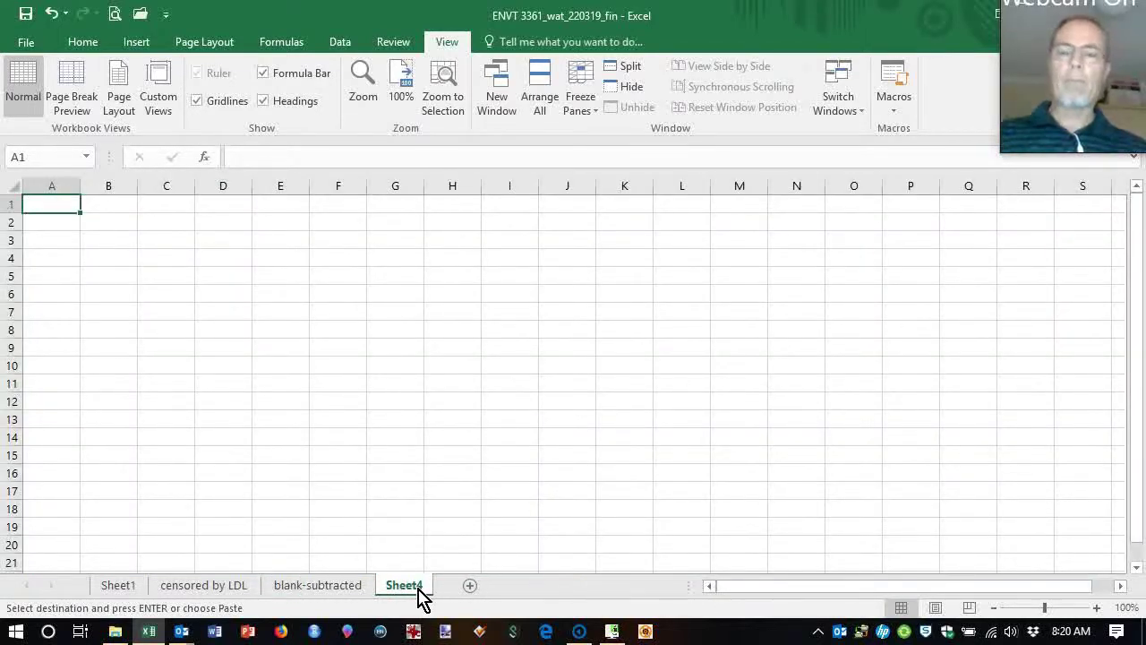
double_click(418, 587)
type("data only")
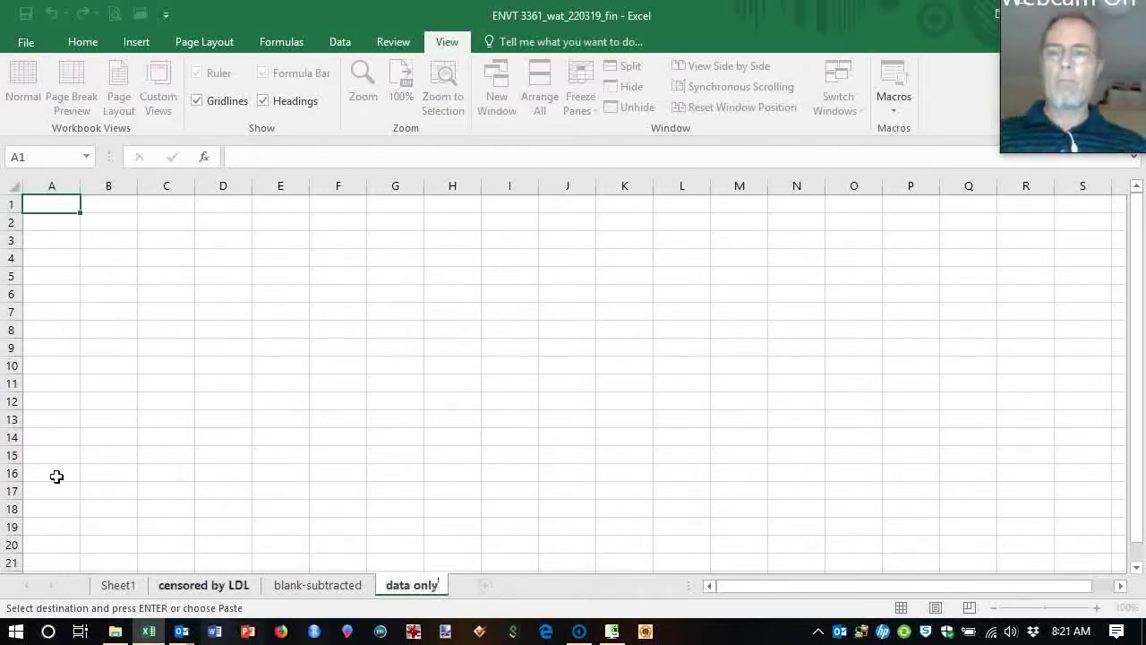
key("Return")
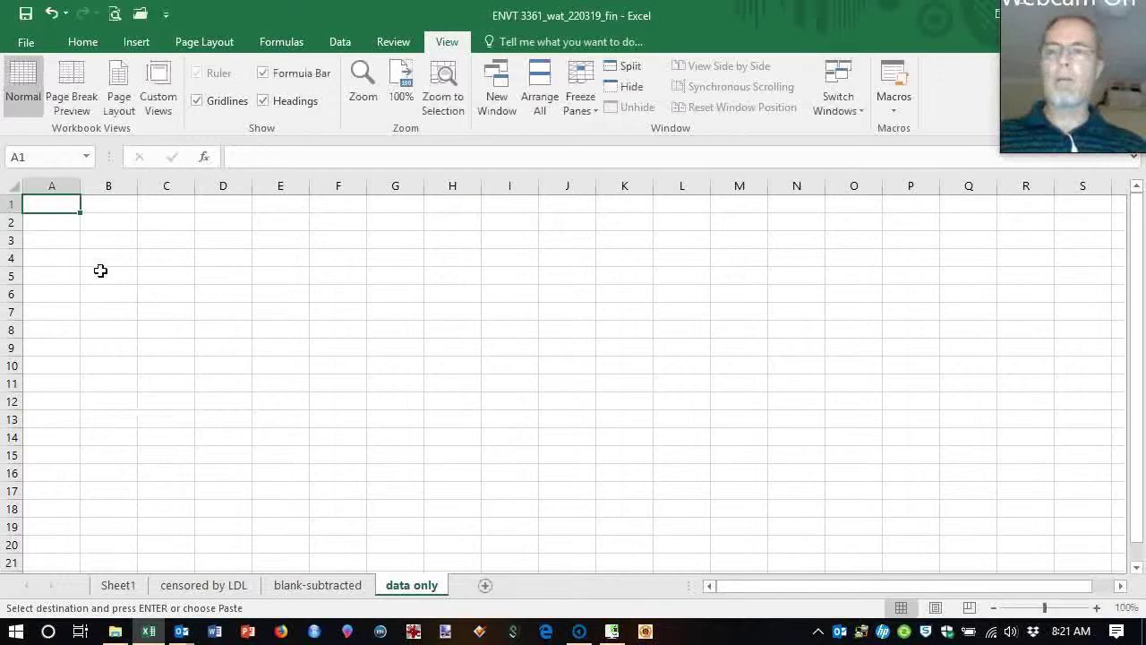
Paste the copied table as values only at A1 of "data only", and fit the Sample_Code column's width to its contents
right_click(63, 206)
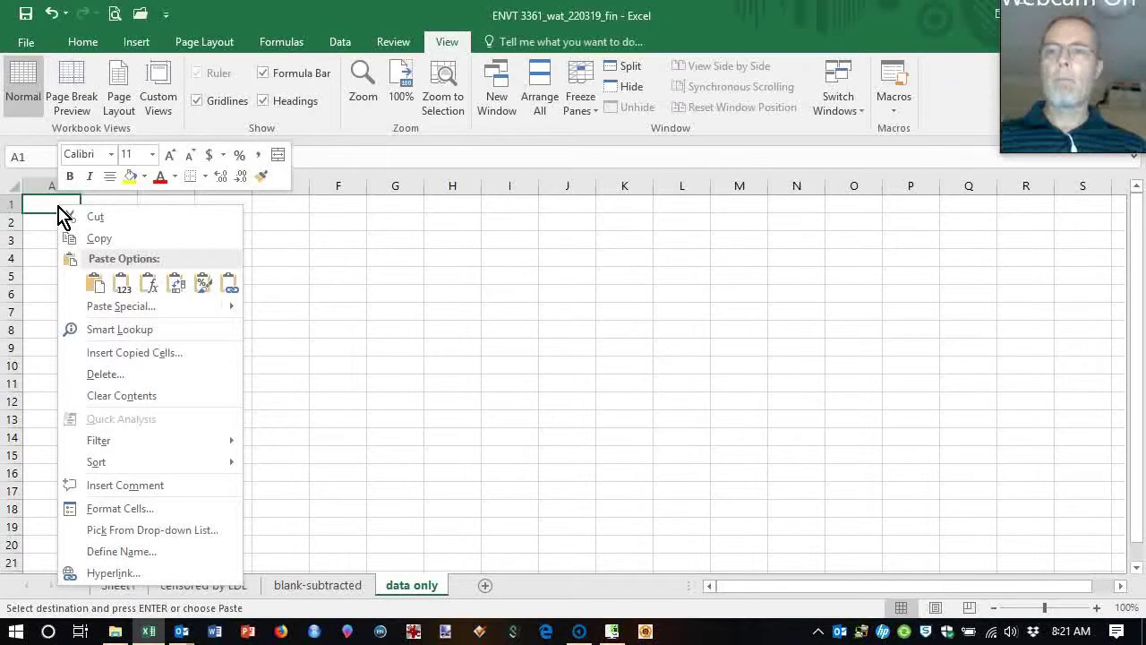
left_click(120, 284)
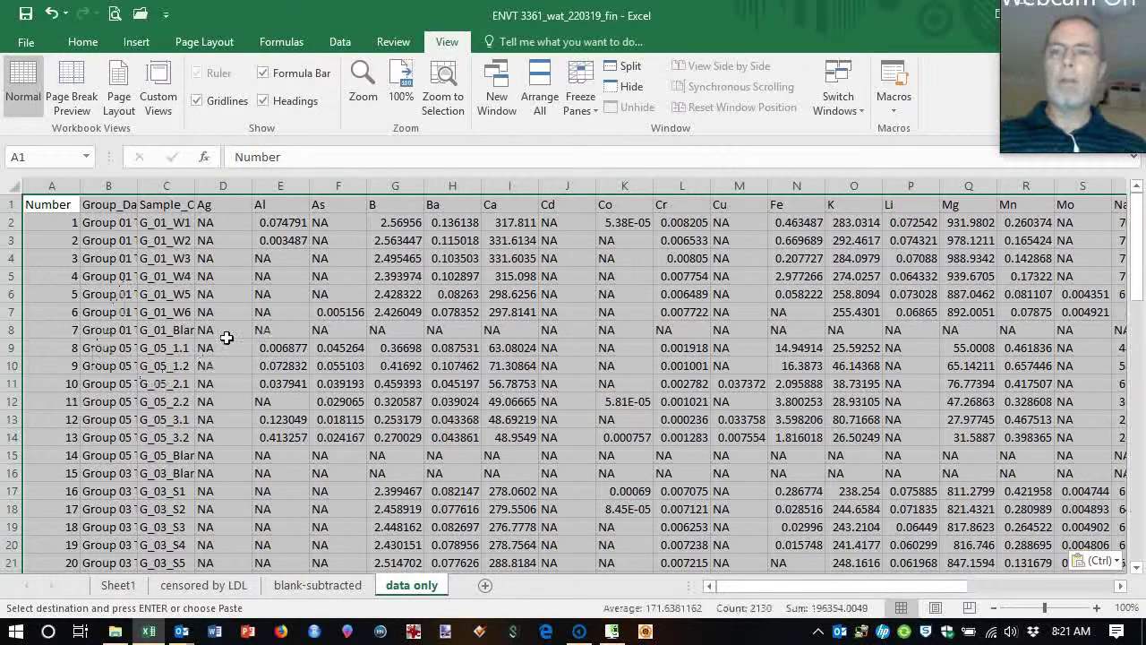
double_click(207, 193)
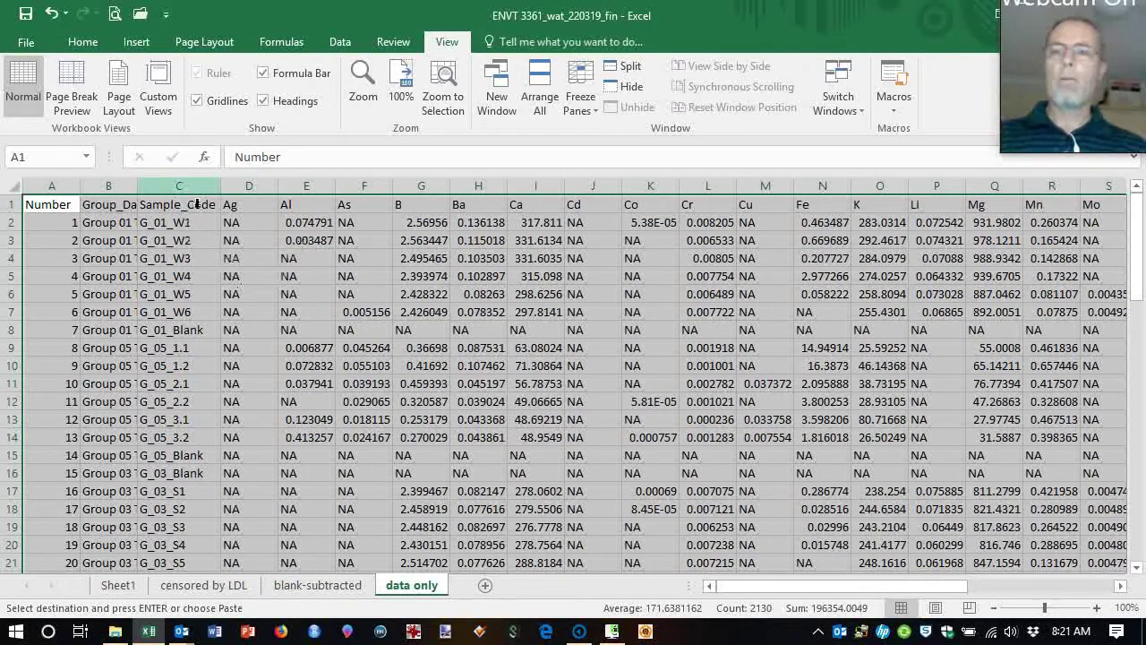
Highlight the cells in the Sample_Code column containing the text "blank" with Light Red Fill with Dark Red Text
left_click(188, 185)
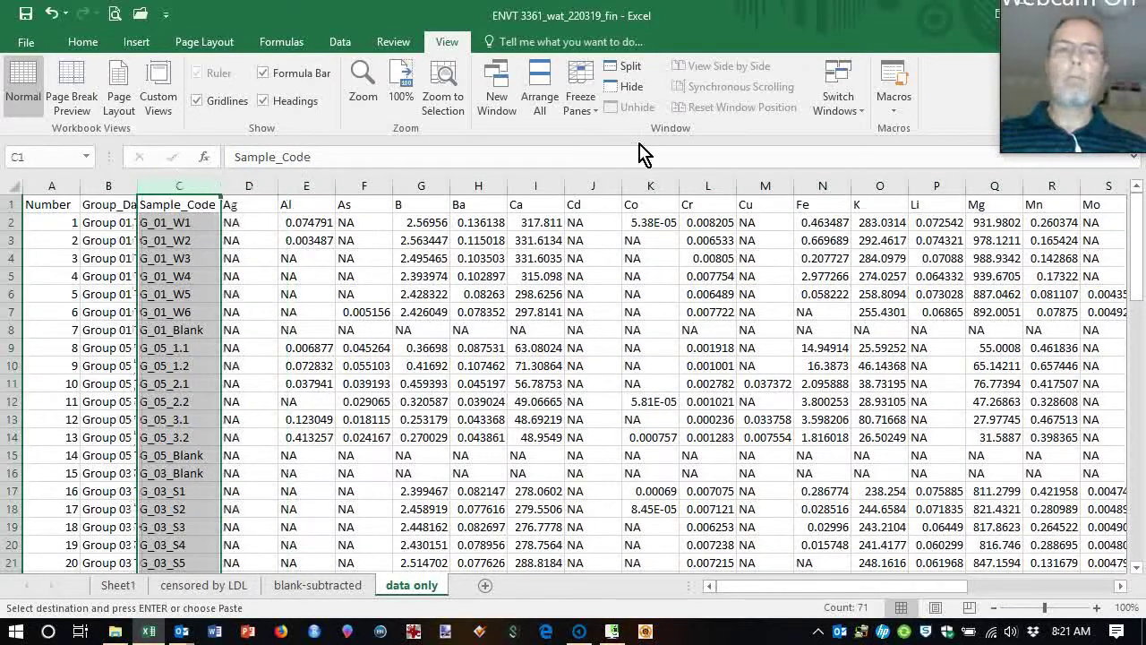
left_click(82, 43)
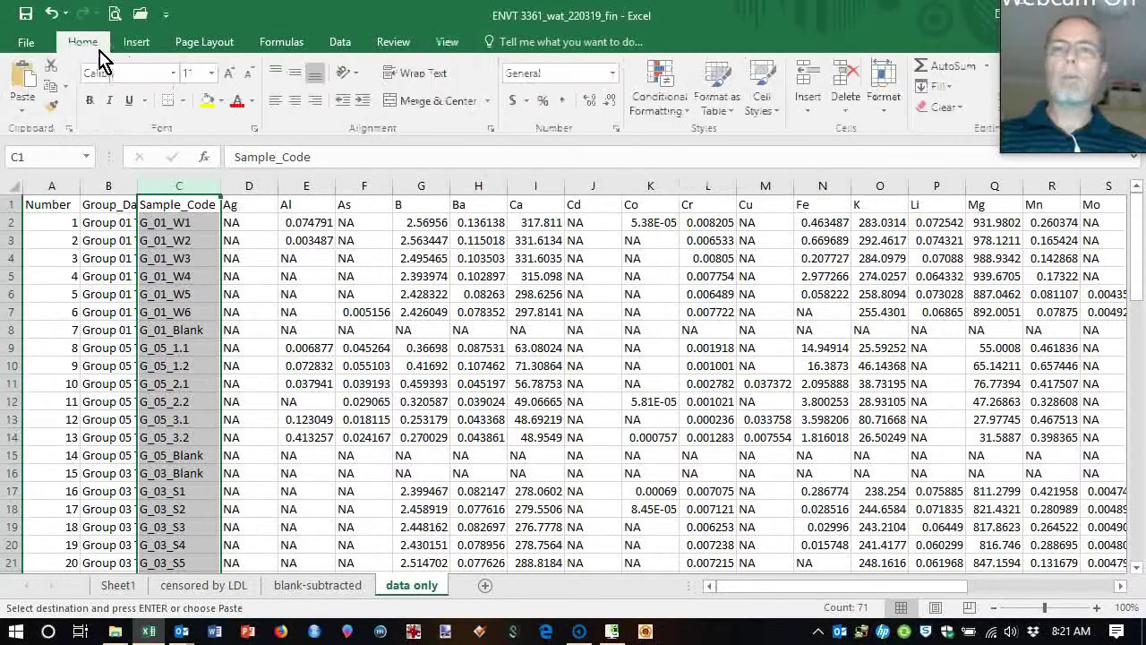
left_click(654, 114)
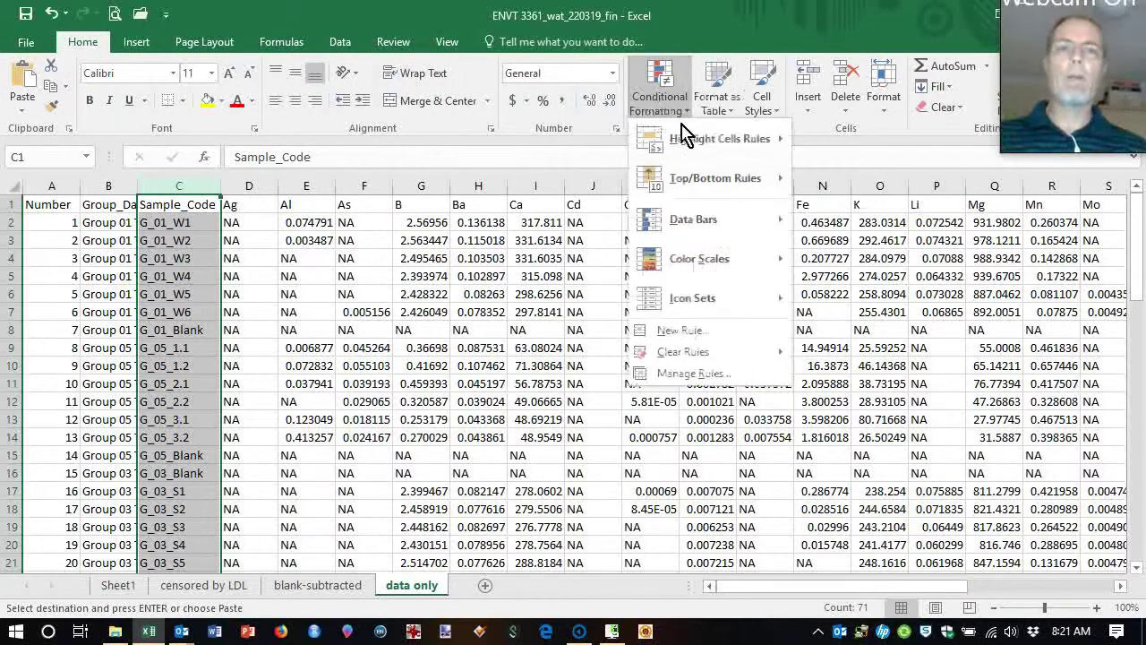
mouse_move(693, 140)
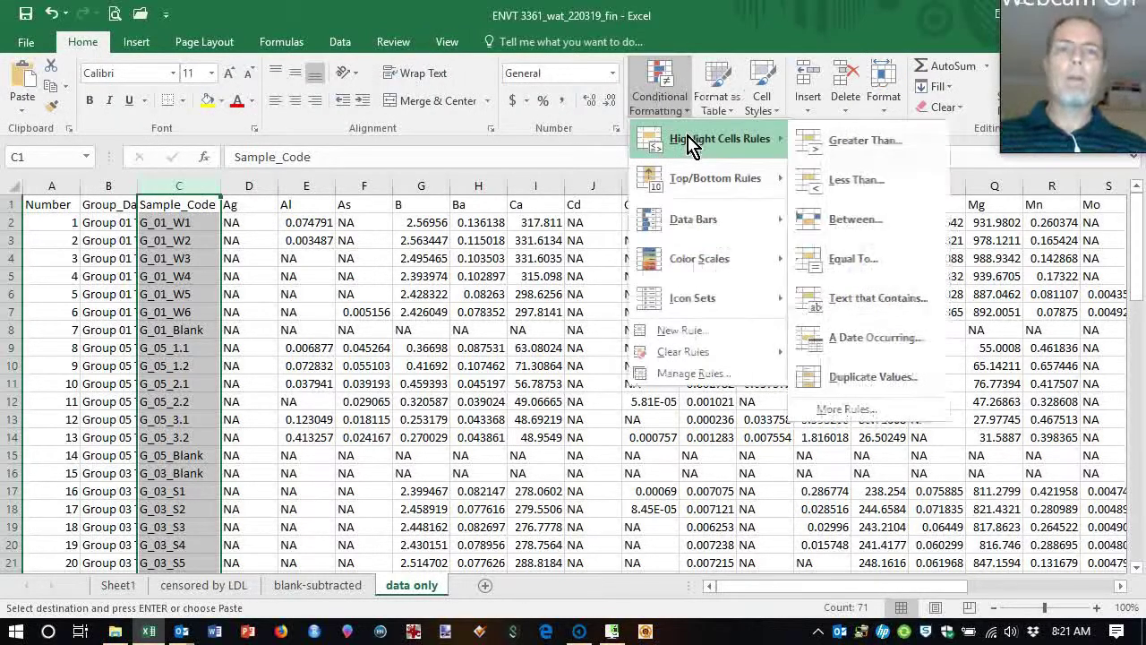
left_click(873, 300)
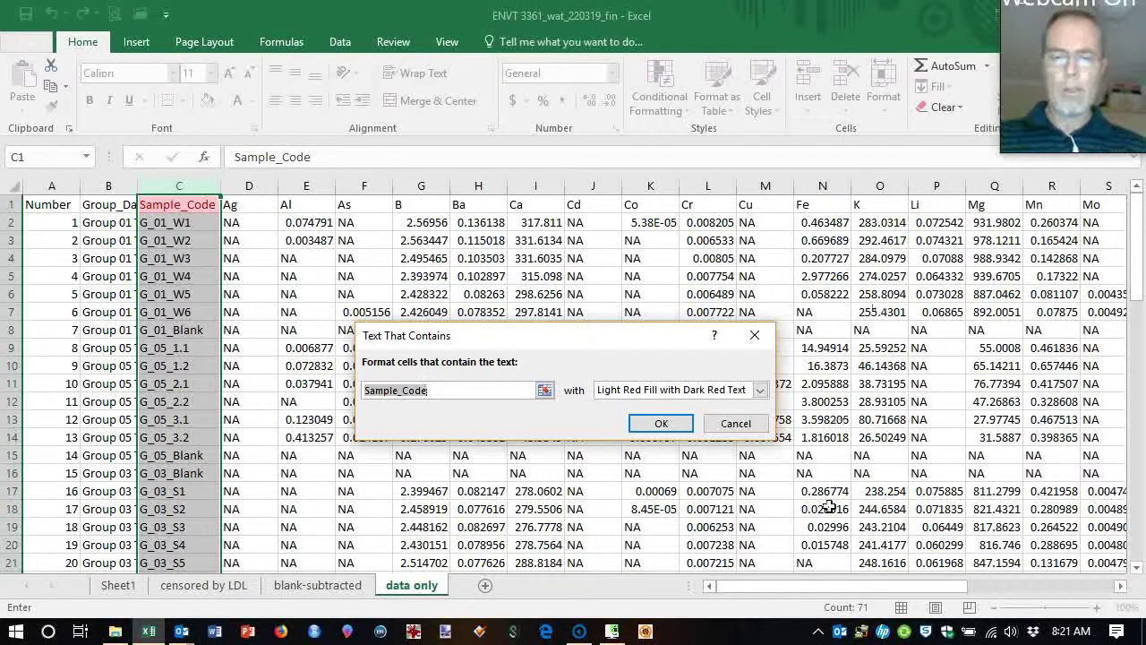
type("blank")
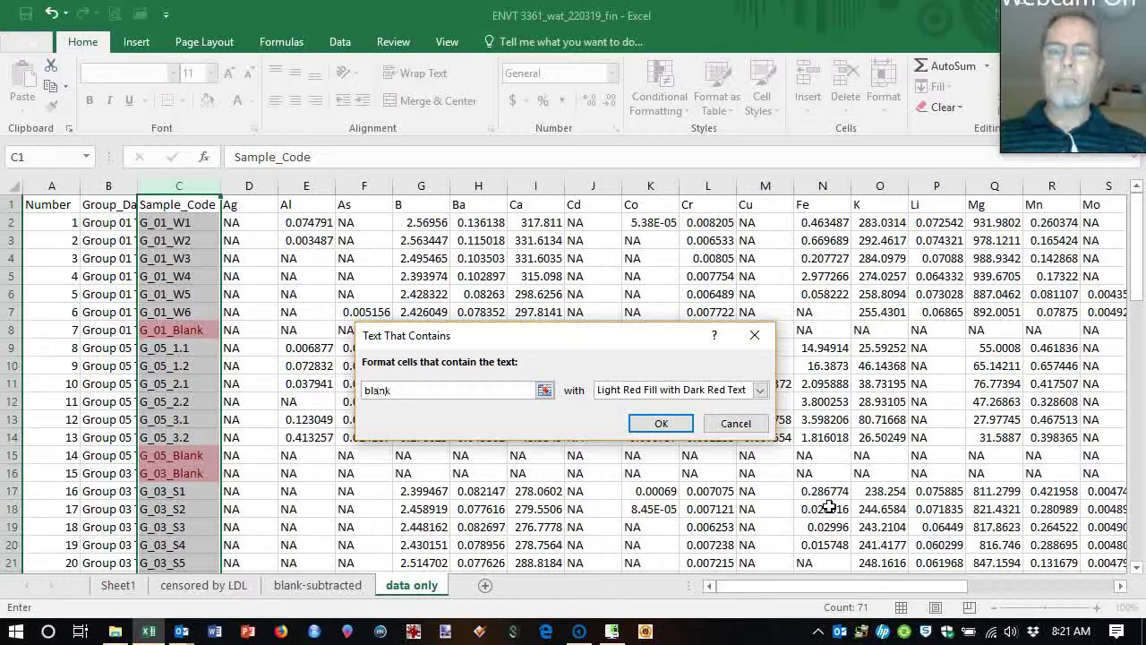
key("Return")
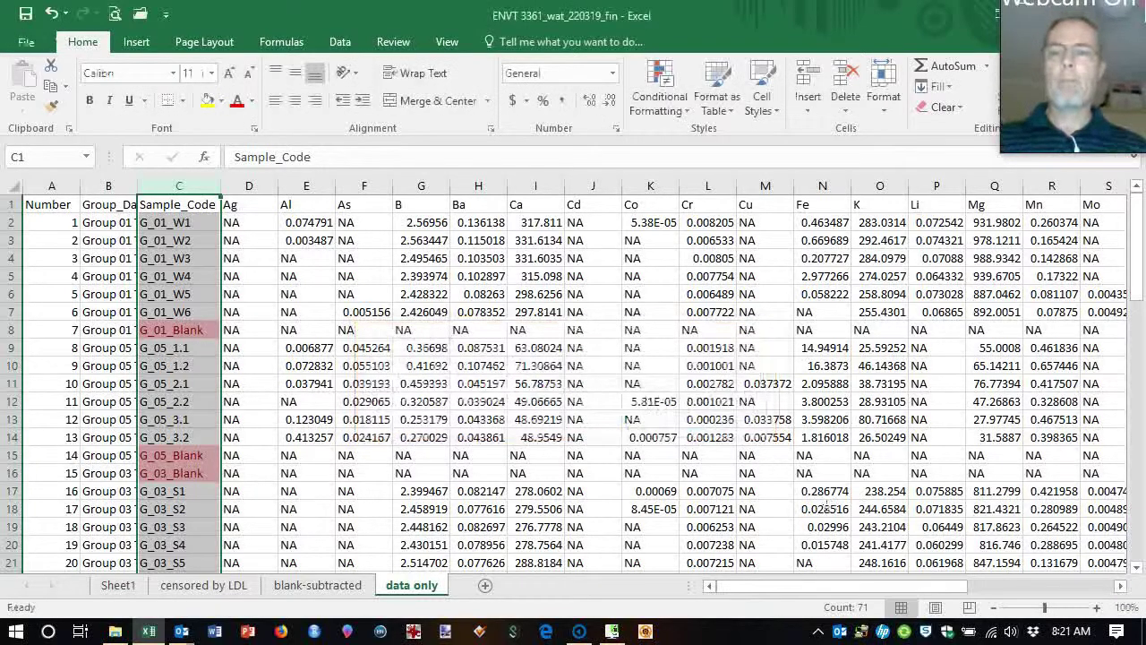
Delete the highlighted rows of G_01_Blank, G_05_Blank and G_03_Blank from the "data only" sheet
right_click(18, 331)
left_click(66, 481)
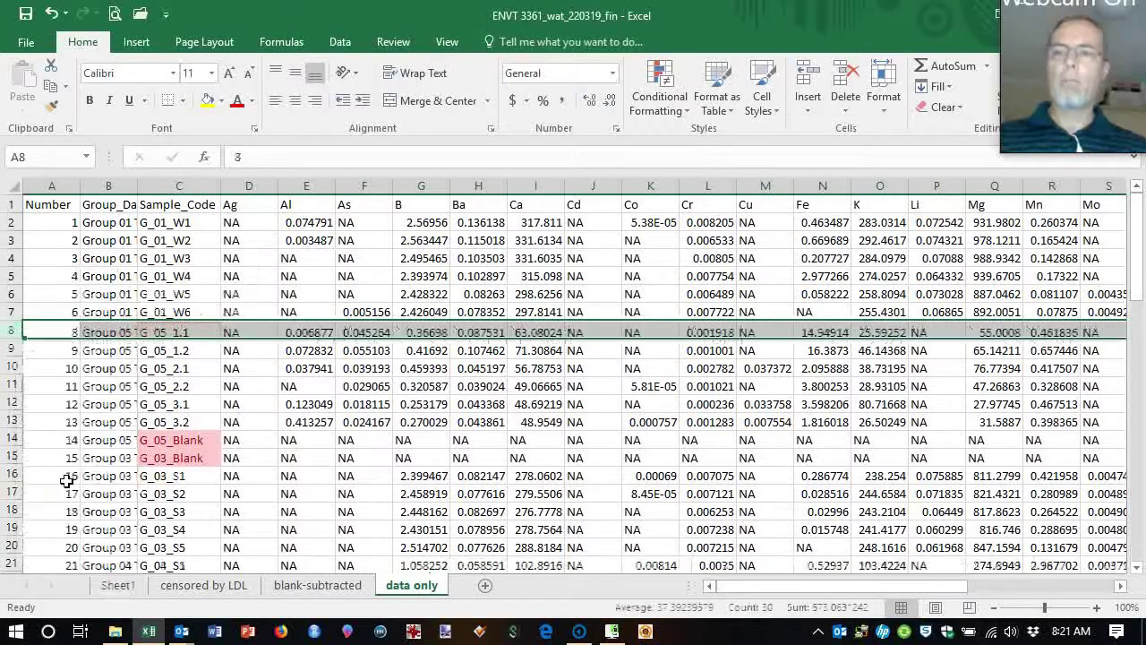
left_click_drag(18, 439, 20, 456)
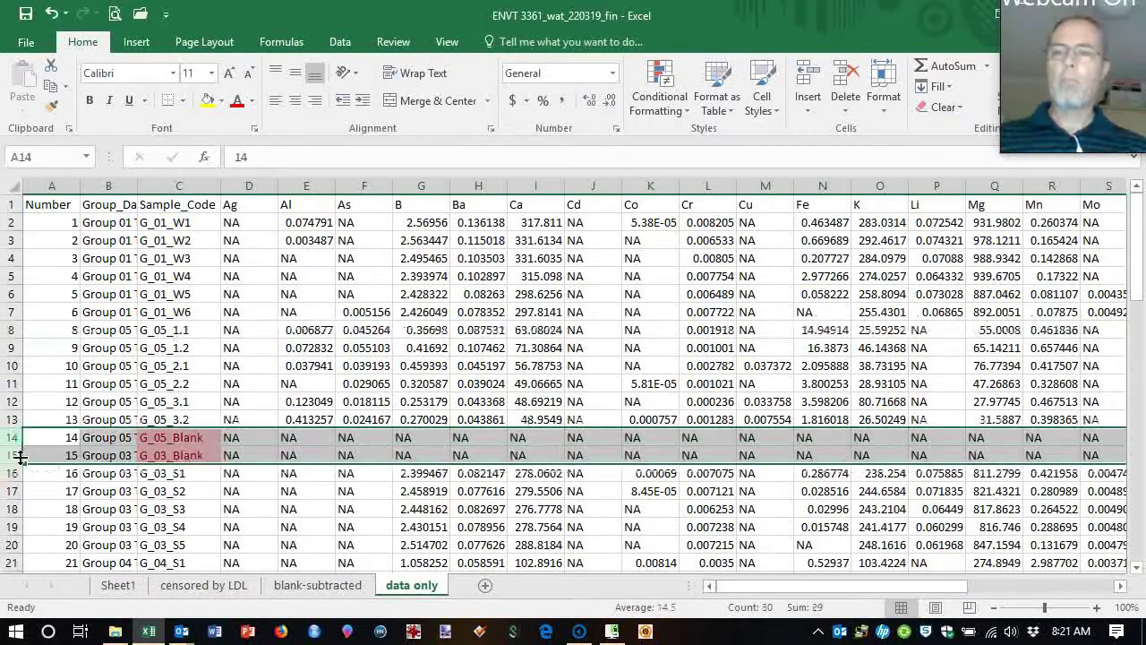
right_click(20, 457)
left_click(65, 331)
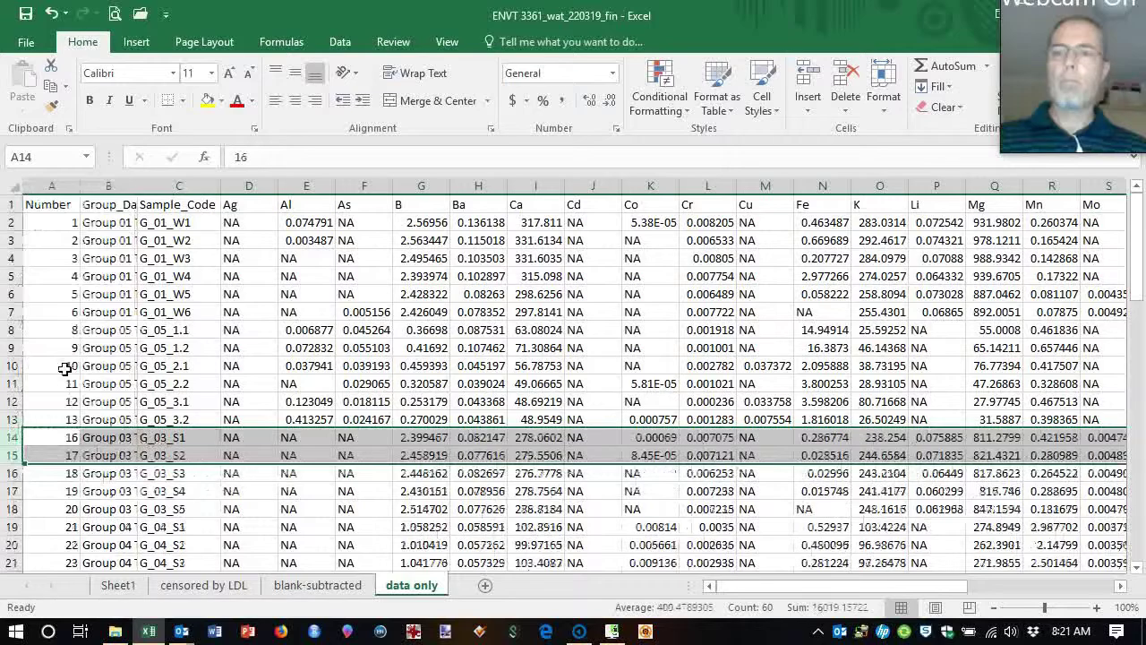
Delete the highlighted G_04_Blank and G_02_Blank rows
scroll(63, 371, "down", 5)
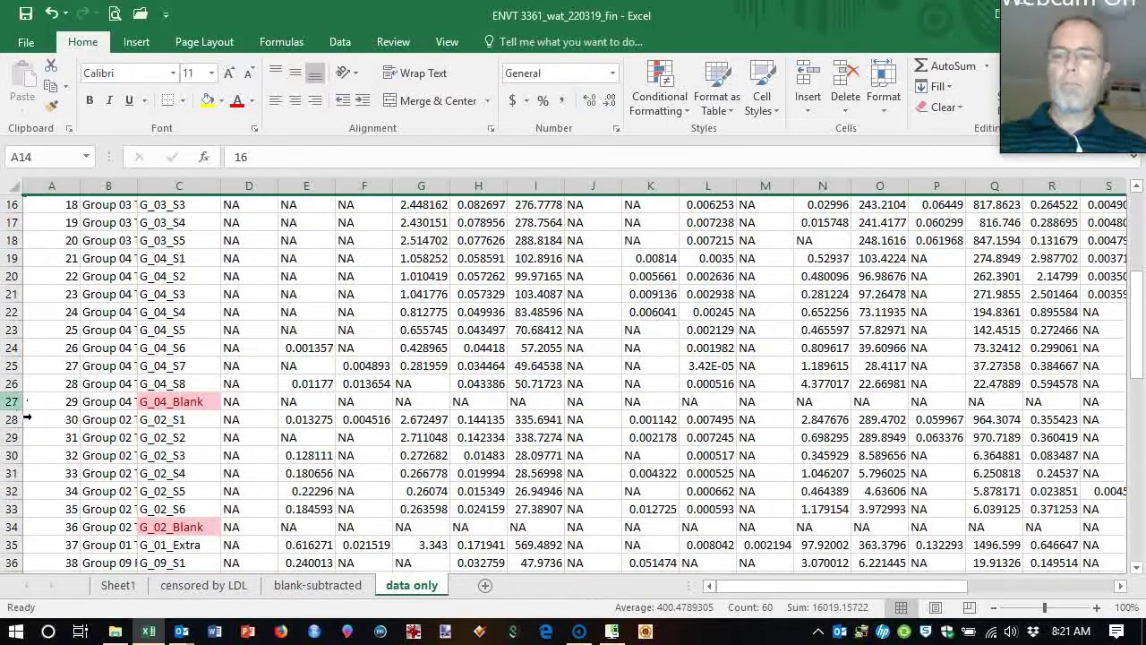
right_click(13, 402)
key("d")
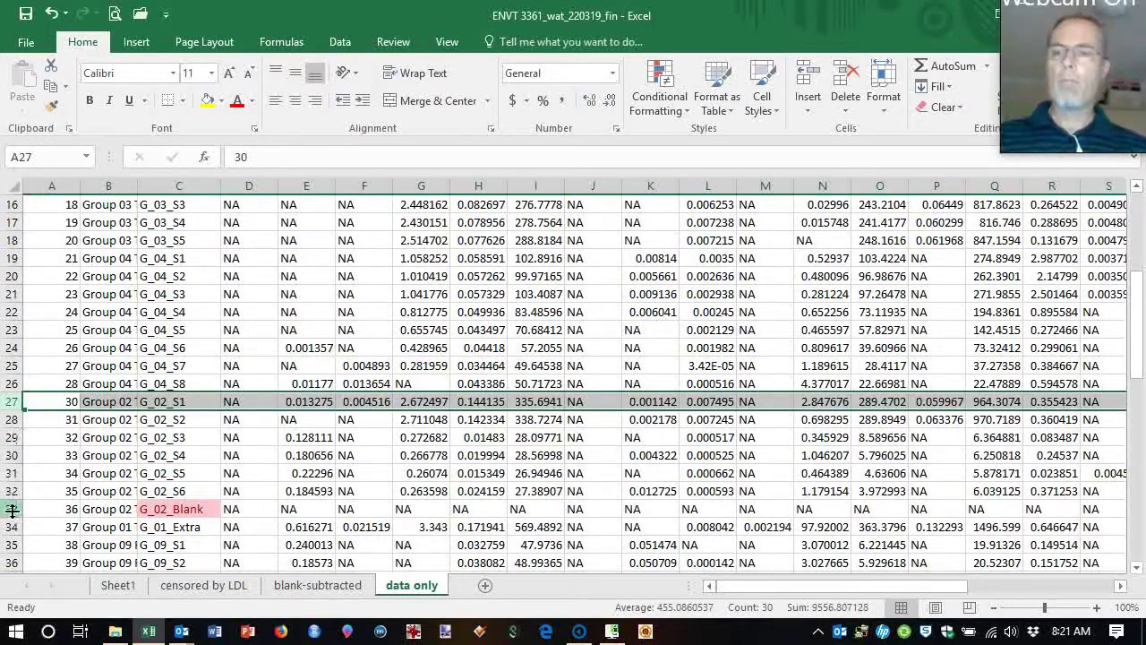
right_click(13, 508)
key("d")
Delete the highlighted G_09_Blank and G_06_Blank rows
scroll(18, 488, "down", 3)
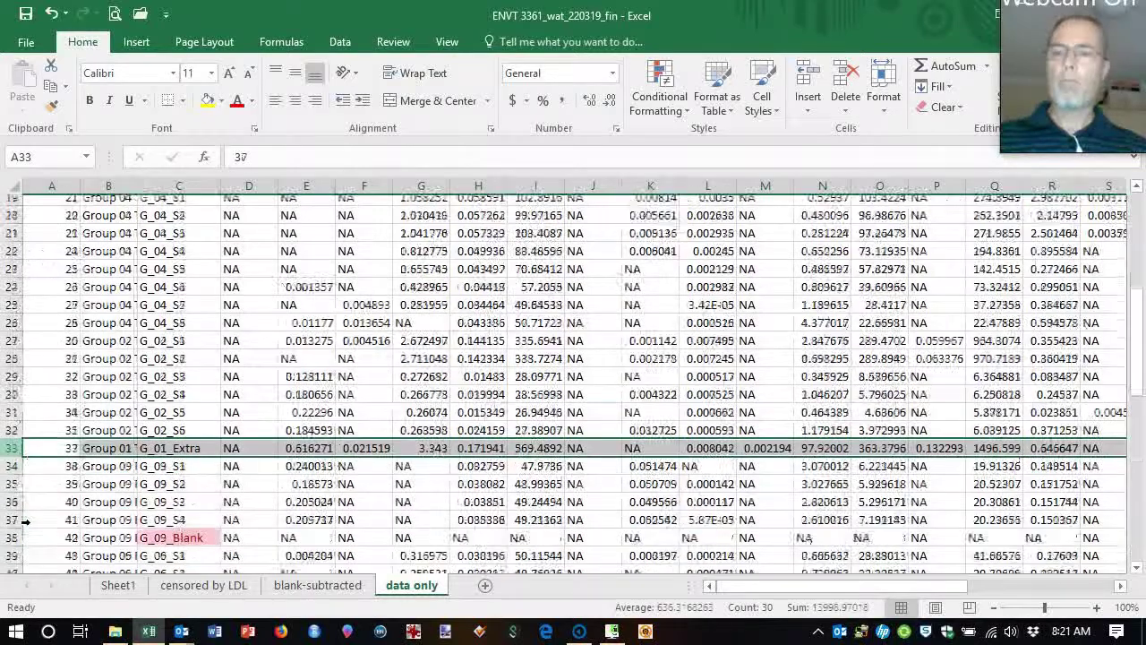
right_click(13, 437)
key("d")
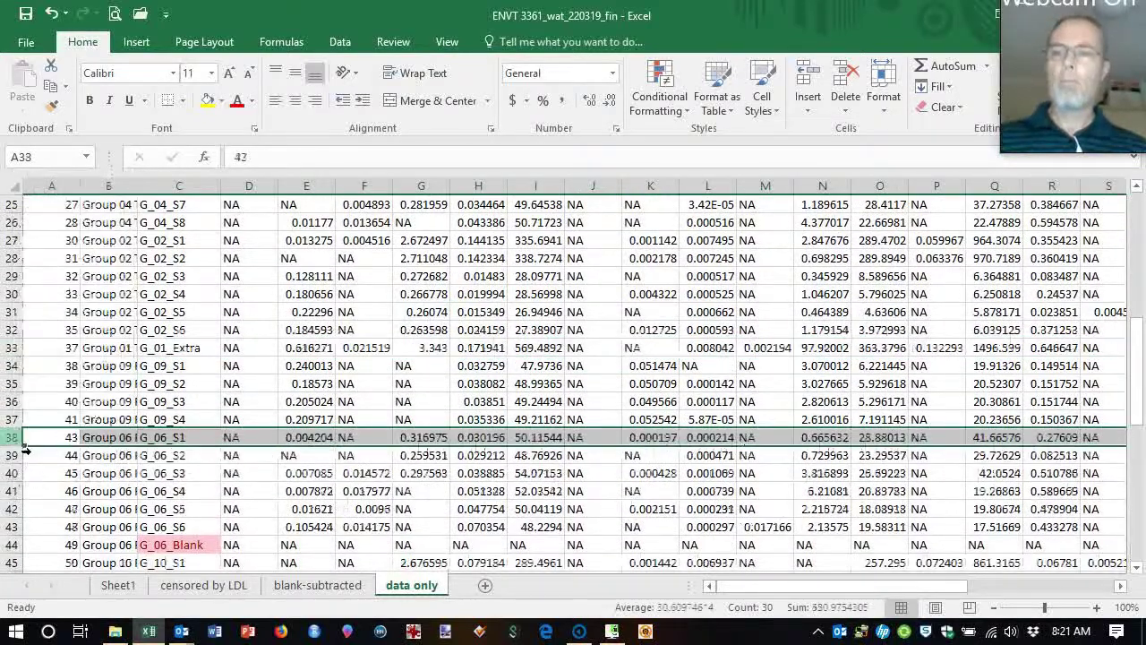
right_click(12, 545)
key("d")
Delete the remaining highlighted blank rows, G_10_Blank, G_08_Blank and G_07_Blank, and return to the start of the table
scroll(18, 385, "down", 5)
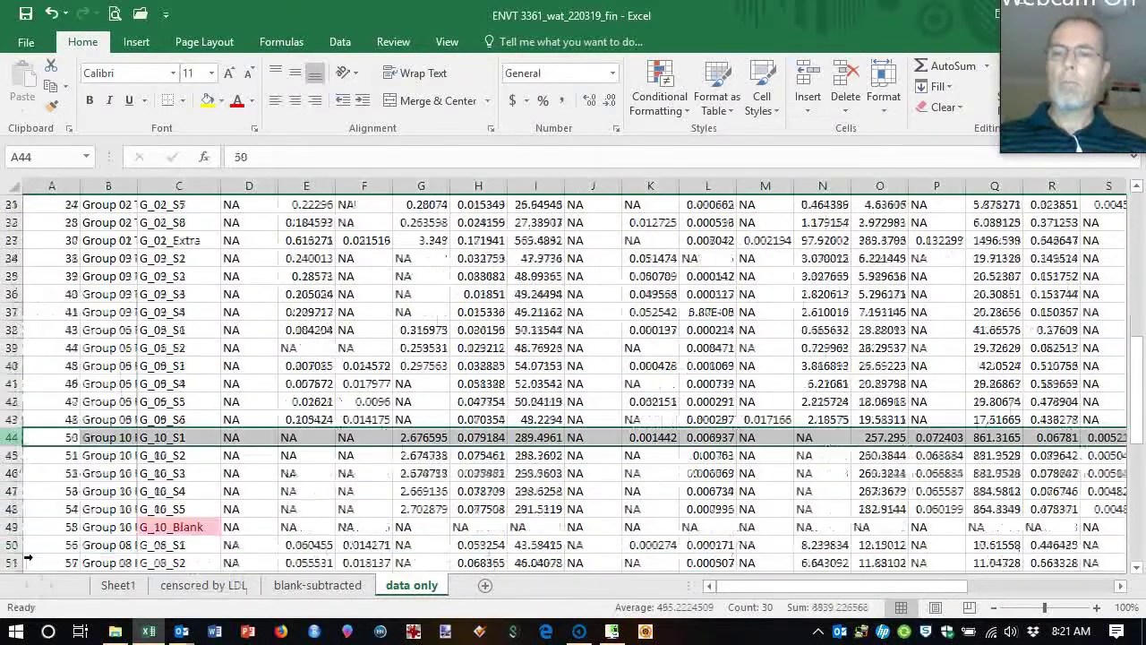
right_click(14, 365)
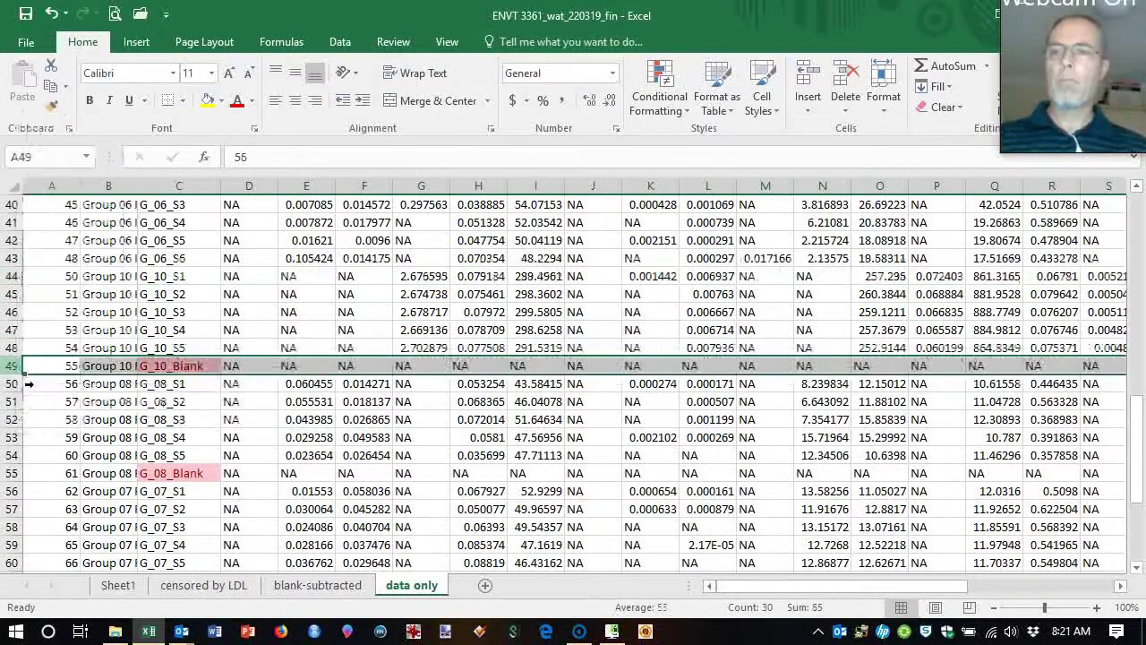
key("d")
right_click(12, 455)
key("d")
scroll(18, 466, "down", 2)
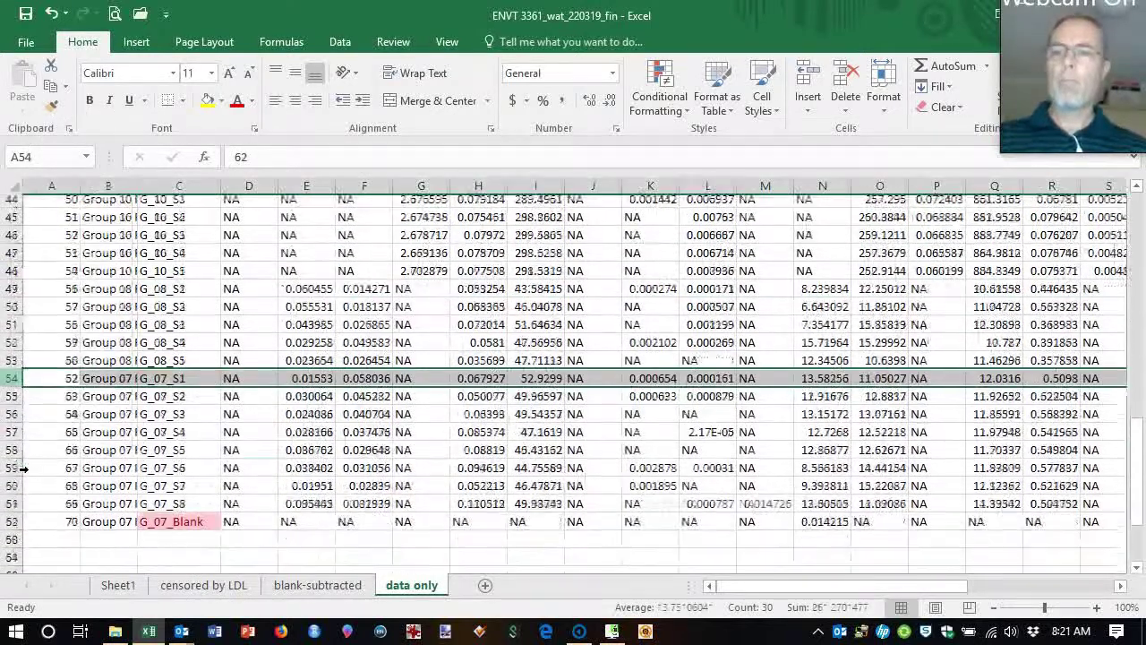
right_click(14, 492)
key("d")
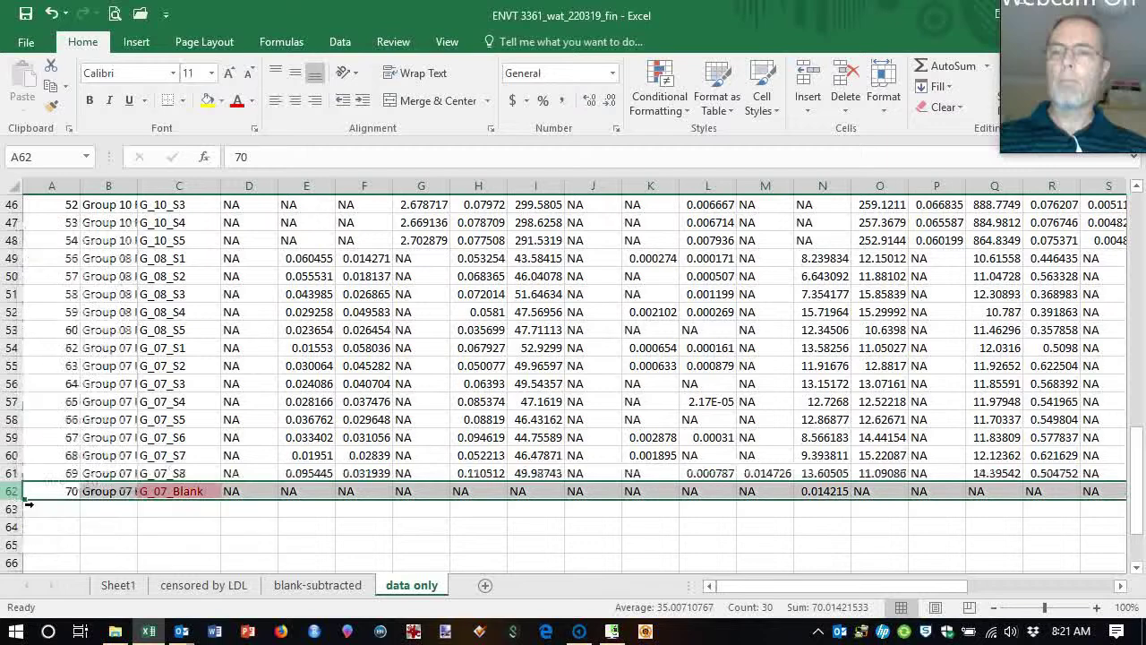
scroll(298, 470, "up", 15)
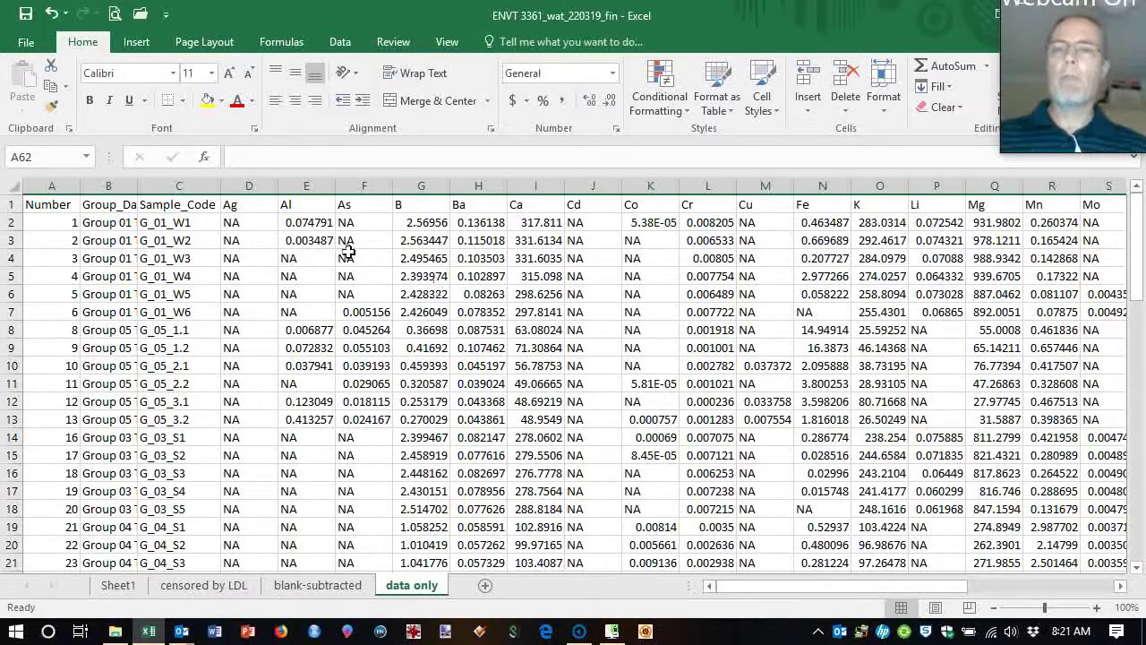
Insert two empty columns between Sample_Code and Ag and head them "Group" and "Sample"
left_click_drag(266, 203, 298, 198)
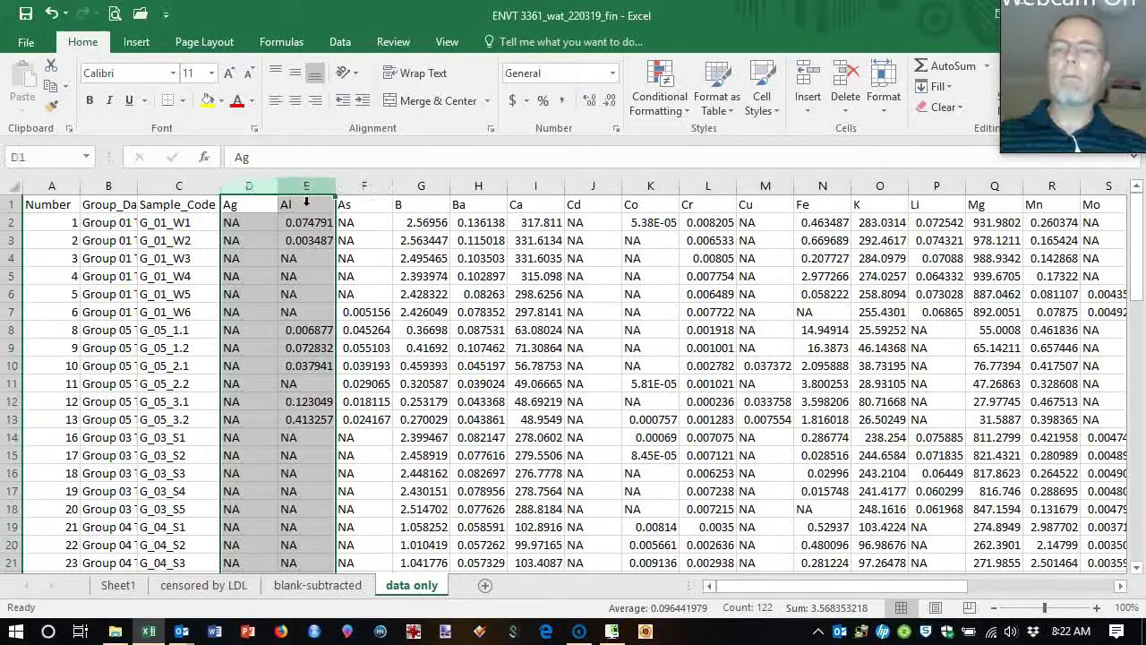
right_click(298, 198)
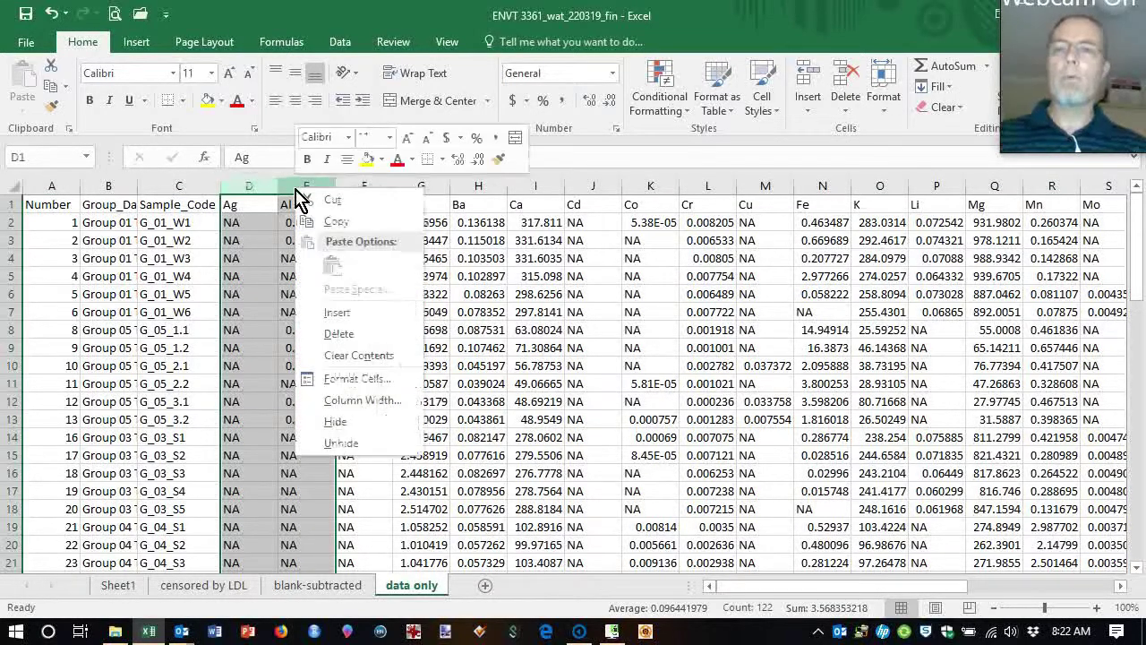
left_click(358, 313)
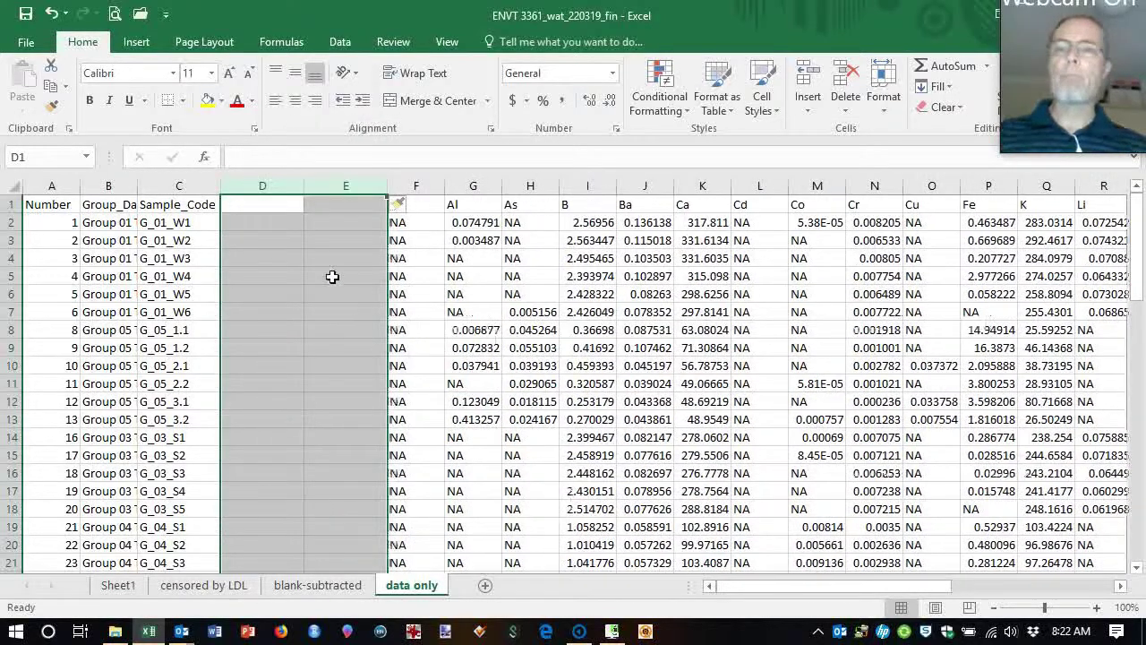
left_click(260, 212)
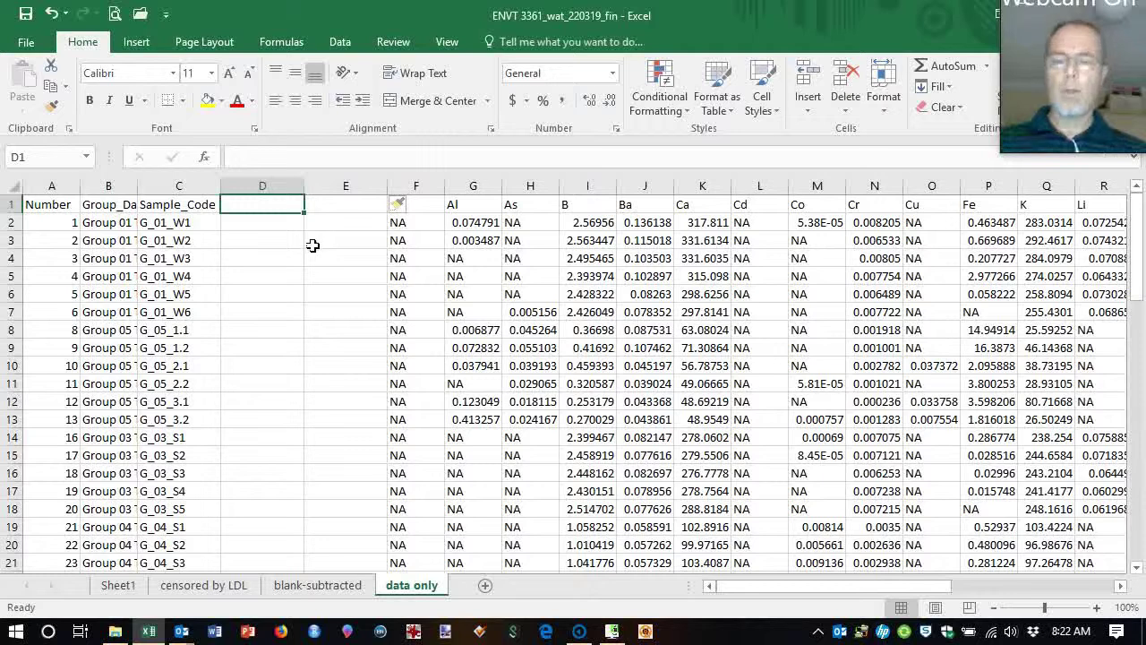
type("Group")
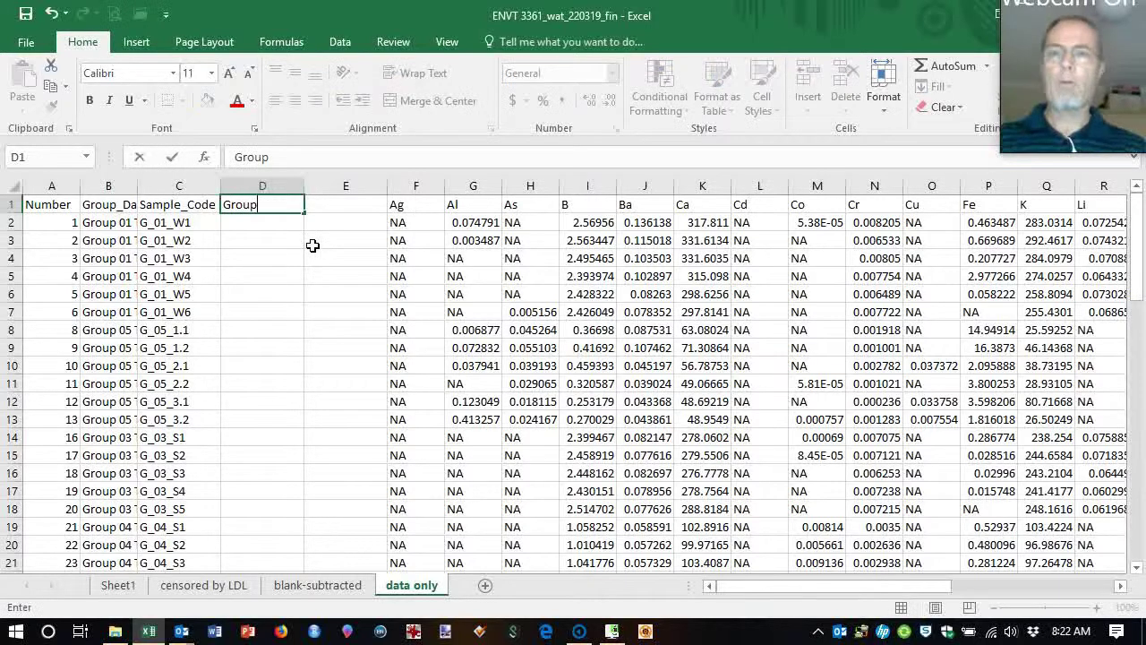
key("Tab")
type("Samp")
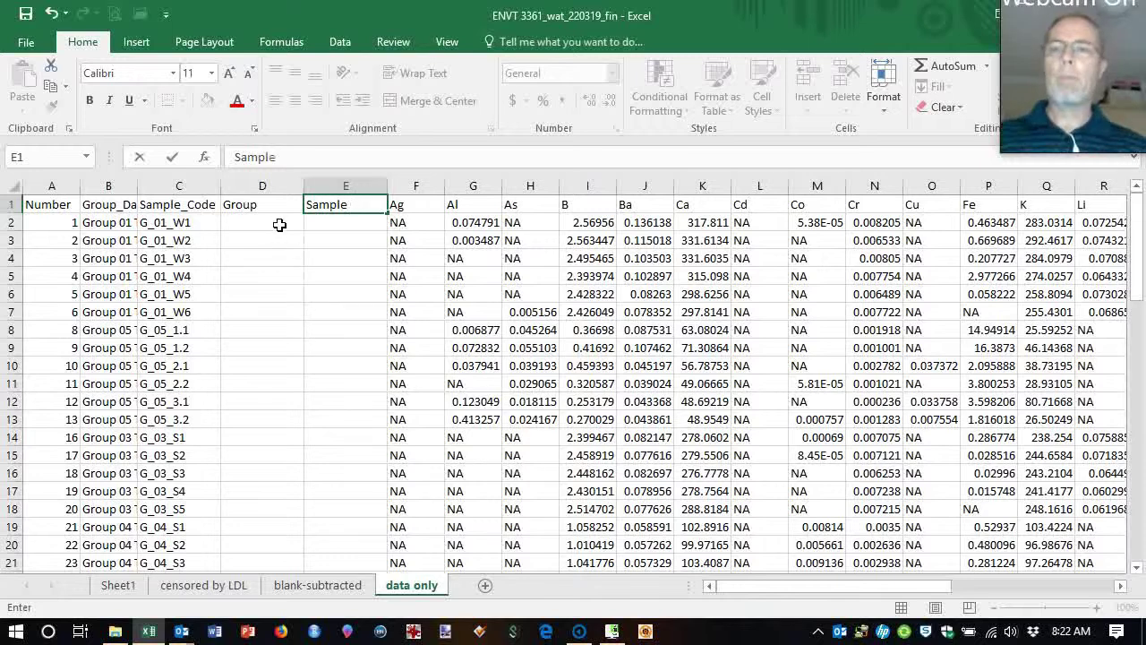
Enter group number 1 in D2 and copy it to D3:D7 for all the G_01 samples
left_click(280, 225)
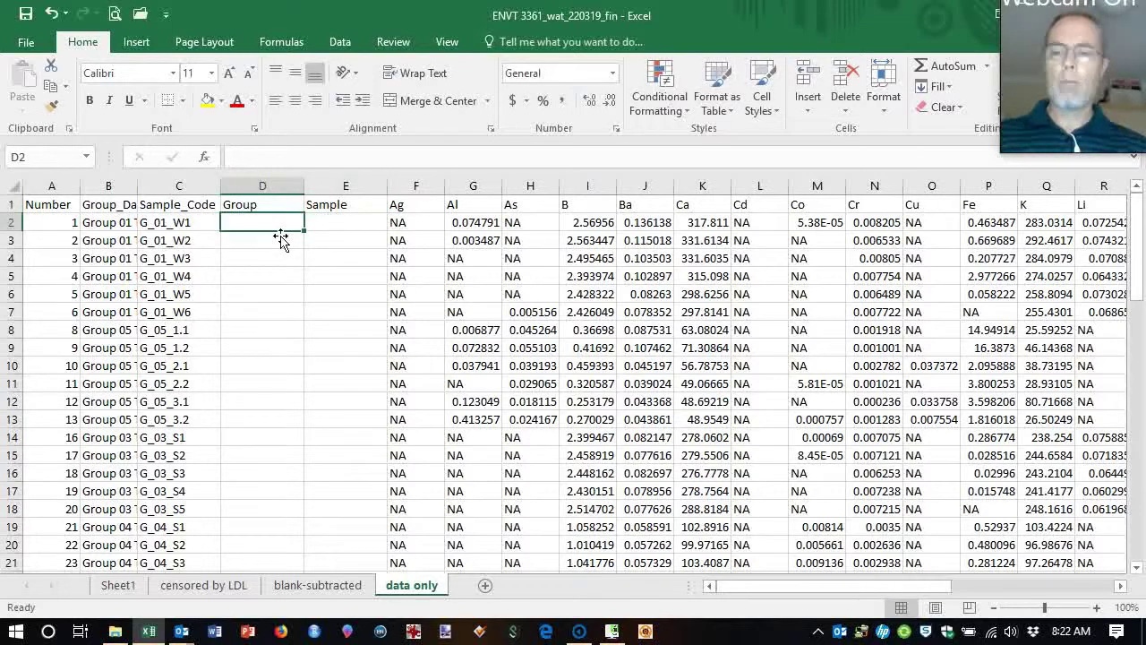
type("1")
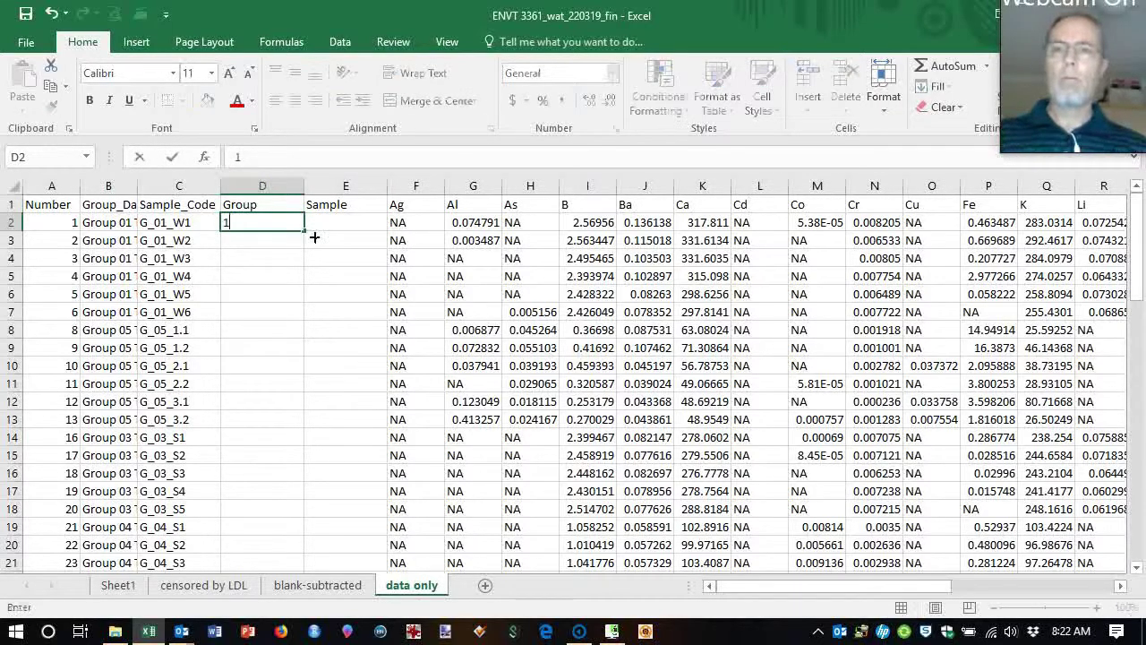
key("Return")
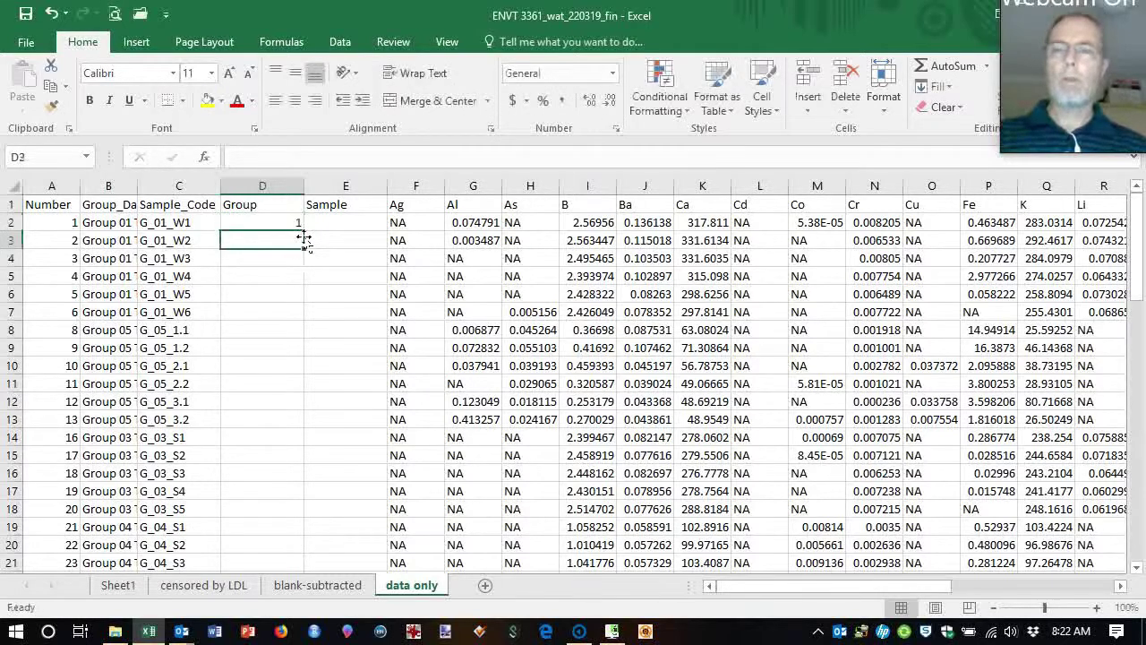
left_click(298, 226)
key("ctrl+c")
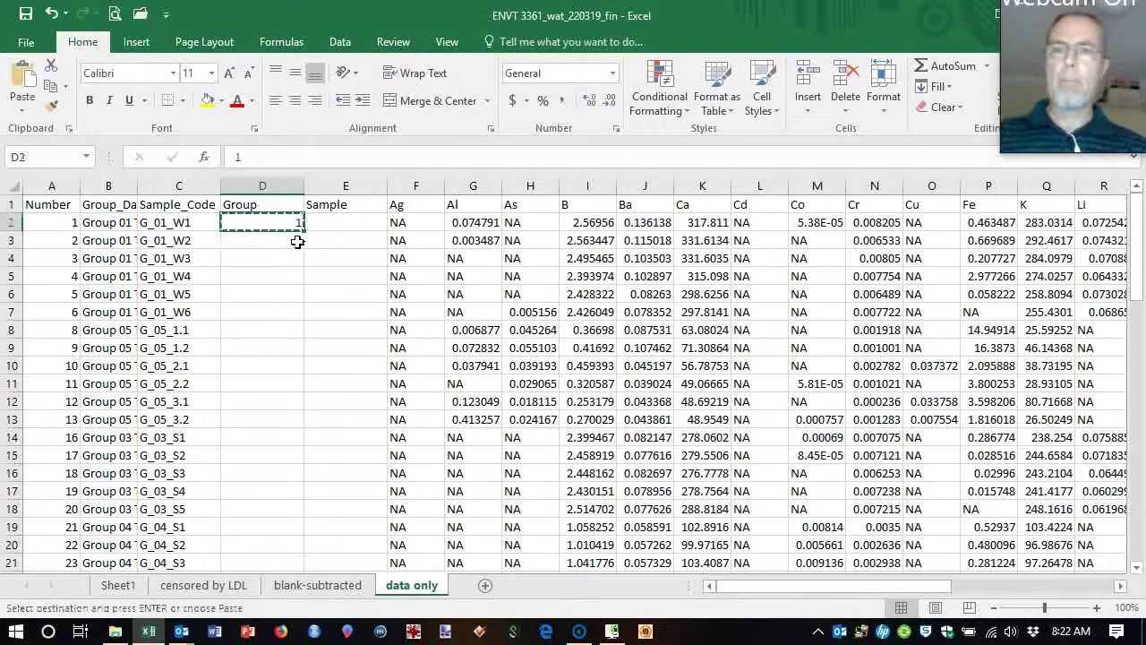
left_click_drag(299, 240, 290, 309)
key("ctrl+v")
key("ctrl")
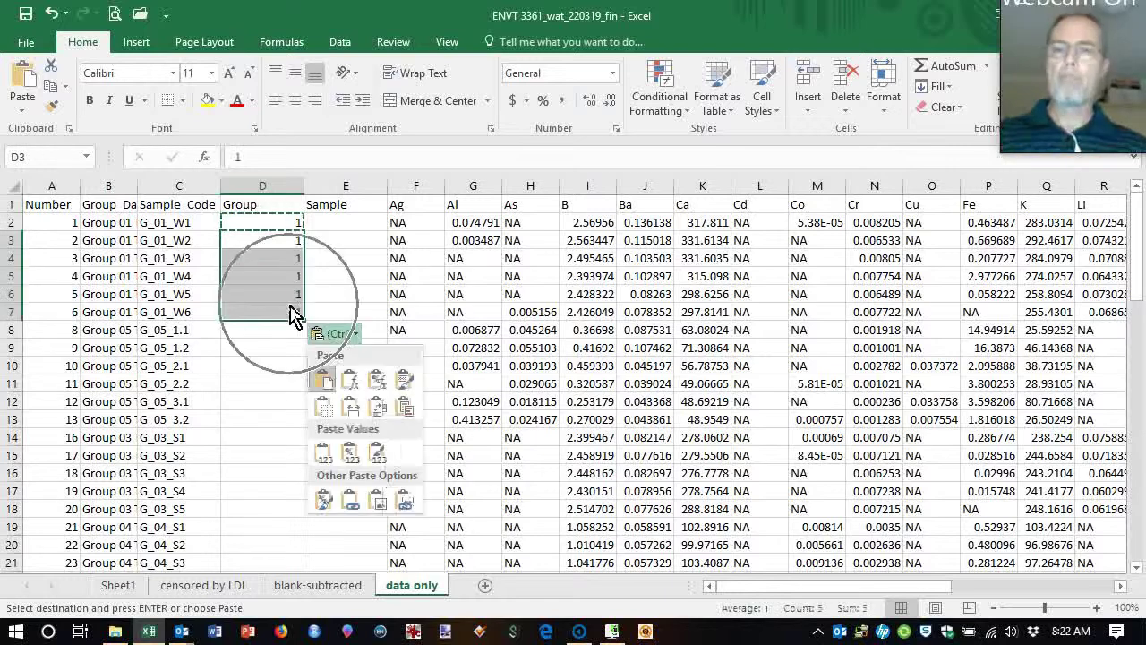
Number the G_01 samples from 1 to 6 in E2:E7 by filling a series
left_click(335, 225)
left_click(336, 226)
key("Return")
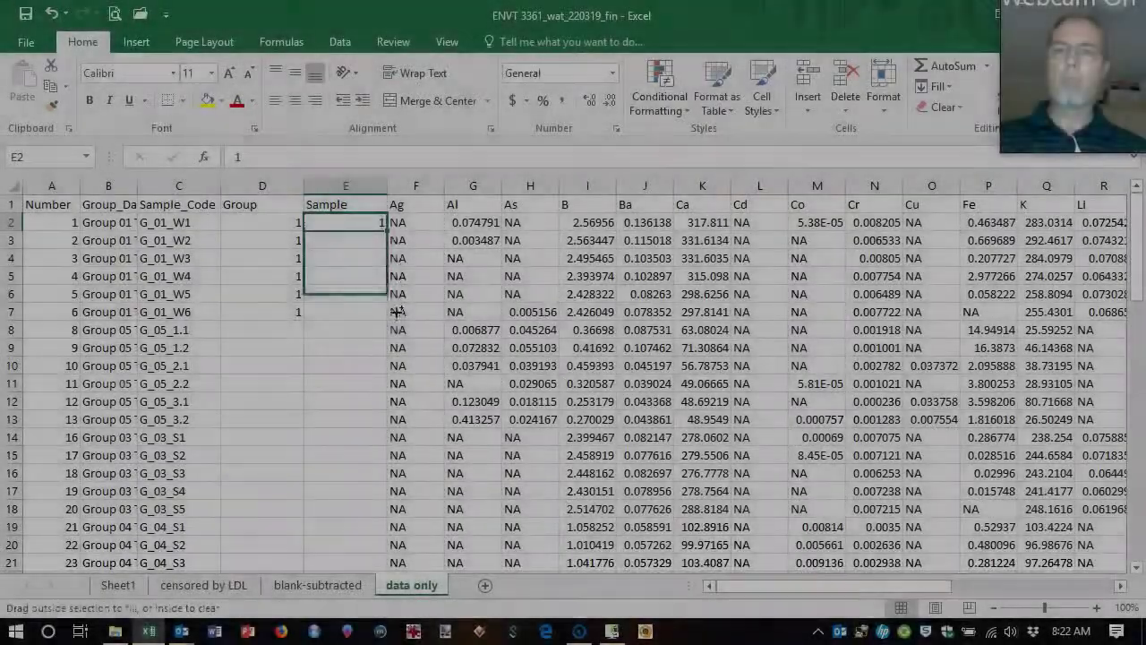
left_click_drag(396, 310, 397, 313)
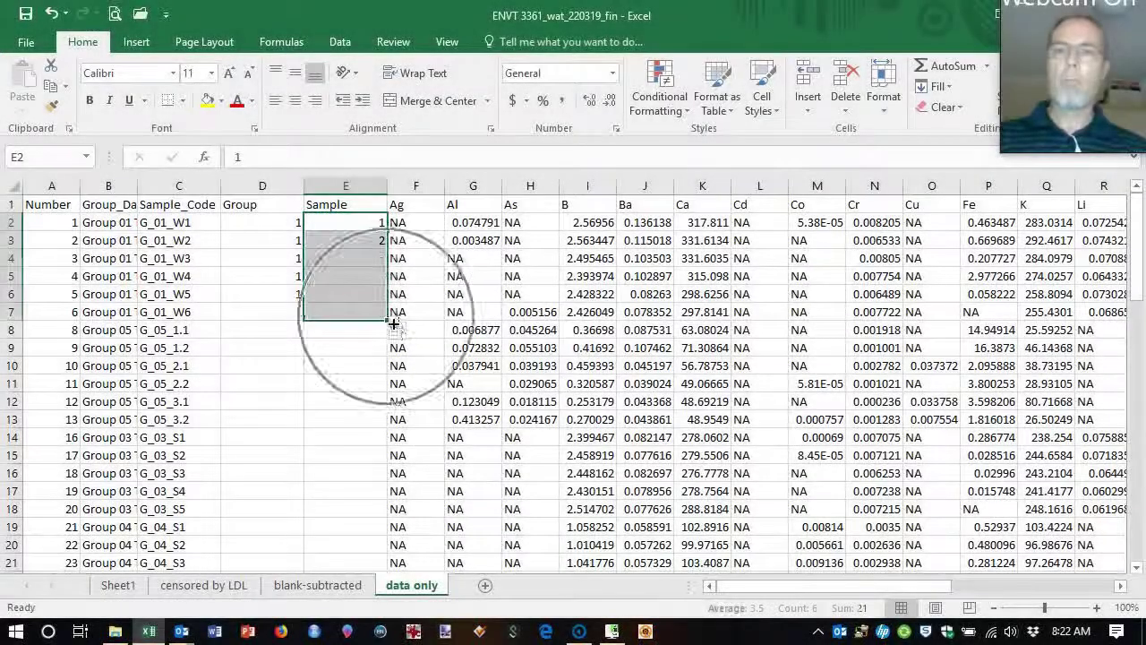
Fill in the Group and Sample numbers for the remaining rows from row 8, restarting the sample numbers at 1 for each group
left_click(289, 331)
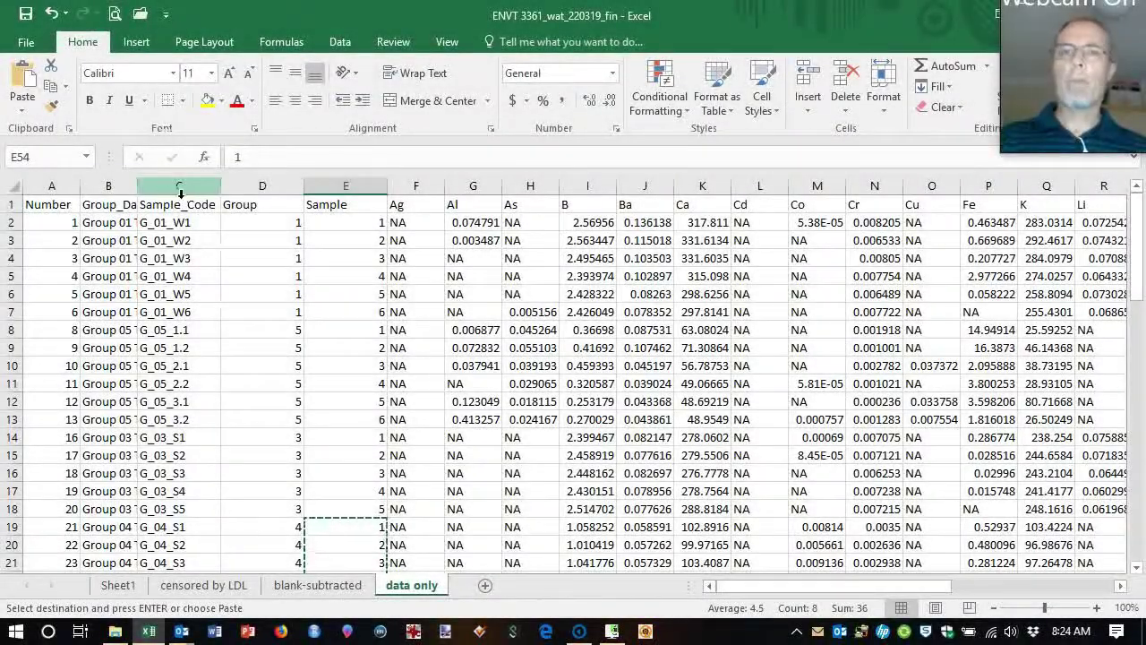
key("Escape")
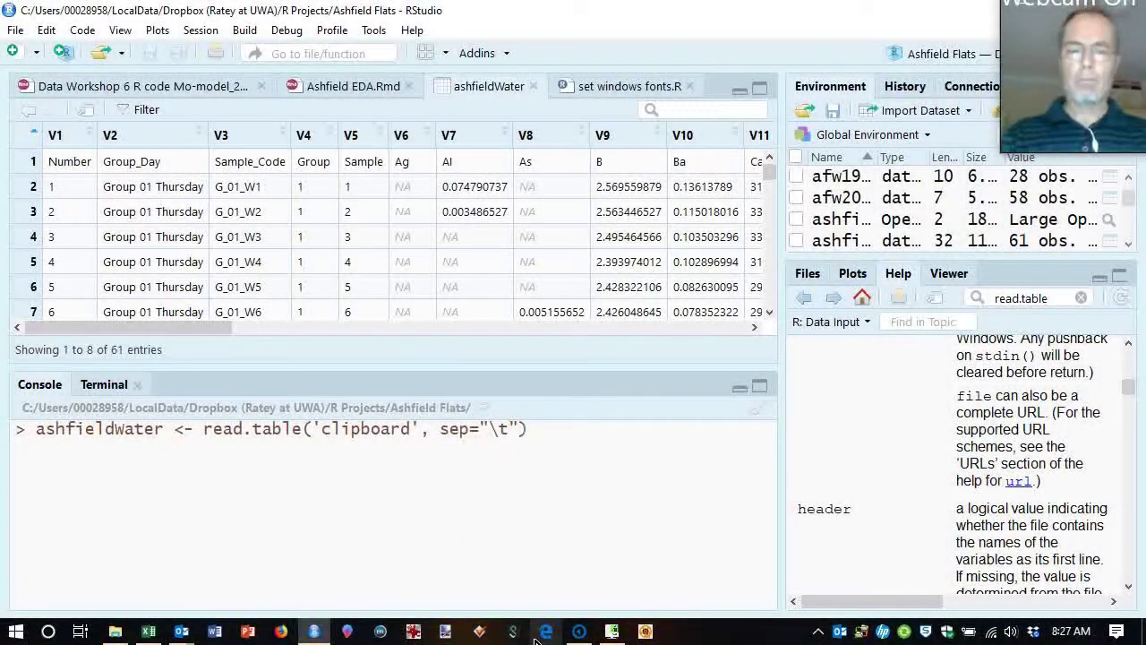
Add header=TRUE to the tab-separated read.table clipboard command, recopy the whole "data only" sheet from Excel, and reimport it as ashfieldWater in RStudio
type("eader=")
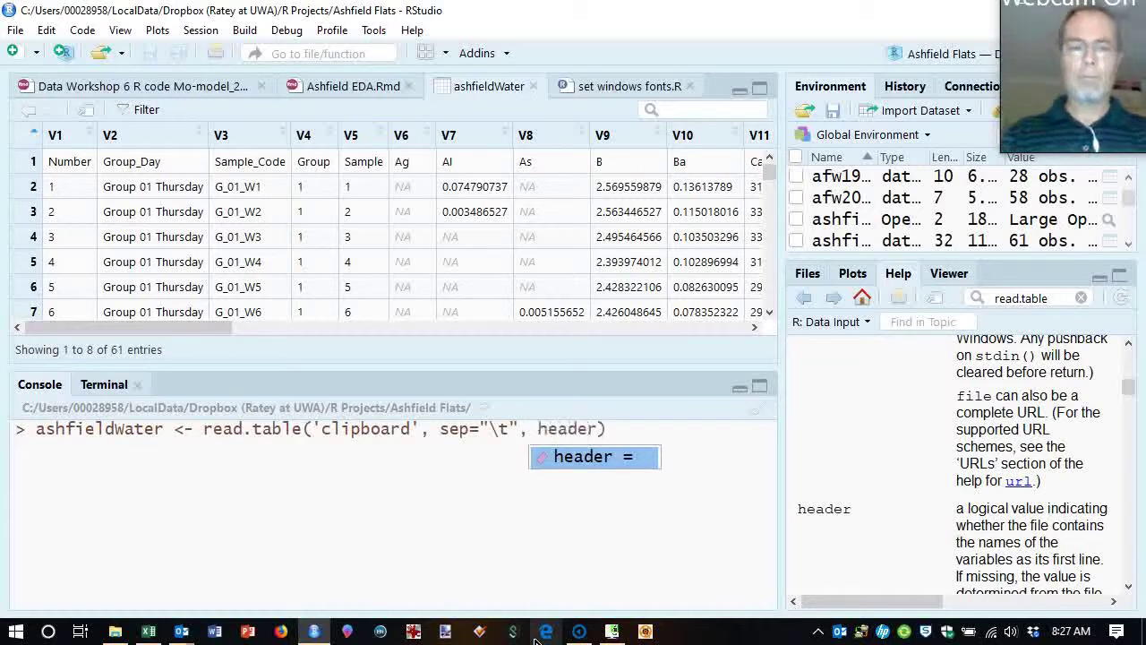
type("TRUE")
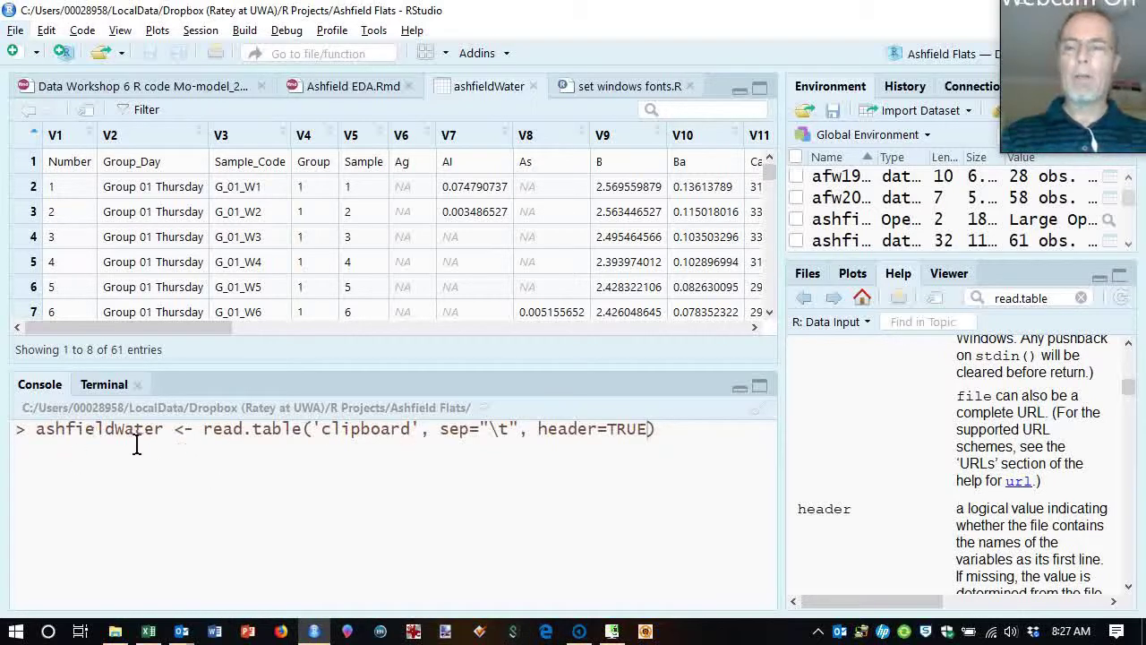
key("alt+Tab")
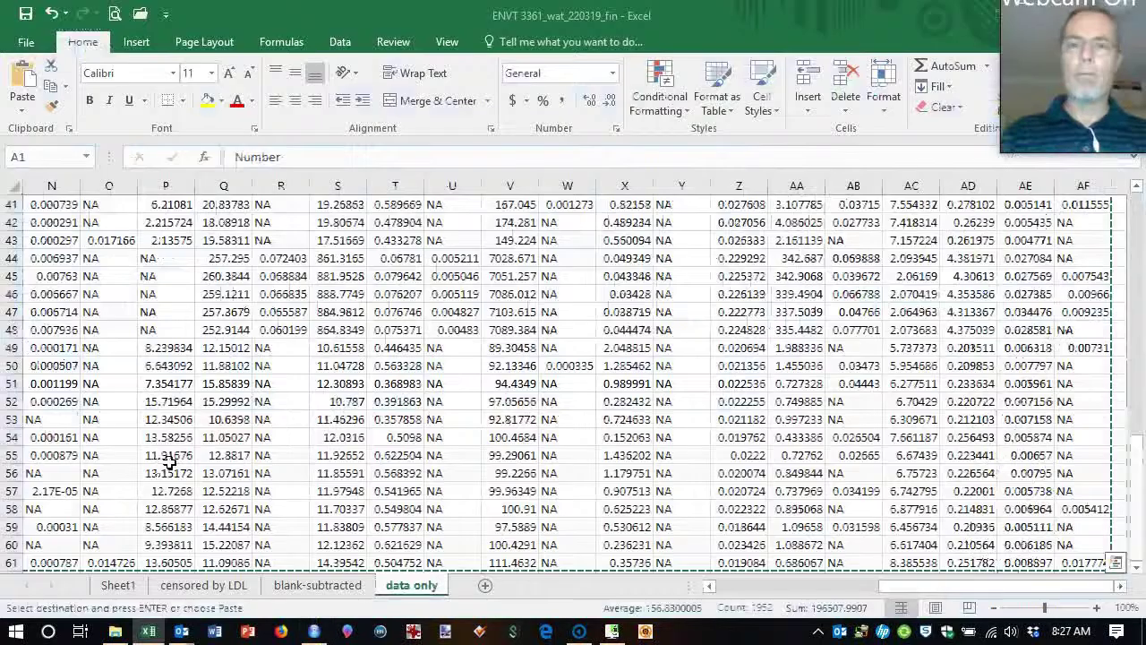
key("ctrl+a")
key("ctrl+c")
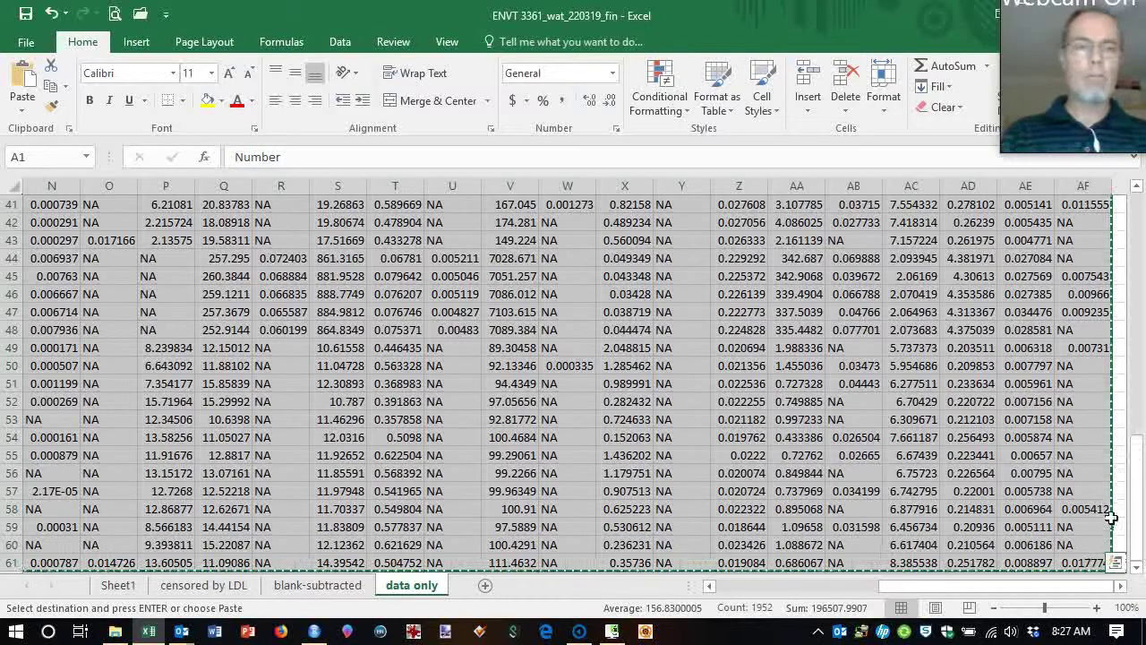
key("alt+Tab")
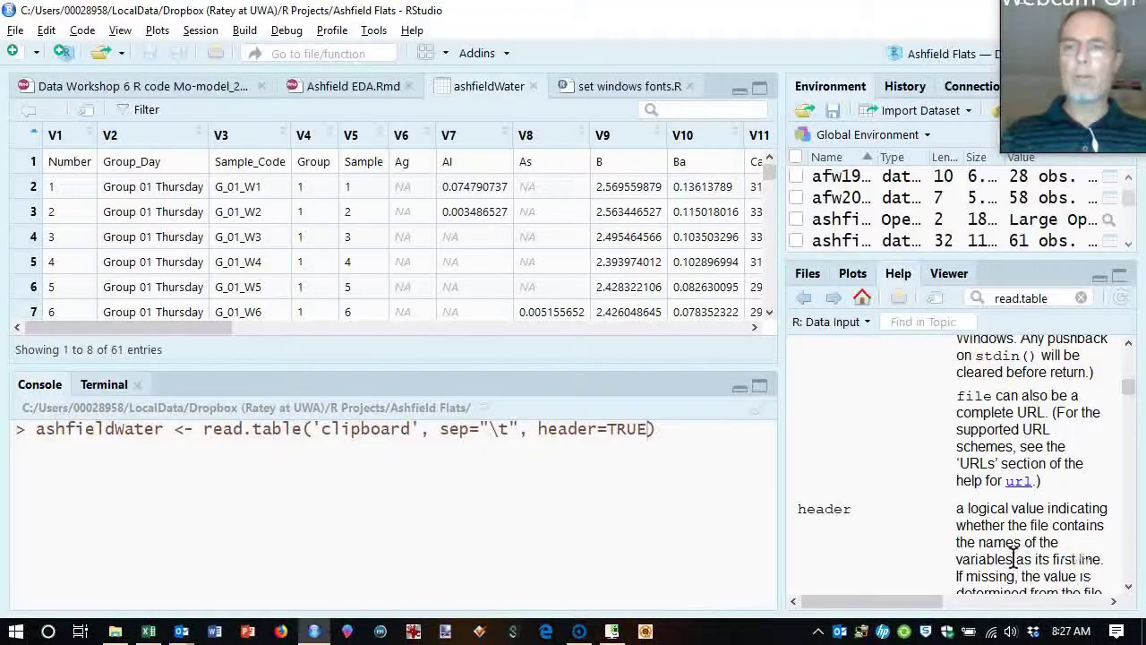
left_click(723, 445)
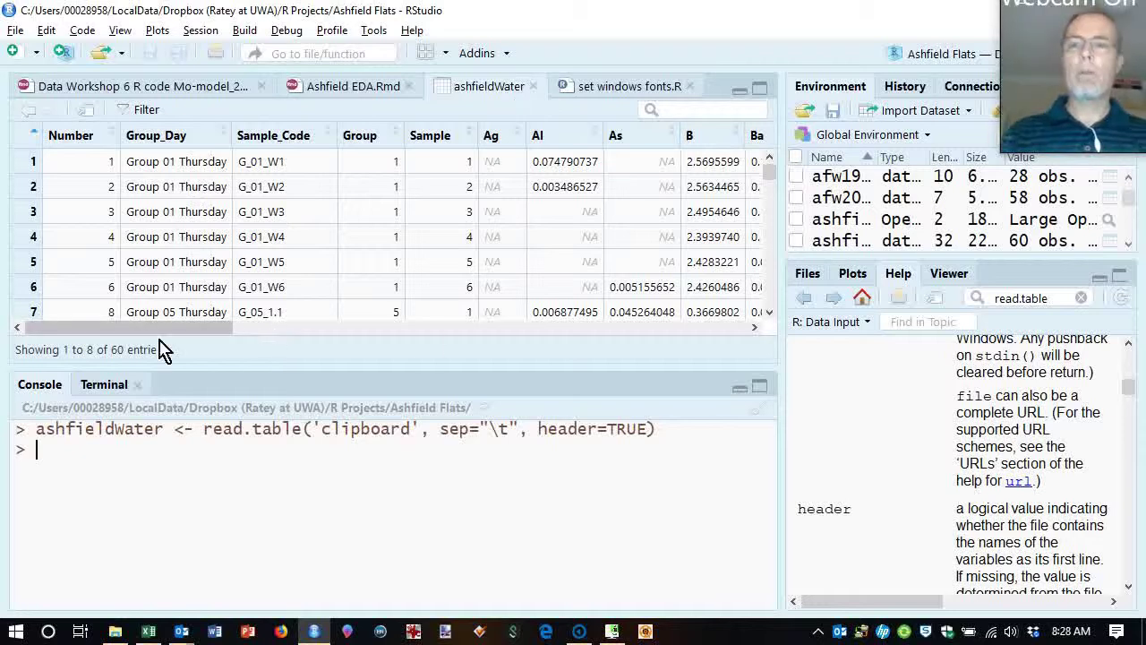
Highlight the sep="\t" and header=TRUE arguments of the executed read.table command to review them
left_click_drag(168, 339, 84, 352)
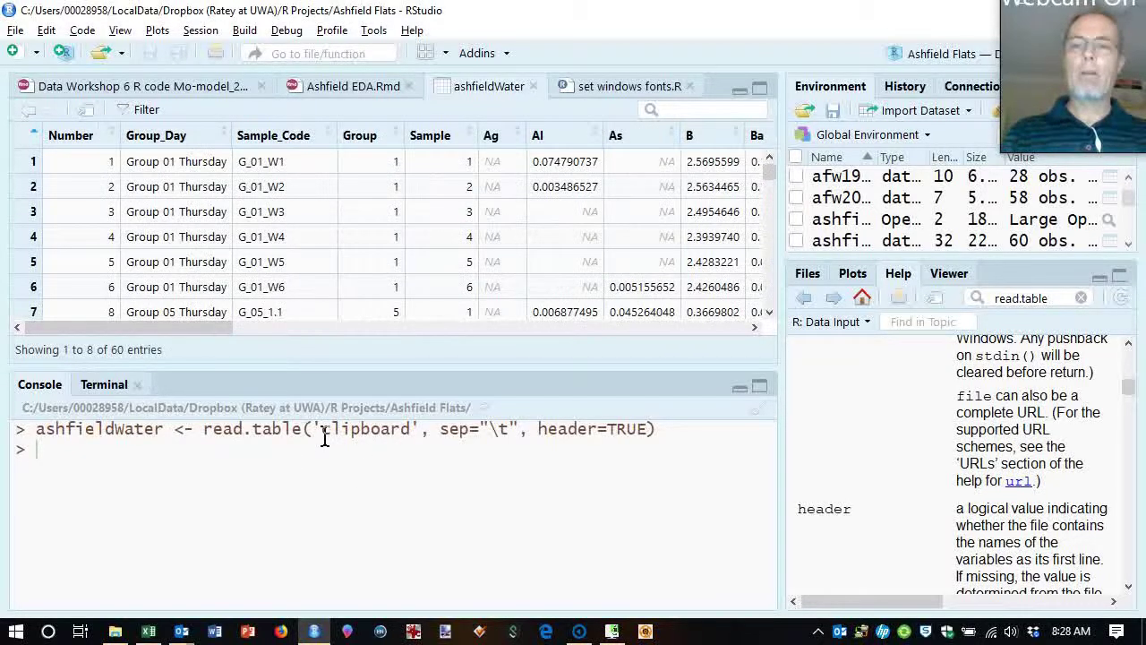
left_click_drag(313, 436, 549, 449)
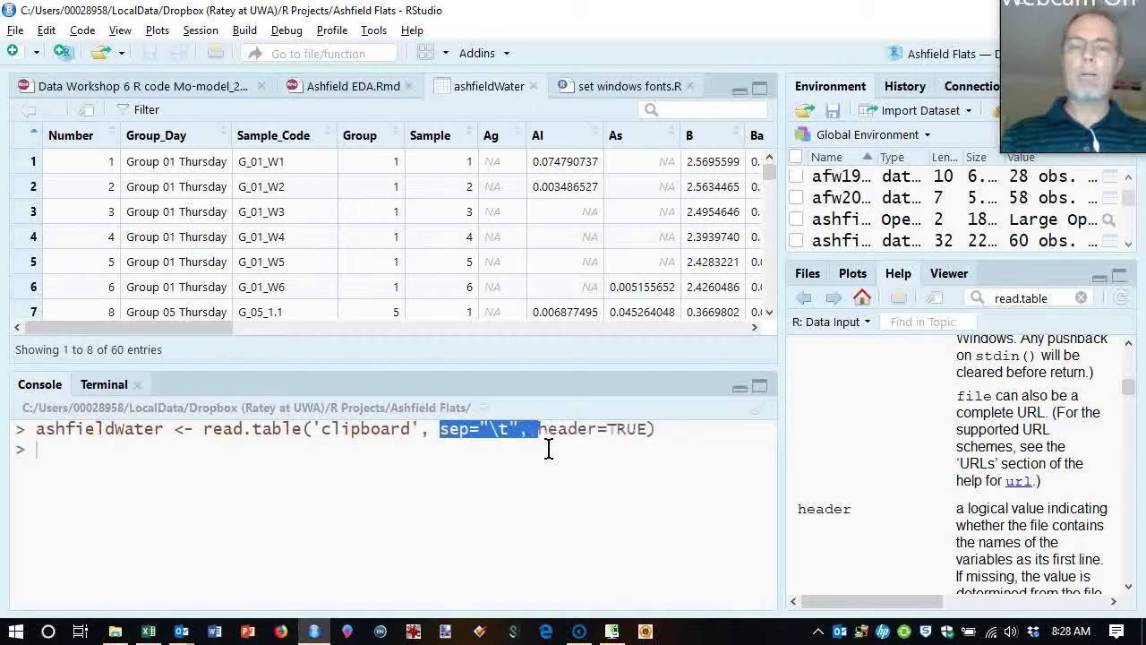
left_click(660, 447)
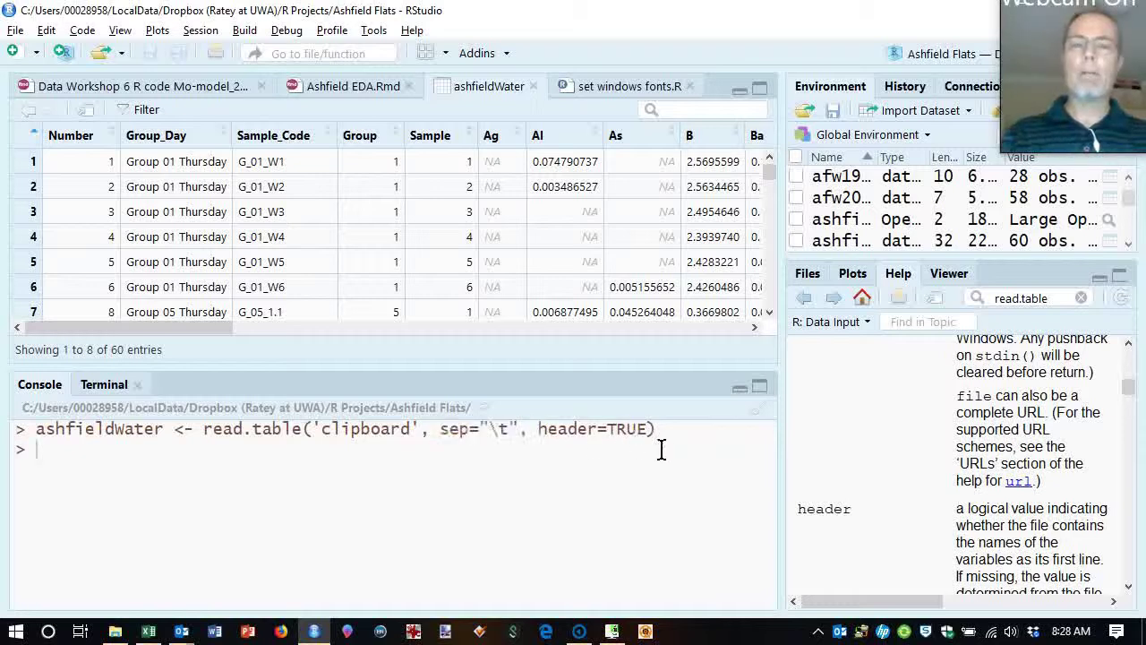
left_click_drag(648, 447, 541, 448)
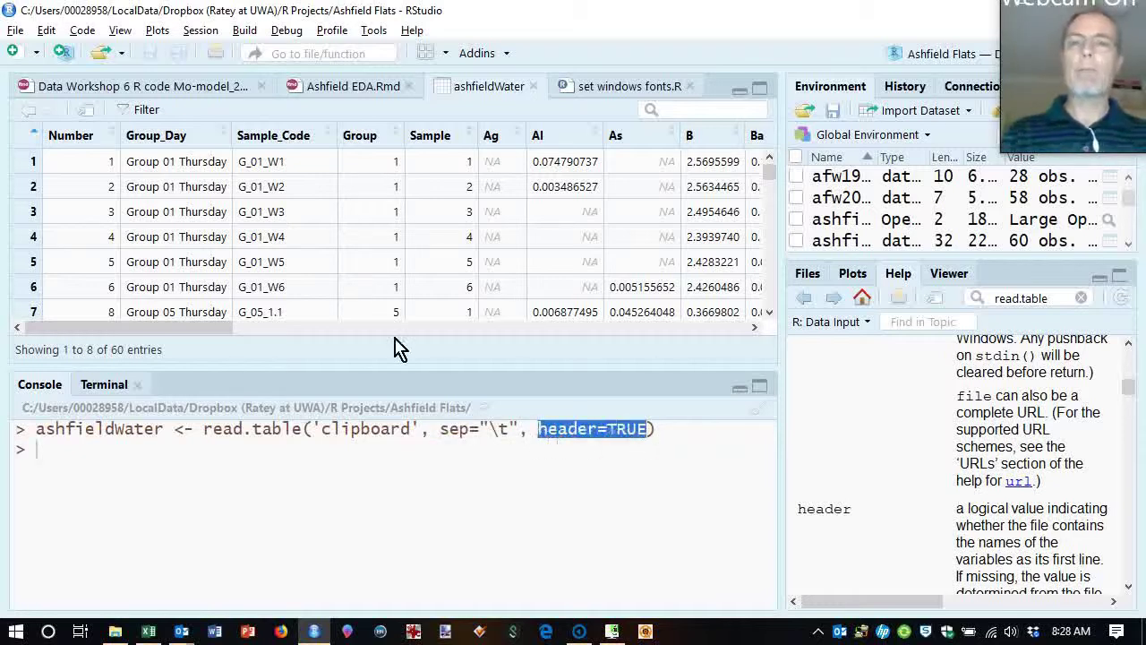